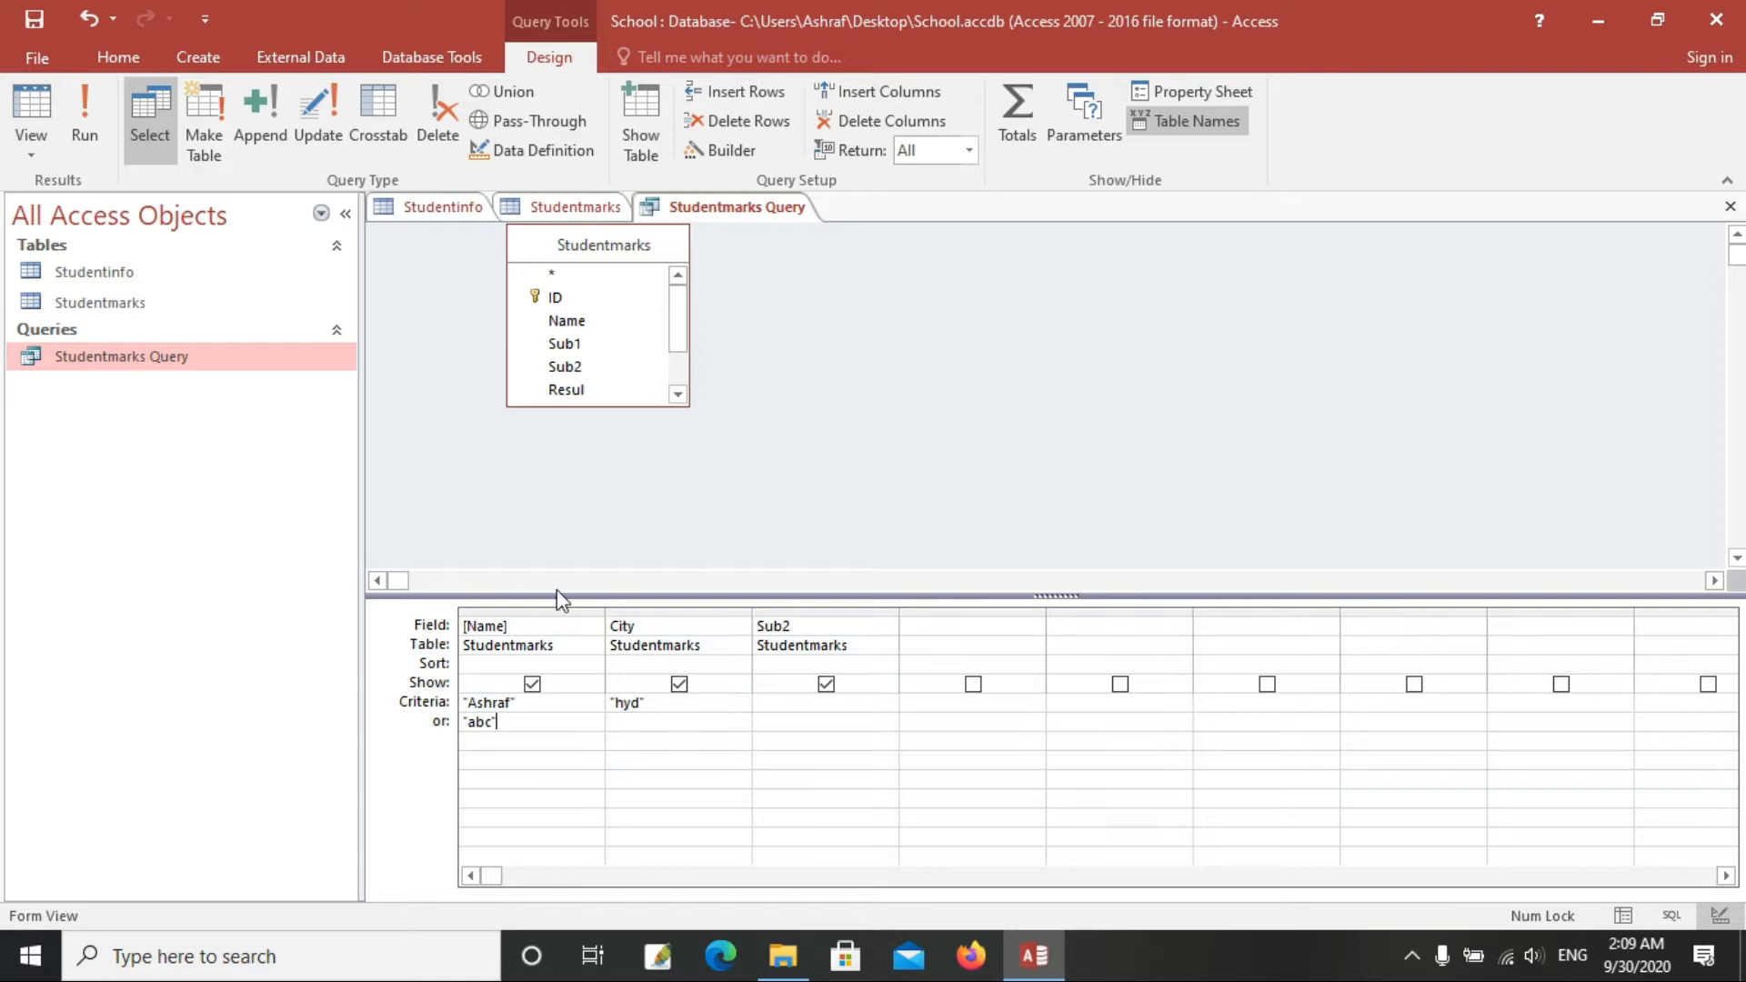
Step: Enlarge the query design grid area and delete the first criterion under the Name field
{"action": "left_click_drag", "start_coordinate": [573, 598], "coordinate": [553, 518]}
{"action": "left_click", "coordinate": [535, 648]}
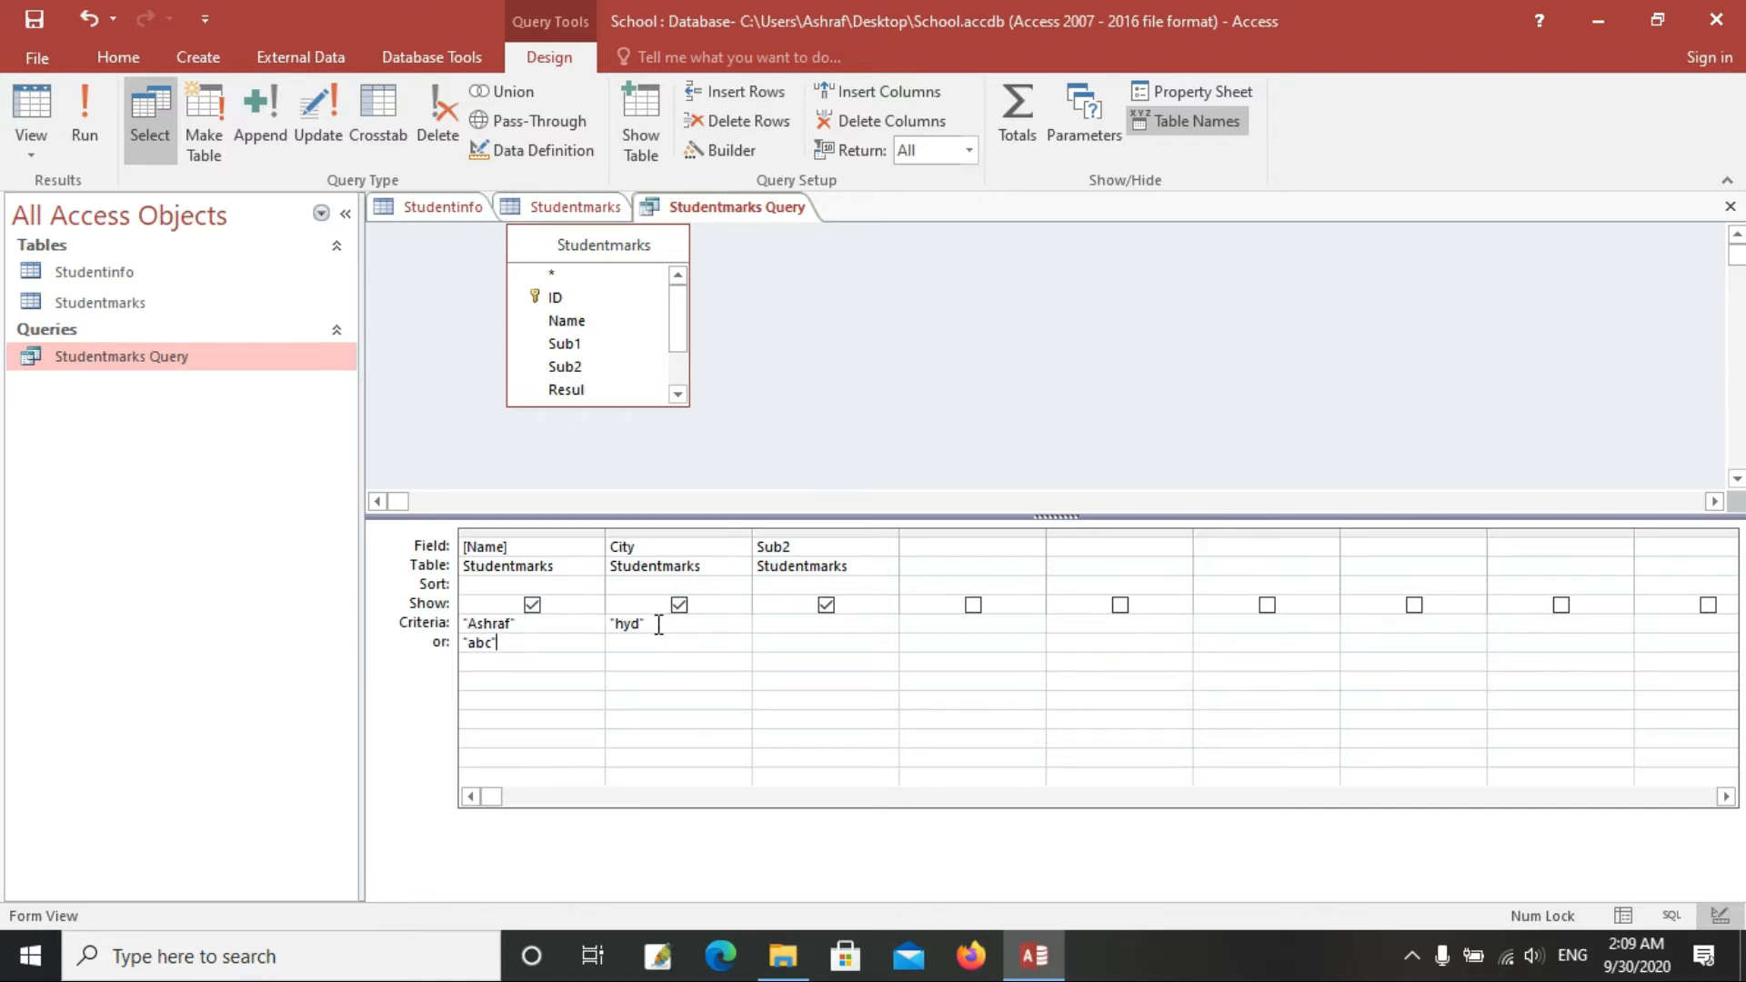
{"action": "left_click_drag", "start_coordinate": [647, 624], "coordinate": [615, 626]}
{"action": "left_click", "coordinate": [561, 633]}
{"action": "key", "text": "BackSpace"}
{"action": "key", "text": "BackSpace"}
{"action": "key", "text": "BackSpace"}
{"action": "key", "text": "BackSpace"}
{"action": "key", "text": "BackSpace"}
{"action": "key", "text": "BackSpace"}
{"action": "key", "text": "BackSpace"}
{"action": "key", "text": "BackSpace"}
Step: Delete the City field's criterion and the alternative "abc" criterion under the Name field
{"action": "left_click", "coordinate": [645, 625]}
{"action": "key", "text": "BackSpace"}
{"action": "key", "text": "BackSpace"}
{"action": "key", "text": "BackSpace"}
{"action": "key", "text": "BackSpace"}
{"action": "key", "text": "BackSpace"}
{"action": "left_click", "coordinate": [510, 645]}
{"action": "key", "text": "BackSpace"}
{"action": "key", "text": "BackSpace"}
{"action": "key", "text": "BackSpace"}
{"action": "key", "text": "BackSpace"}
{"action": "key", "text": "BackSpace"}
Step: Set the Name field's criterion to the parameter prompt [Enter your name]
{"action": "left_click", "coordinate": [492, 625]}
{"action": "type", "text": "["}
{"action": "type", "text": "]"}
{"action": "key", "text": "Left"}
{"action": "type", "text": "en"}
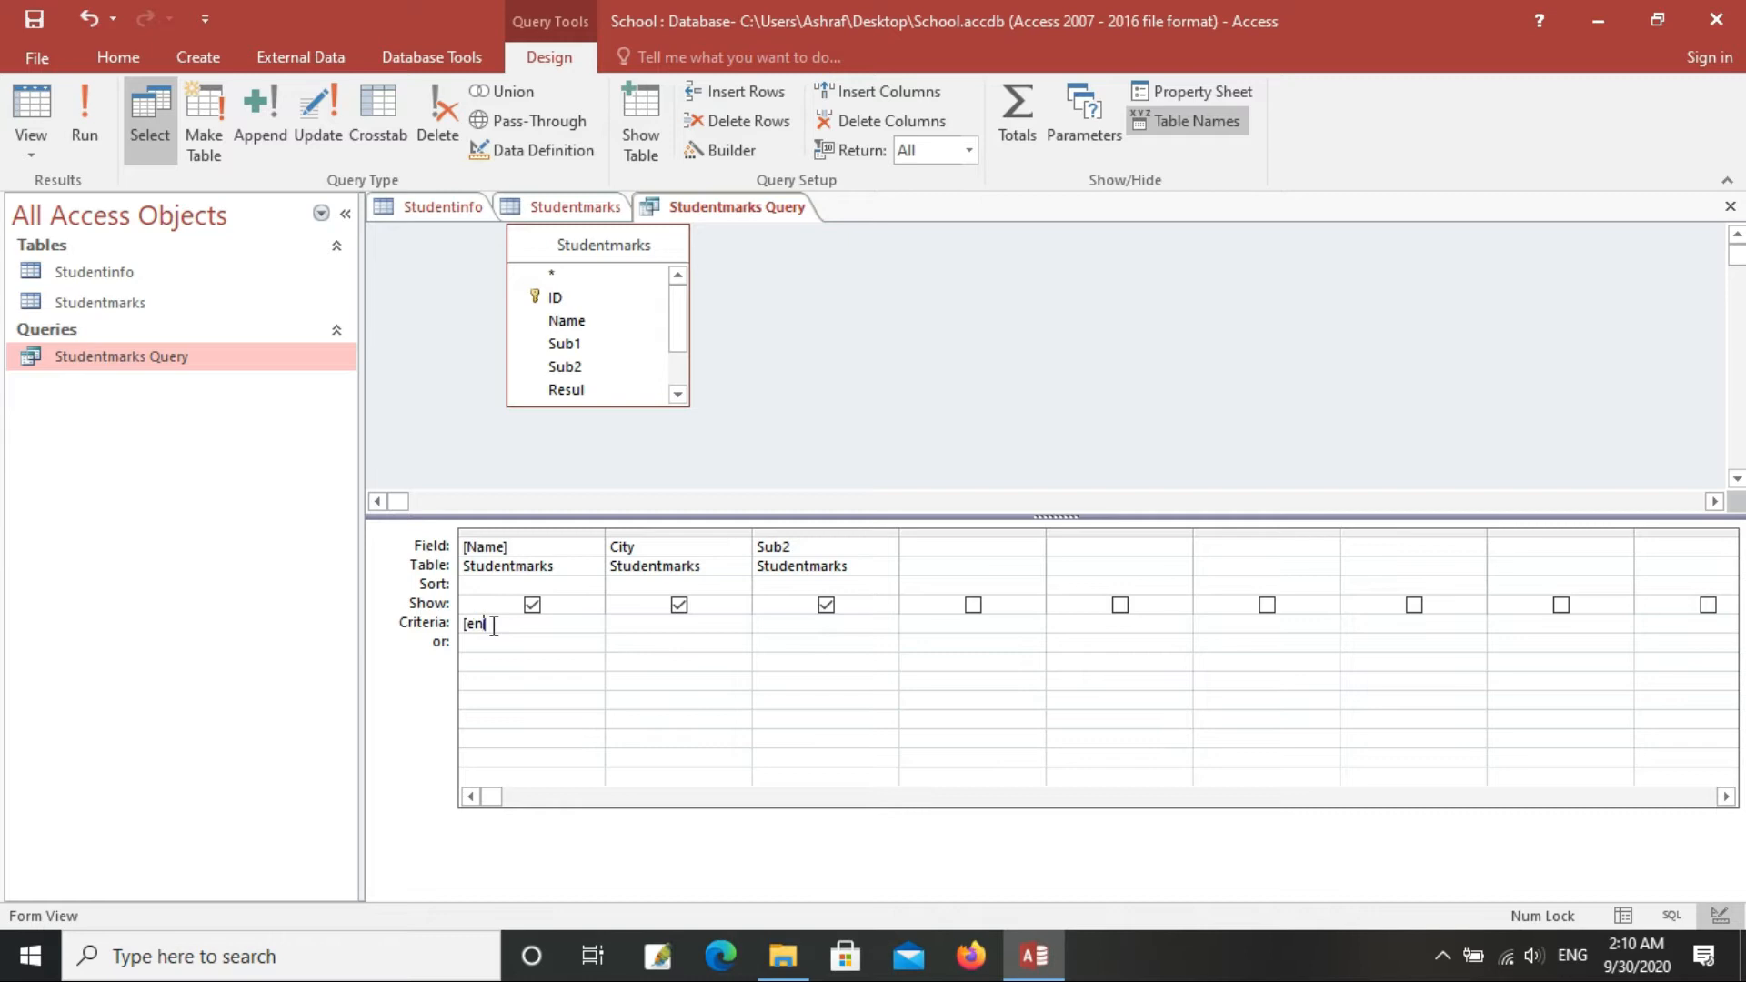
{"action": "type", "text": "ter your name"}
{"action": "left_click_drag", "start_coordinate": [580, 627], "coordinate": [450, 625]}
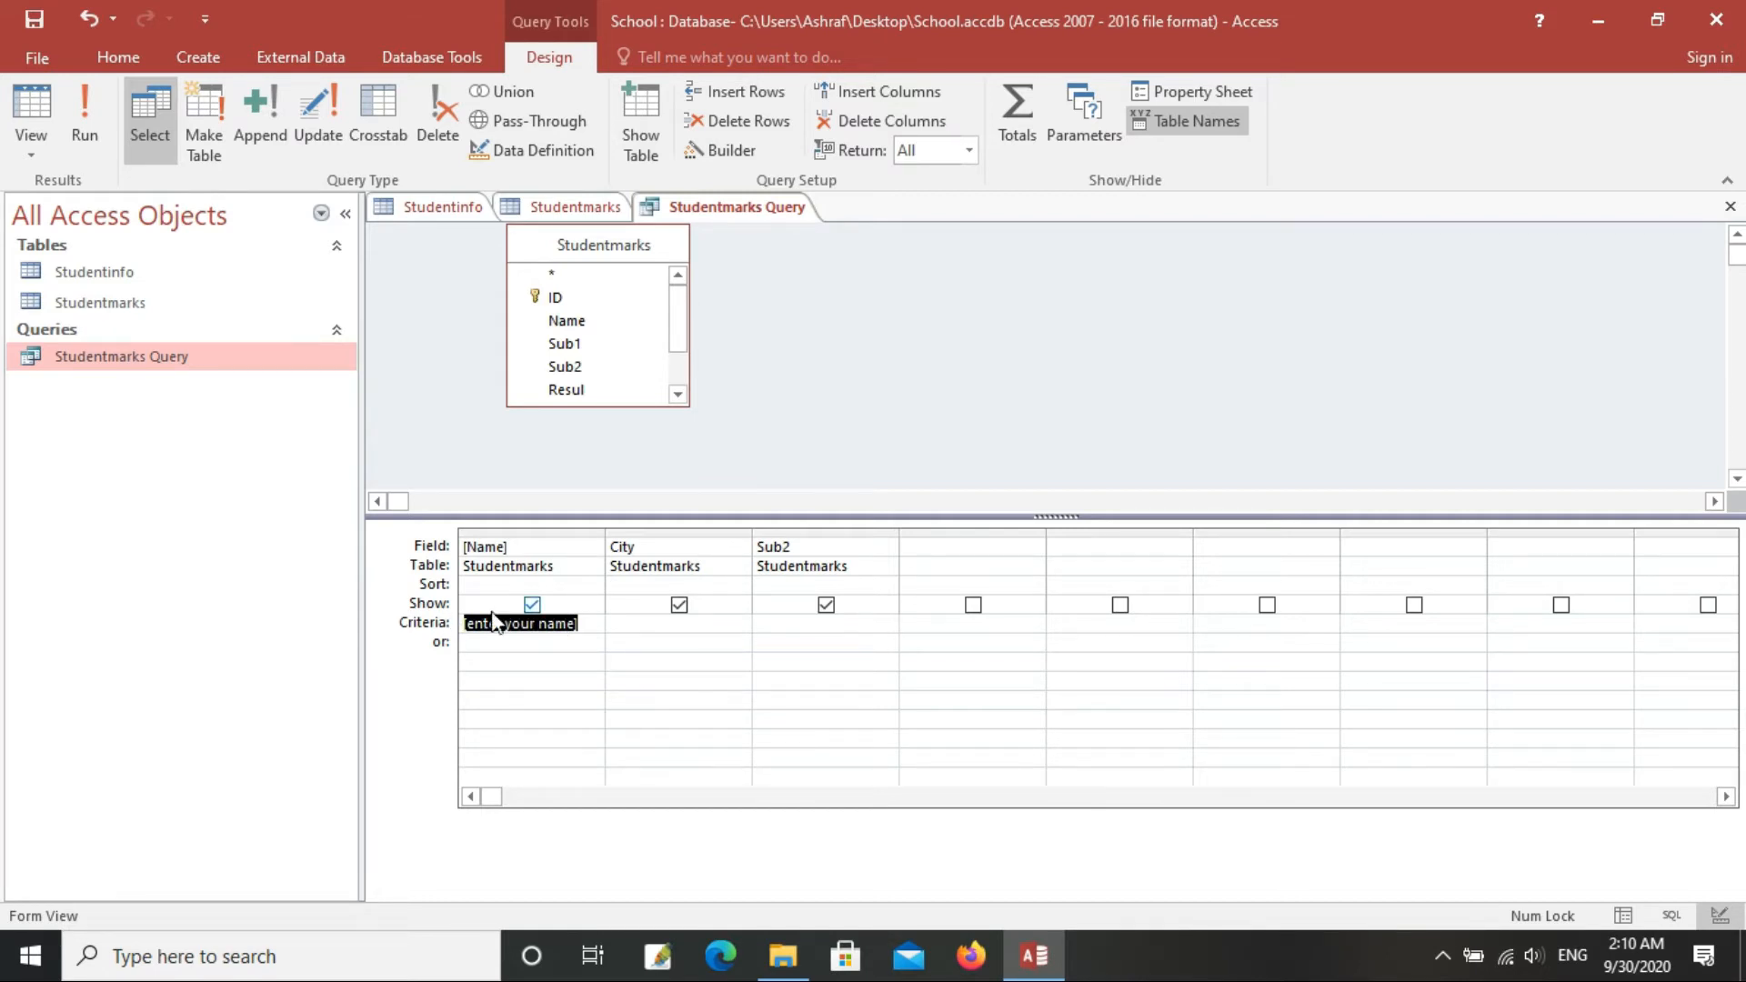
{"action": "left_click", "coordinate": [584, 624]}
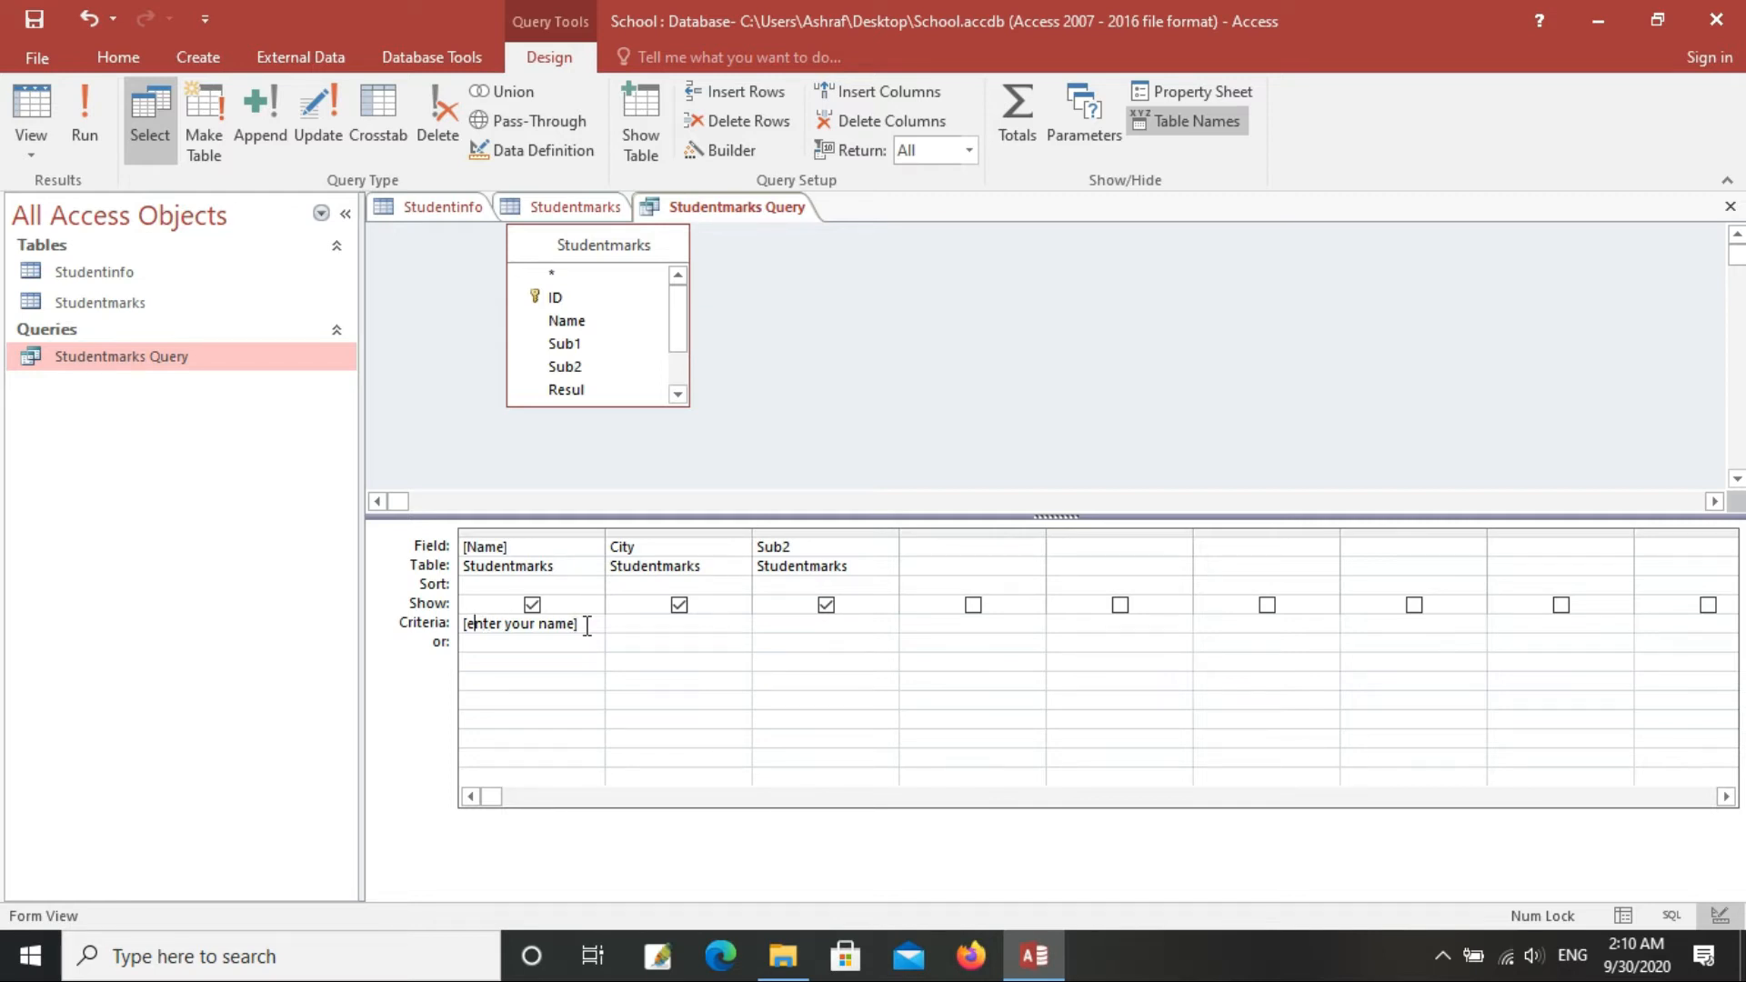
{"action": "key", "text": "BackSpace"}
{"action": "type", "text": "E"}
{"action": "left_click", "coordinate": [588, 626]}
{"action": "left_click_drag", "start_coordinate": [588, 626], "coordinate": [459, 635]}
{"action": "left_click", "coordinate": [583, 625]}
Step: Run the query with Abc as the name parameter and inspect the returned record's City and Name values
{"action": "left_click", "coordinate": [90, 145]}
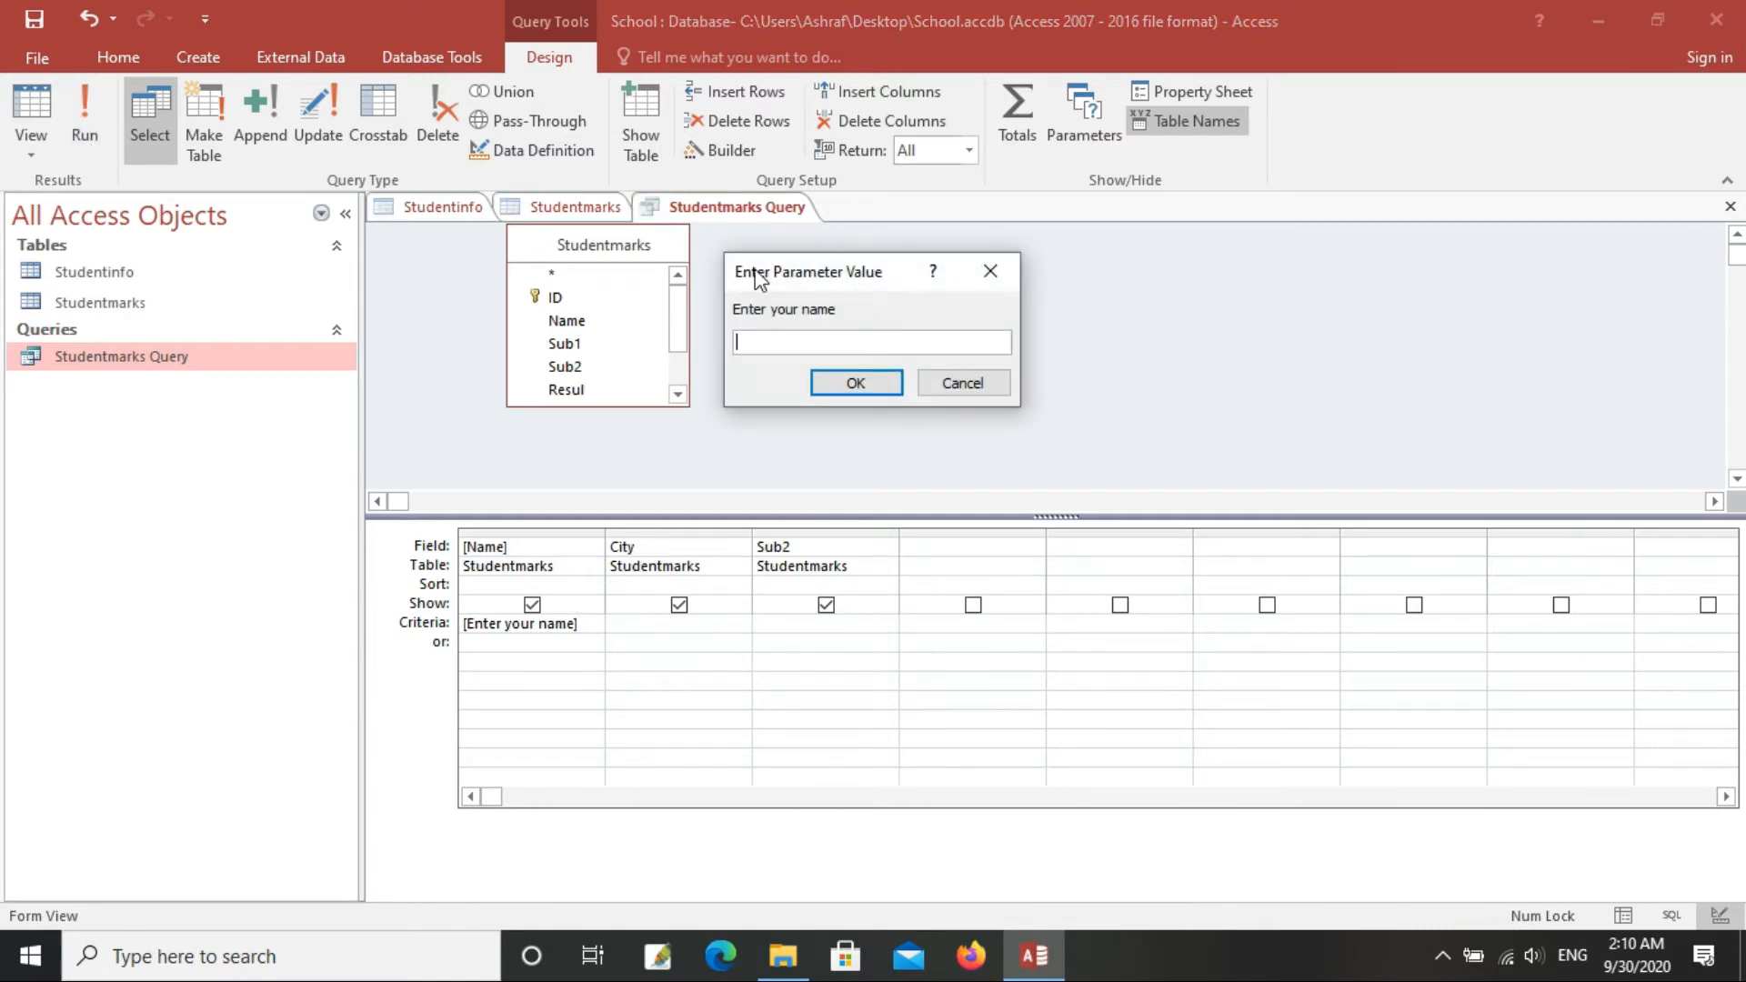
{"action": "left_click_drag", "start_coordinate": [755, 273], "coordinate": [615, 217]}
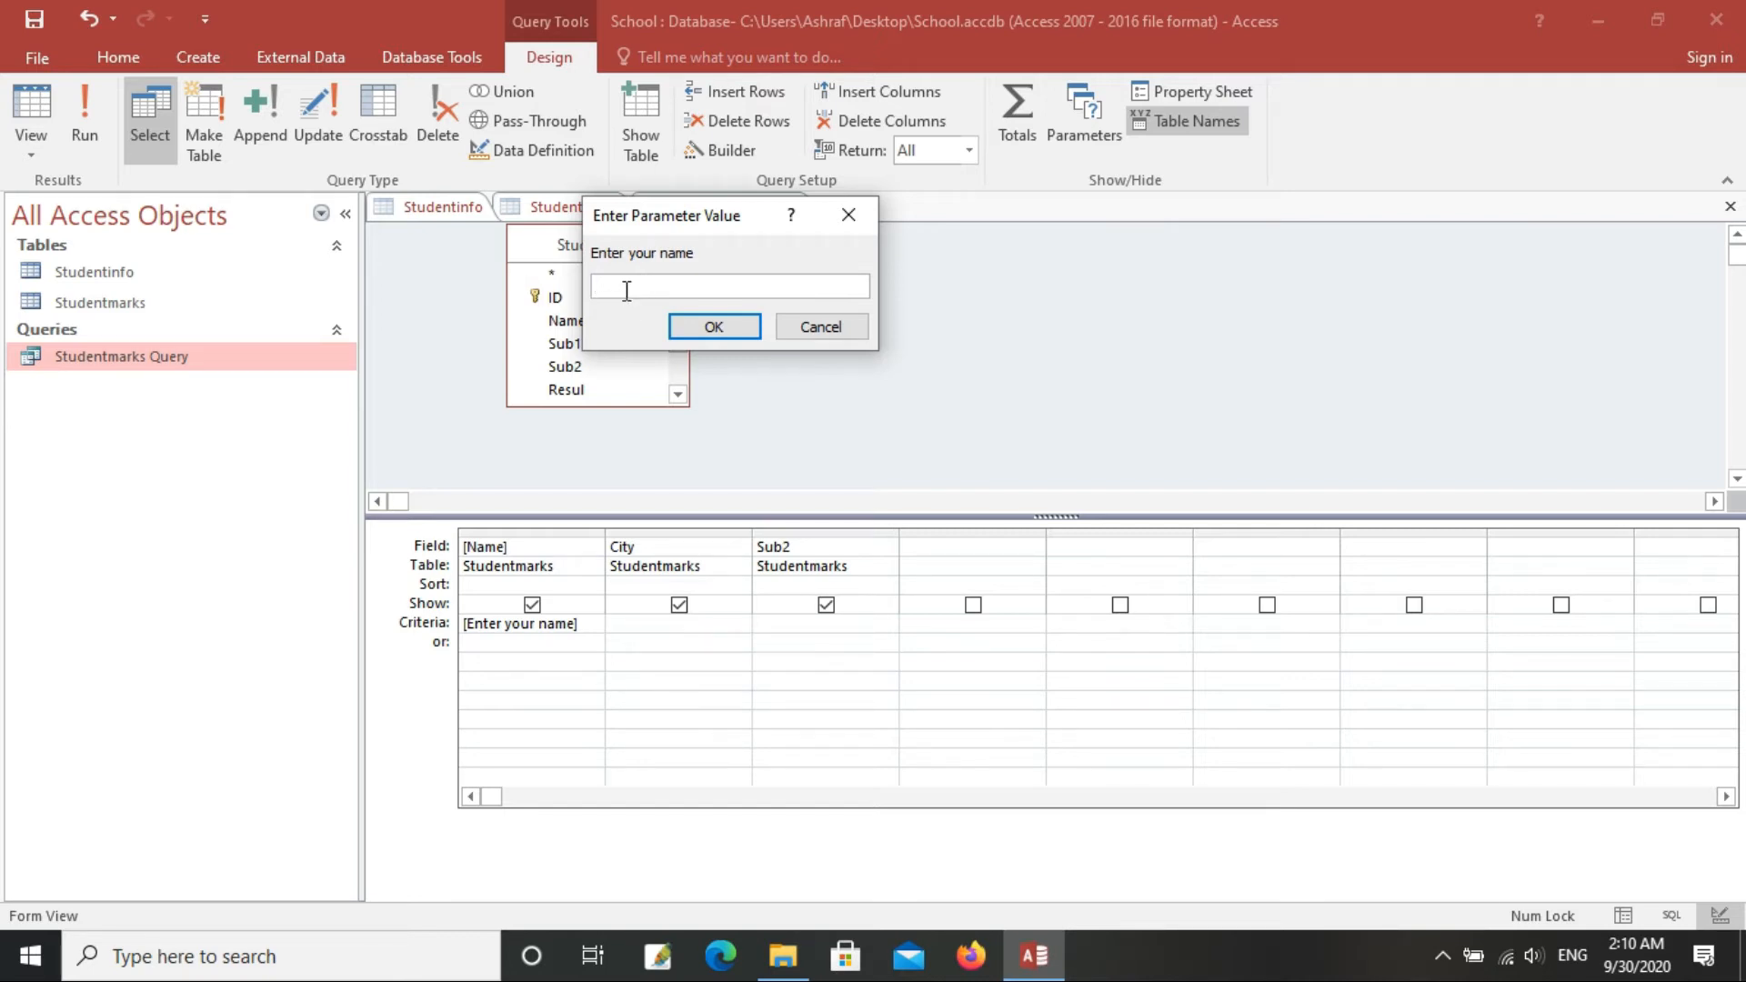
{"action": "type", "text": "Abc"}
{"action": "left_click_drag", "start_coordinate": [695, 257], "coordinate": [592, 252]}
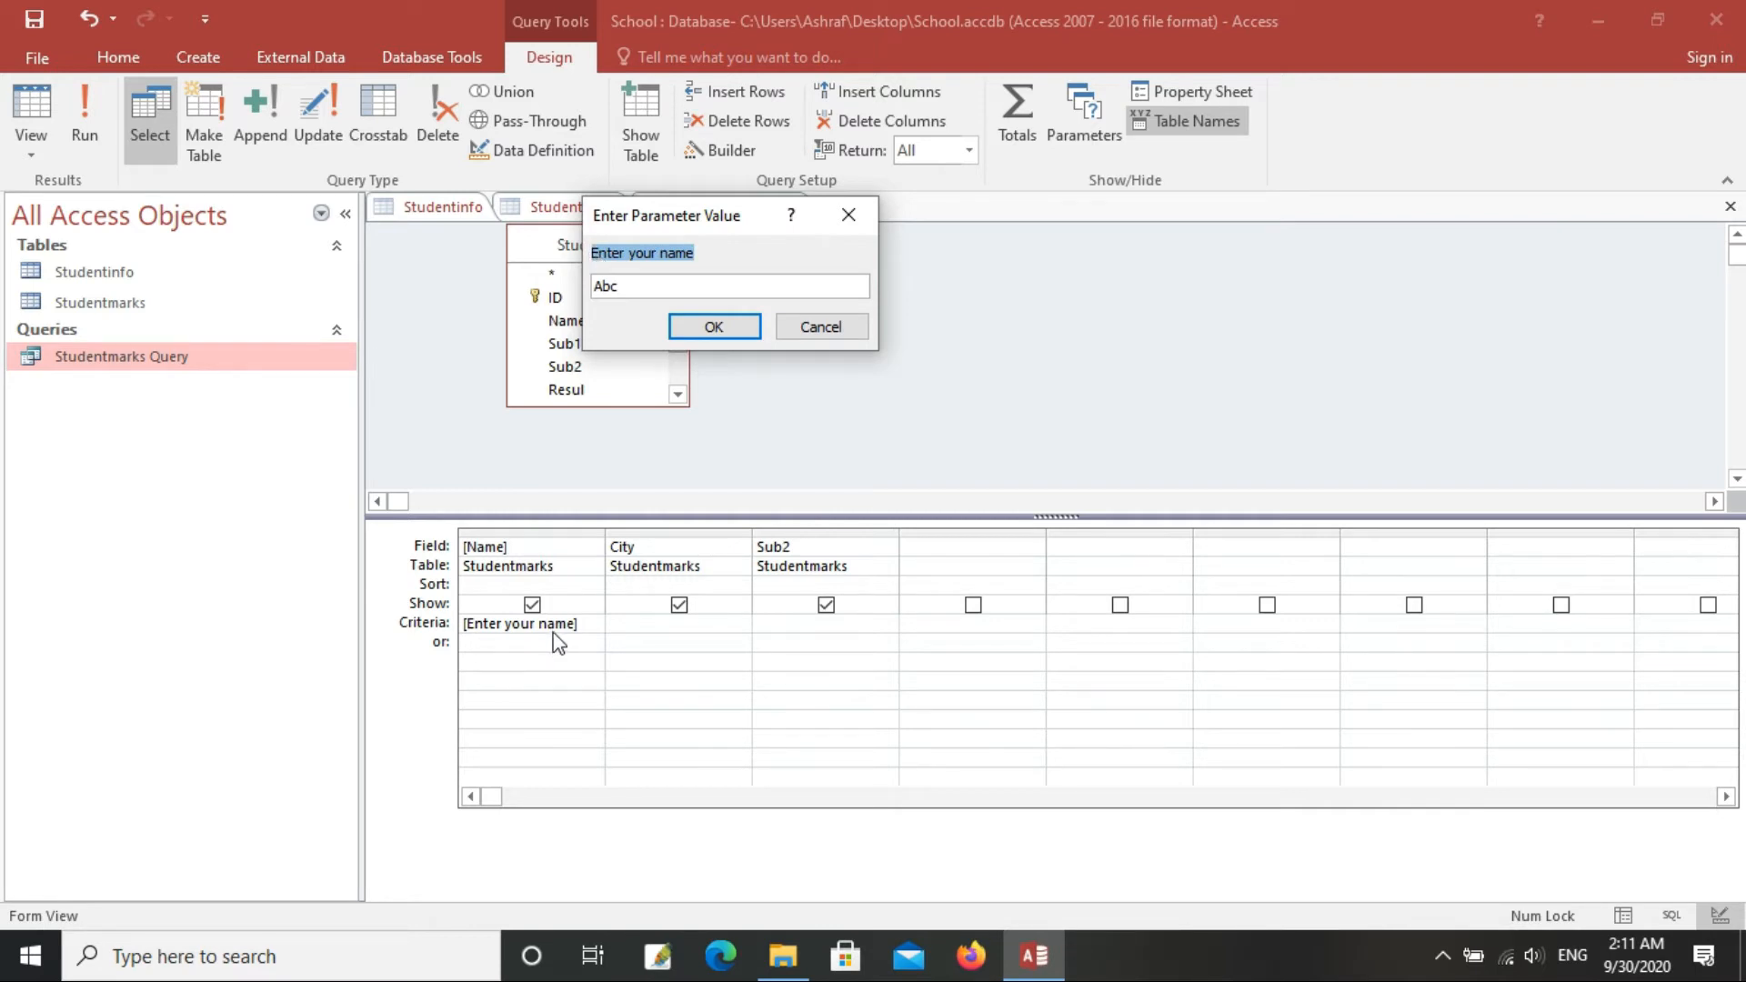
{"action": "left_click", "coordinate": [627, 290]}
{"action": "left_click_drag", "start_coordinate": [628, 290], "coordinate": [593, 289]}
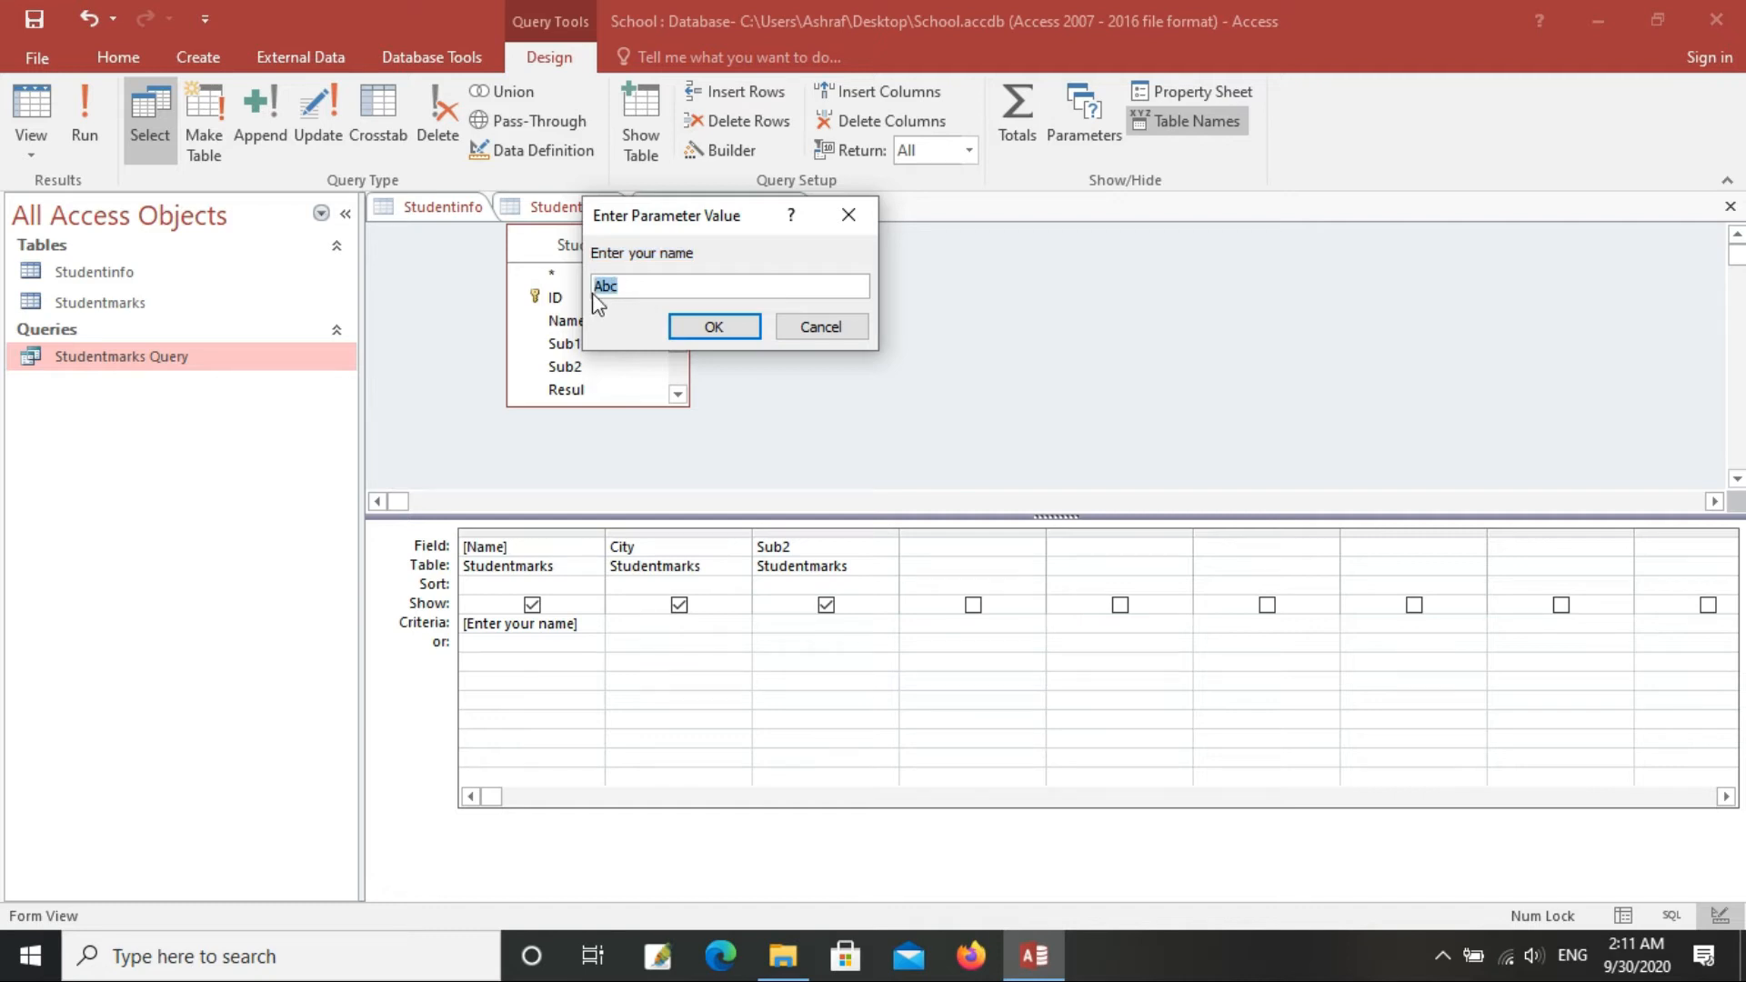
{"action": "left_click", "coordinate": [623, 285]}
{"action": "left_click", "coordinate": [696, 331]}
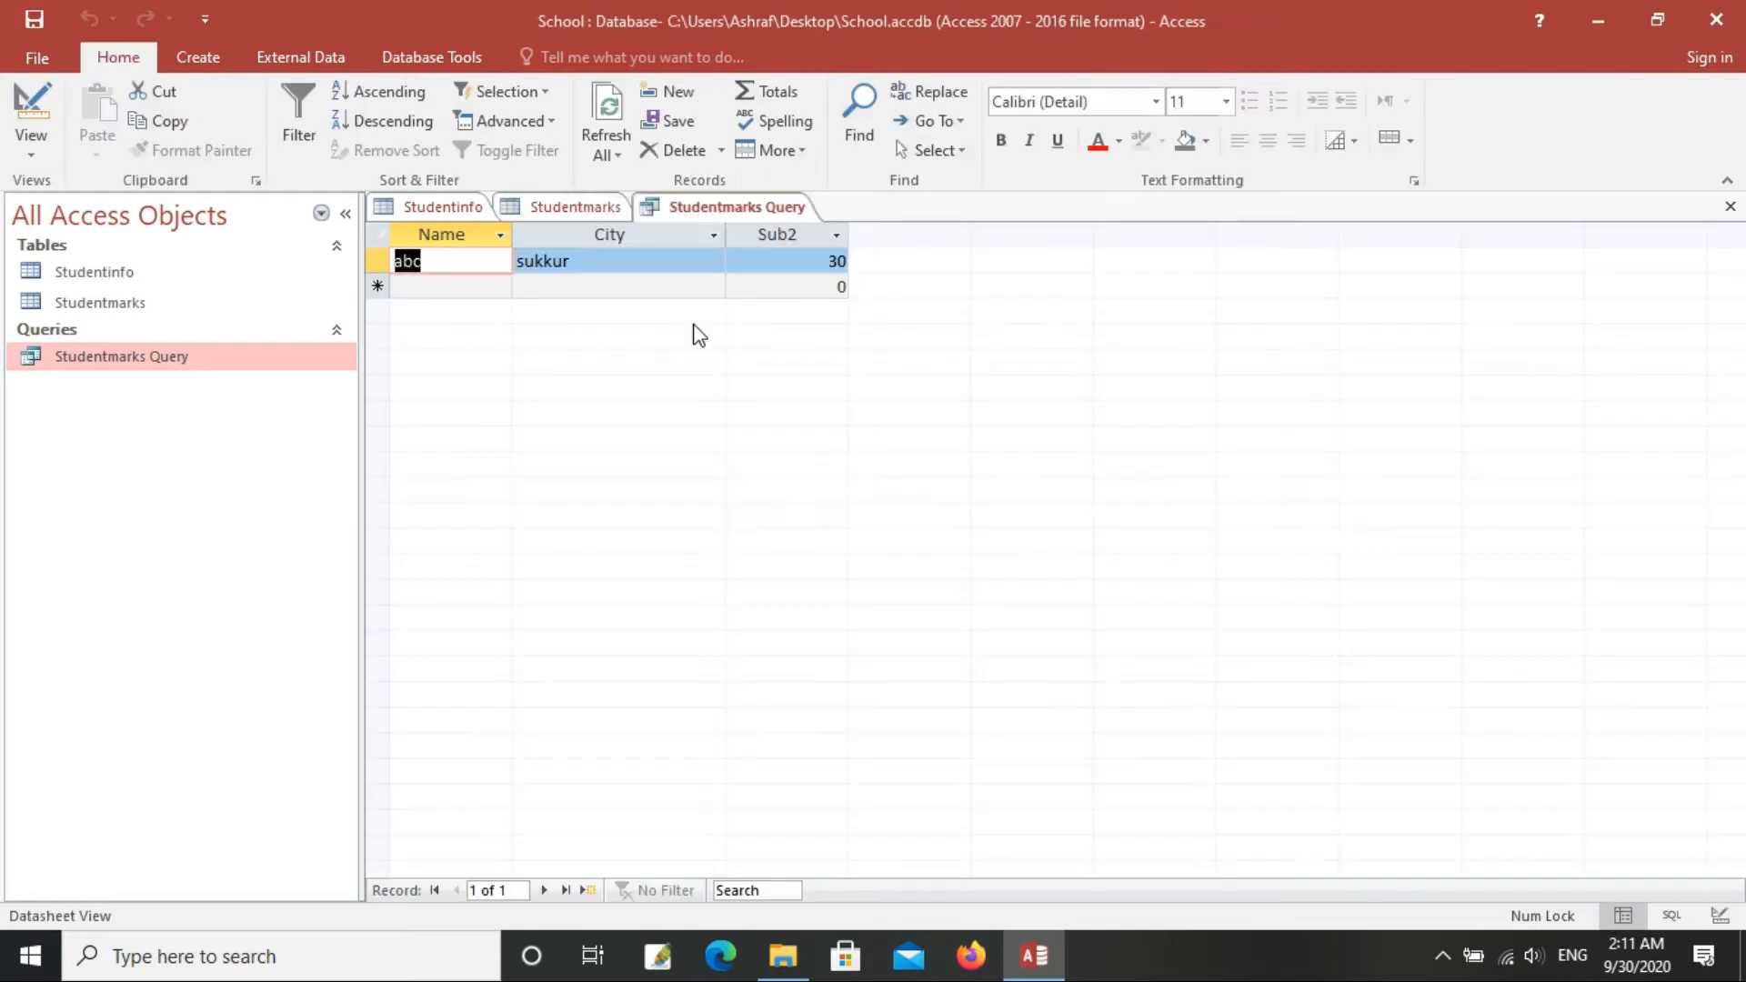
{"action": "left_click", "coordinate": [569, 264]}
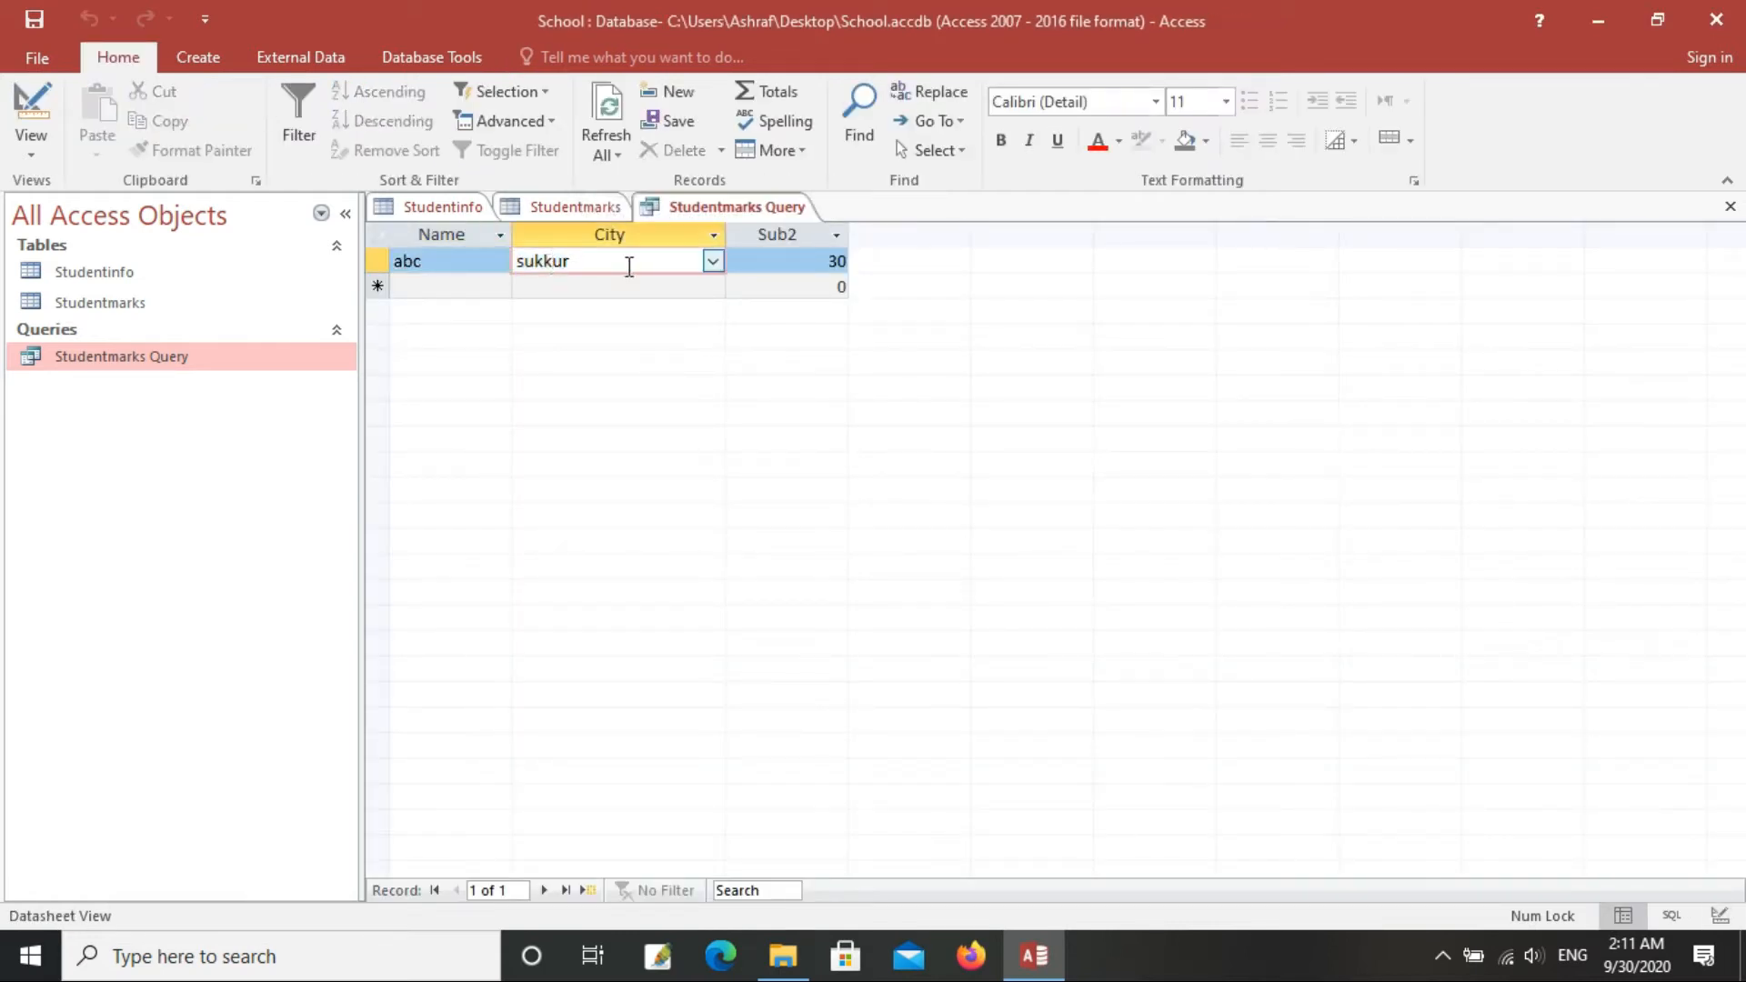
{"action": "left_click_drag", "start_coordinate": [604, 266], "coordinate": [510, 266]}
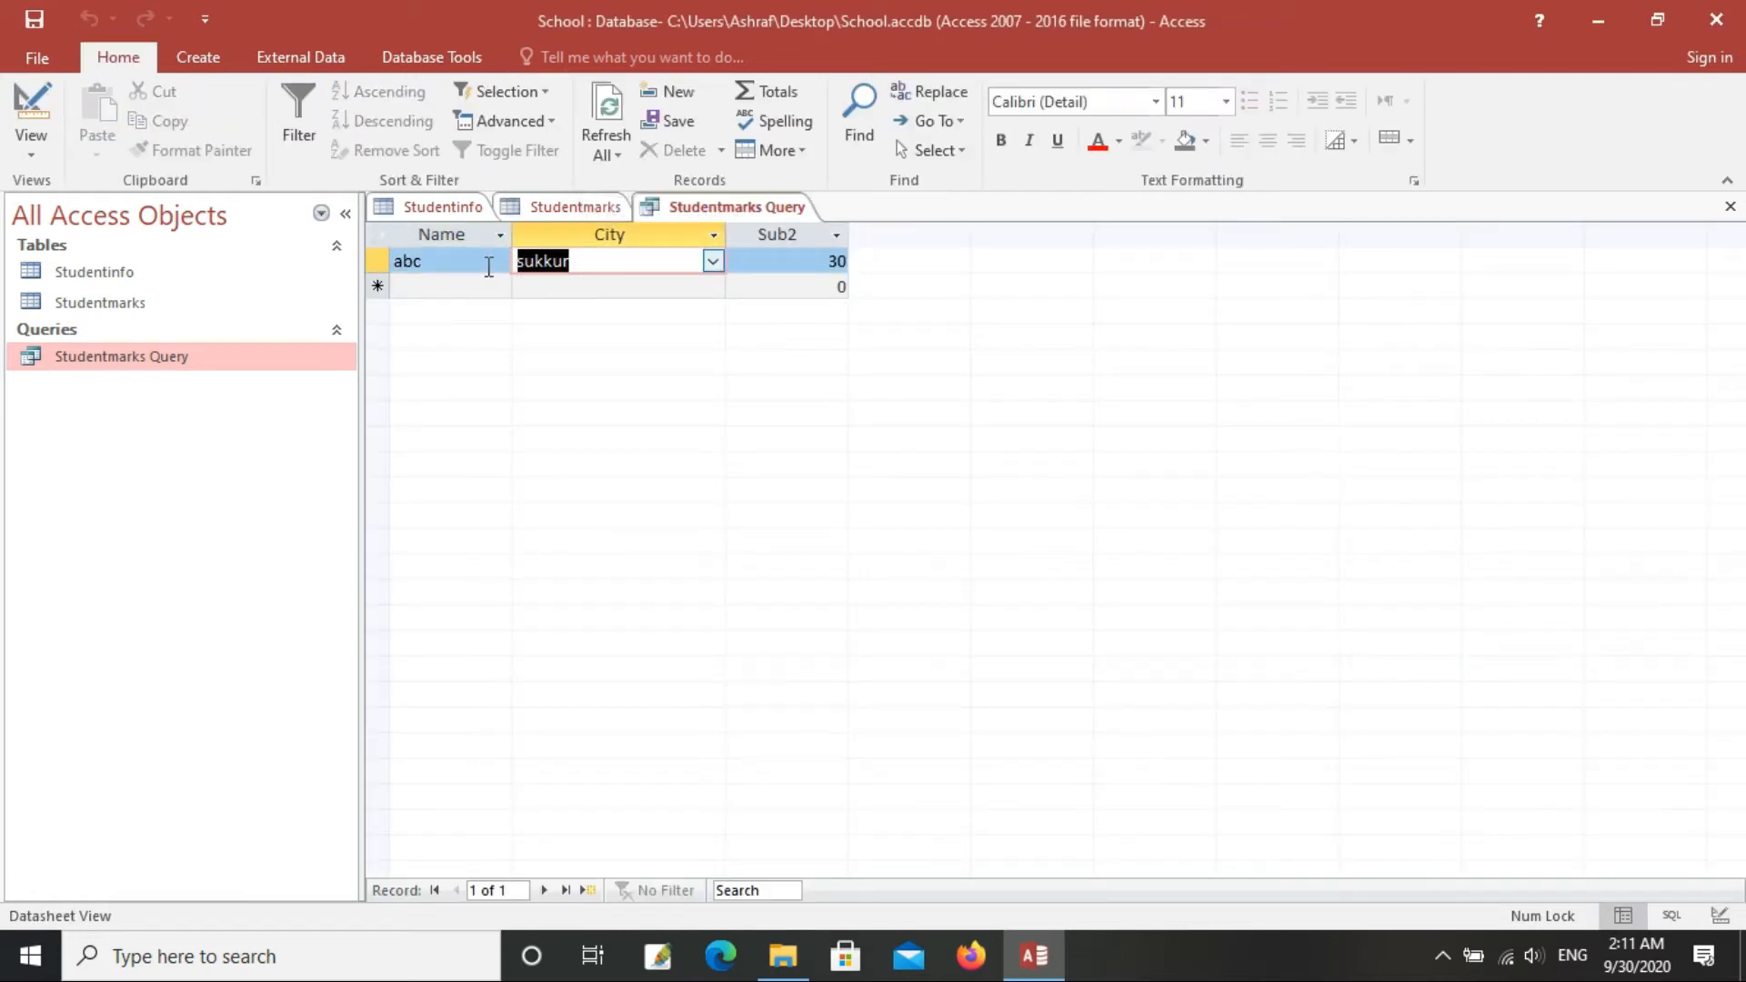
{"action": "left_click", "coordinate": [441, 265]}
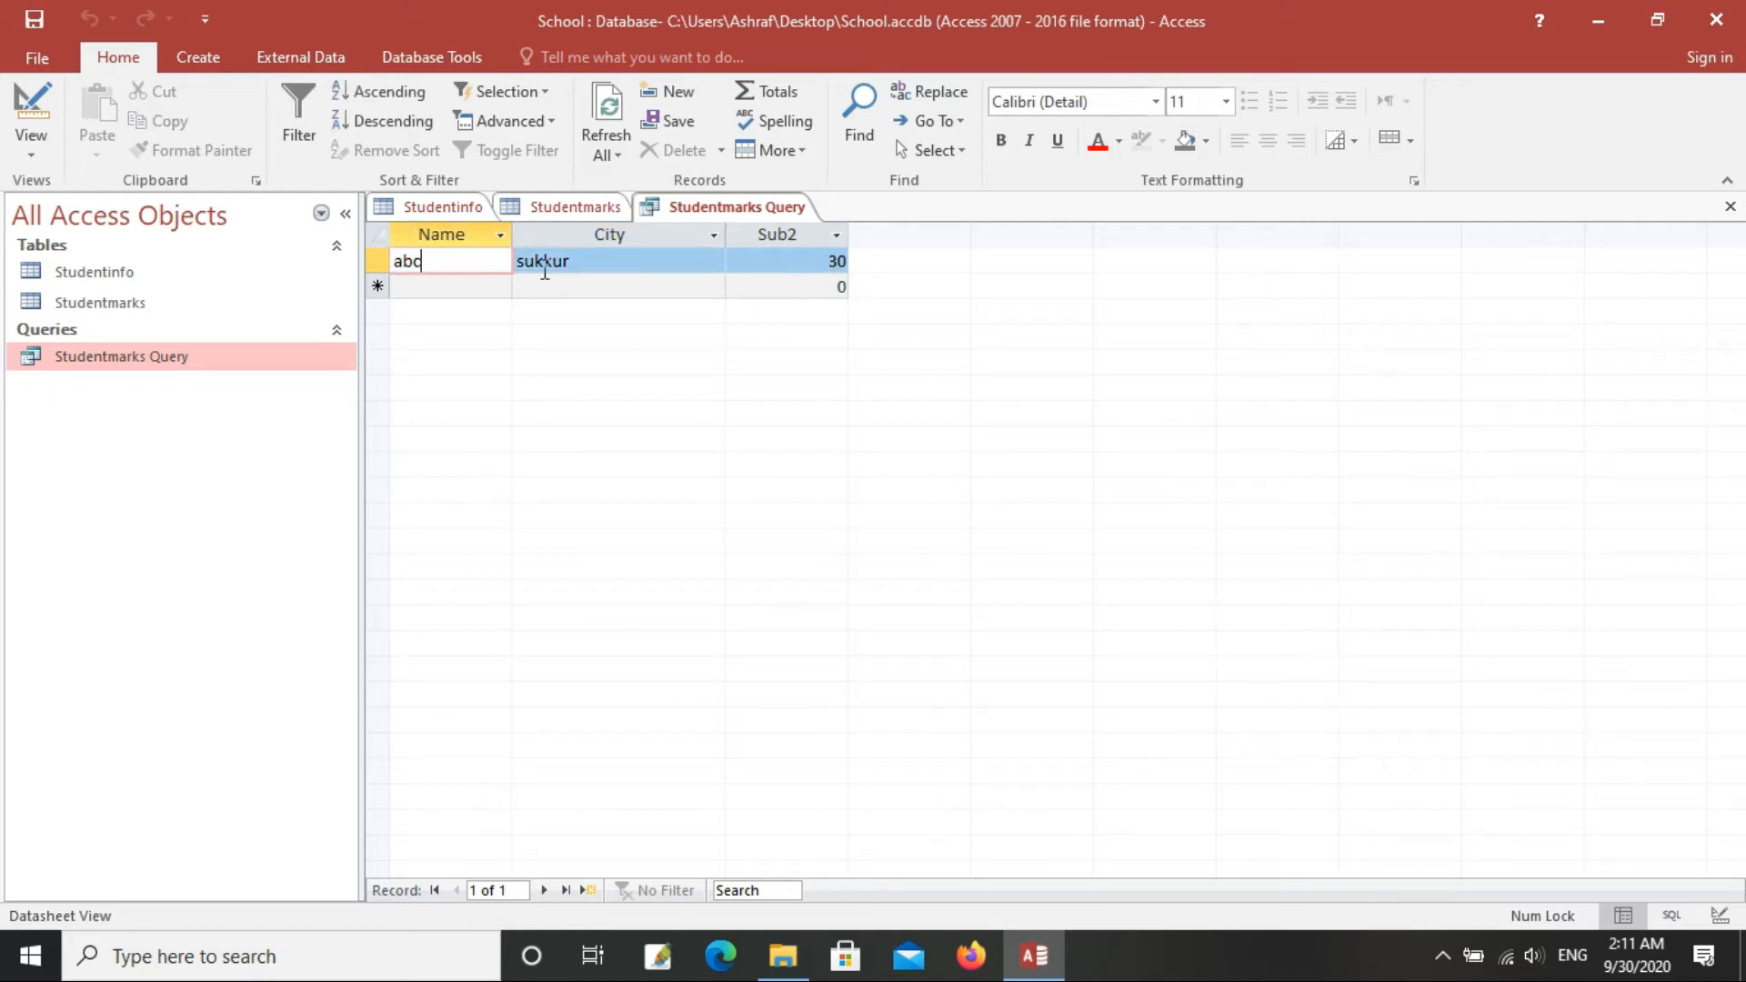
Step: Return Studentmarks Query to Design view and run it again with another student's first name as the parameter
{"action": "left_click", "coordinate": [275, 357]}
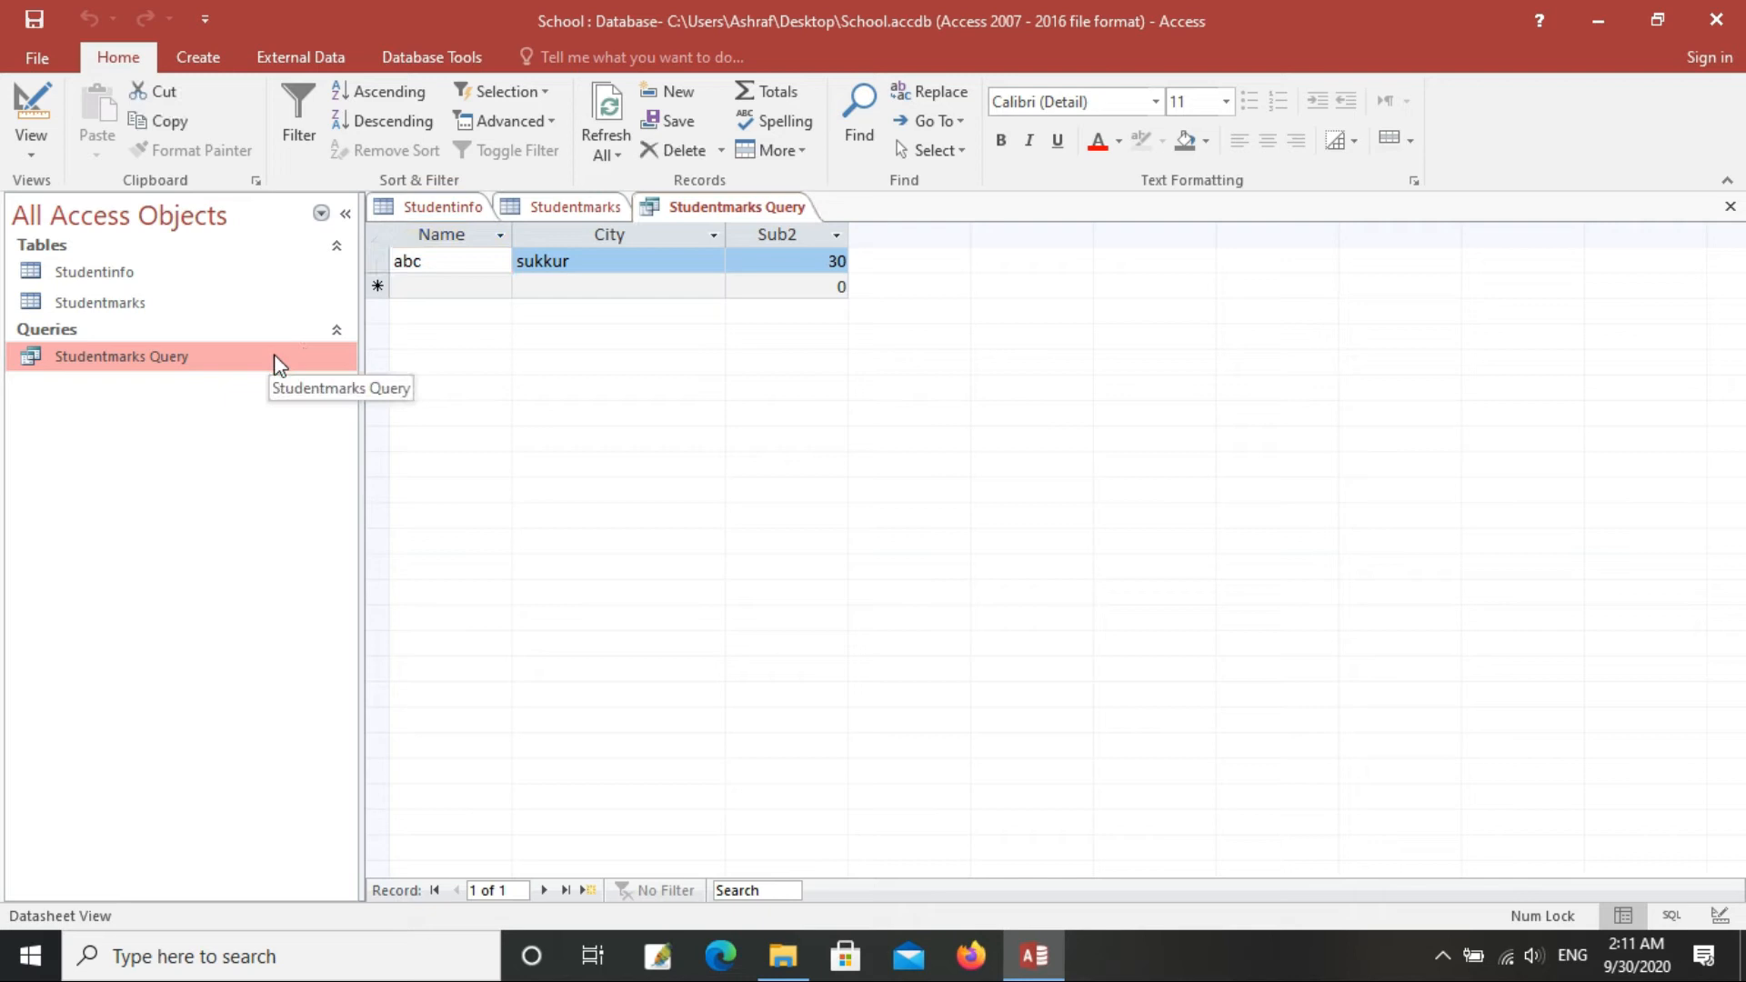
{"action": "double_click", "coordinate": [275, 355]}
{"action": "double_click", "coordinate": [276, 355]}
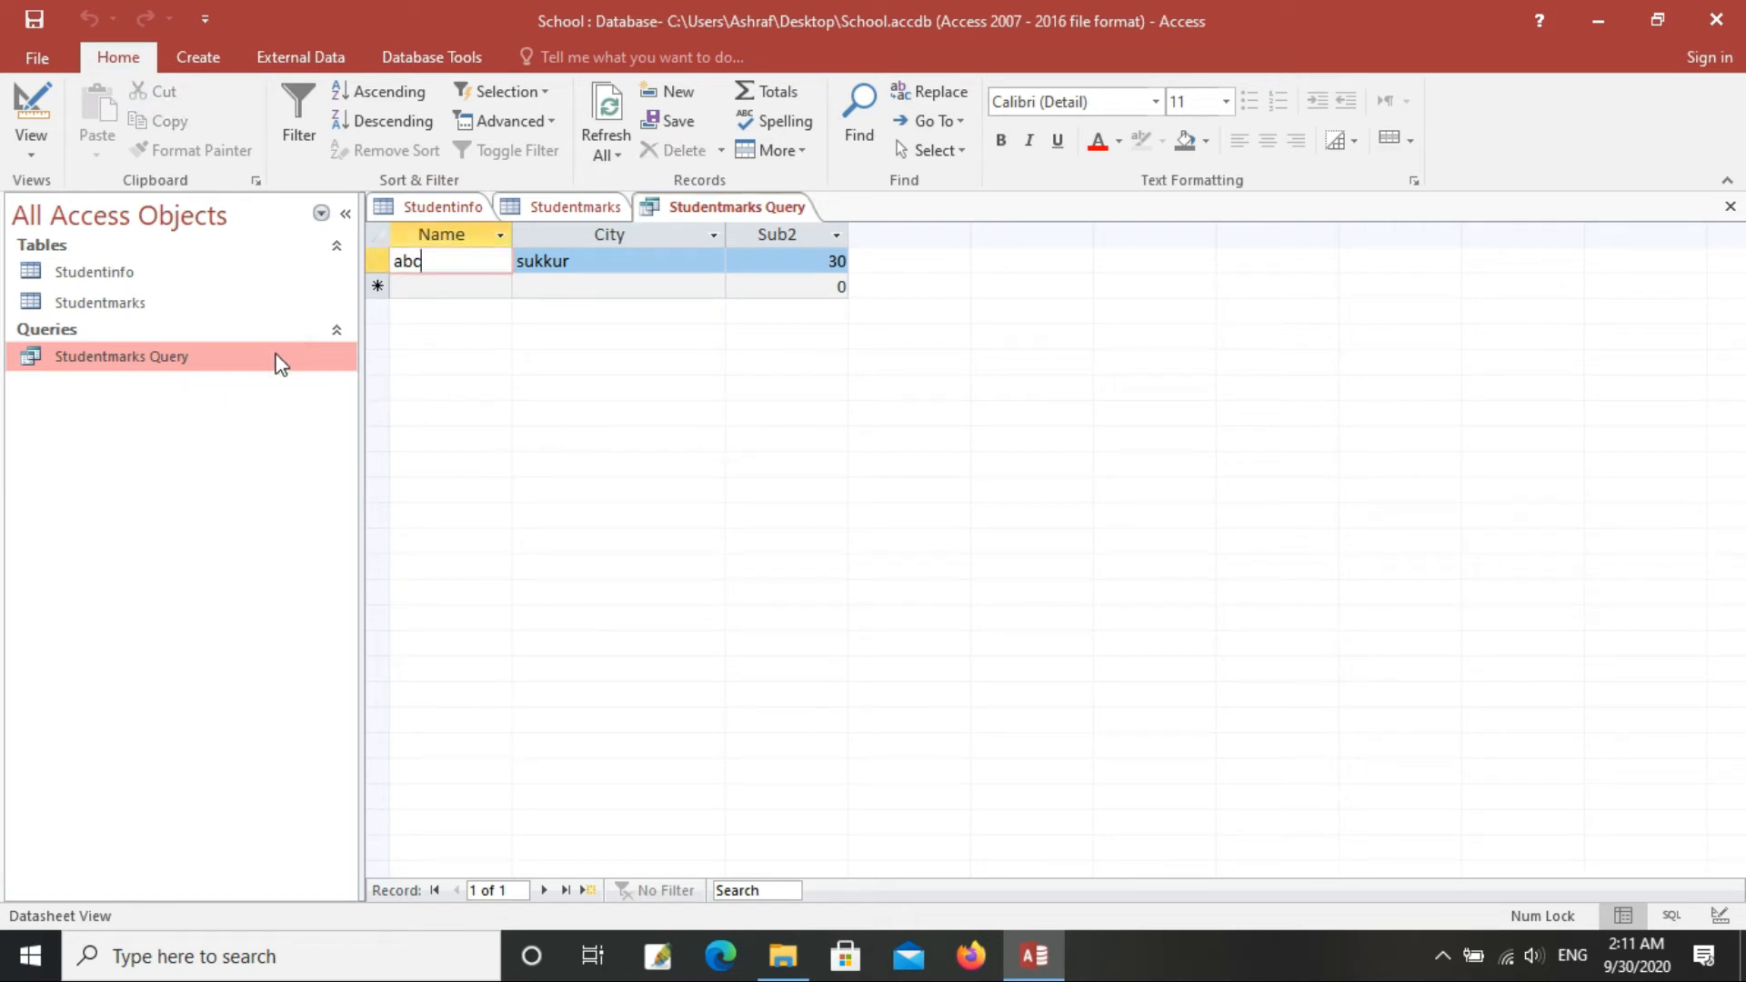
{"action": "right_click", "coordinate": [122, 351]}
{"action": "left_click", "coordinate": [147, 401]}
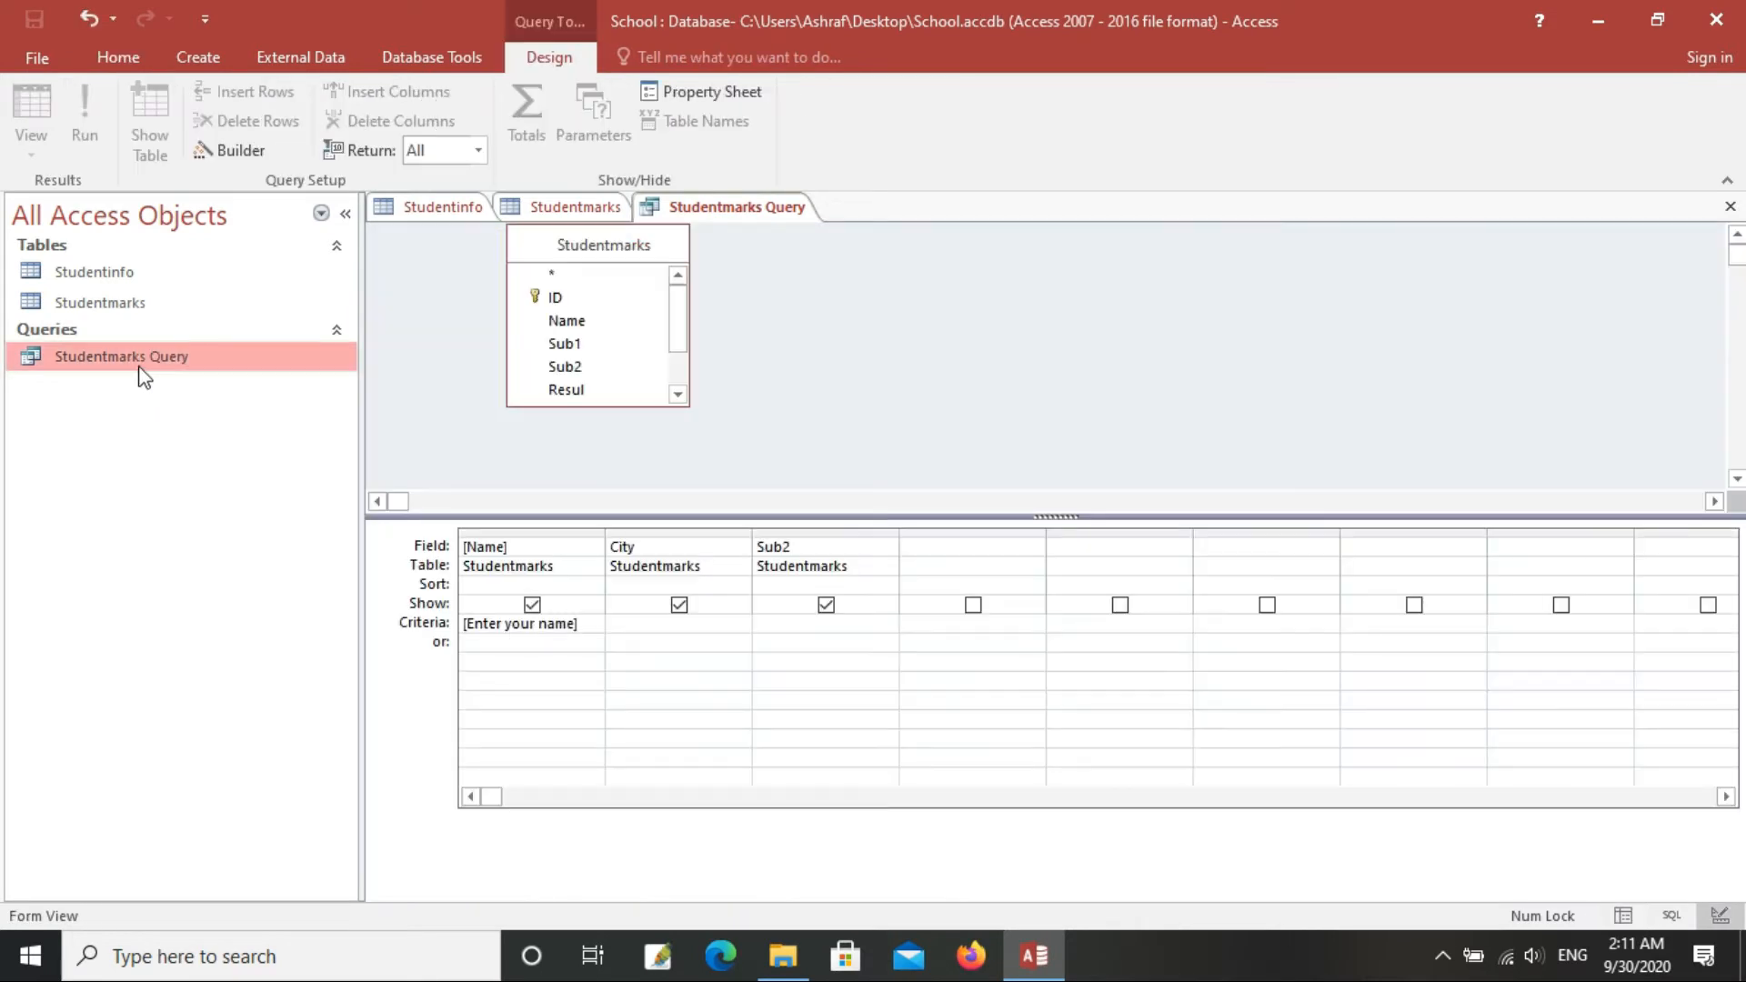
{"action": "left_click", "coordinate": [75, 117]}
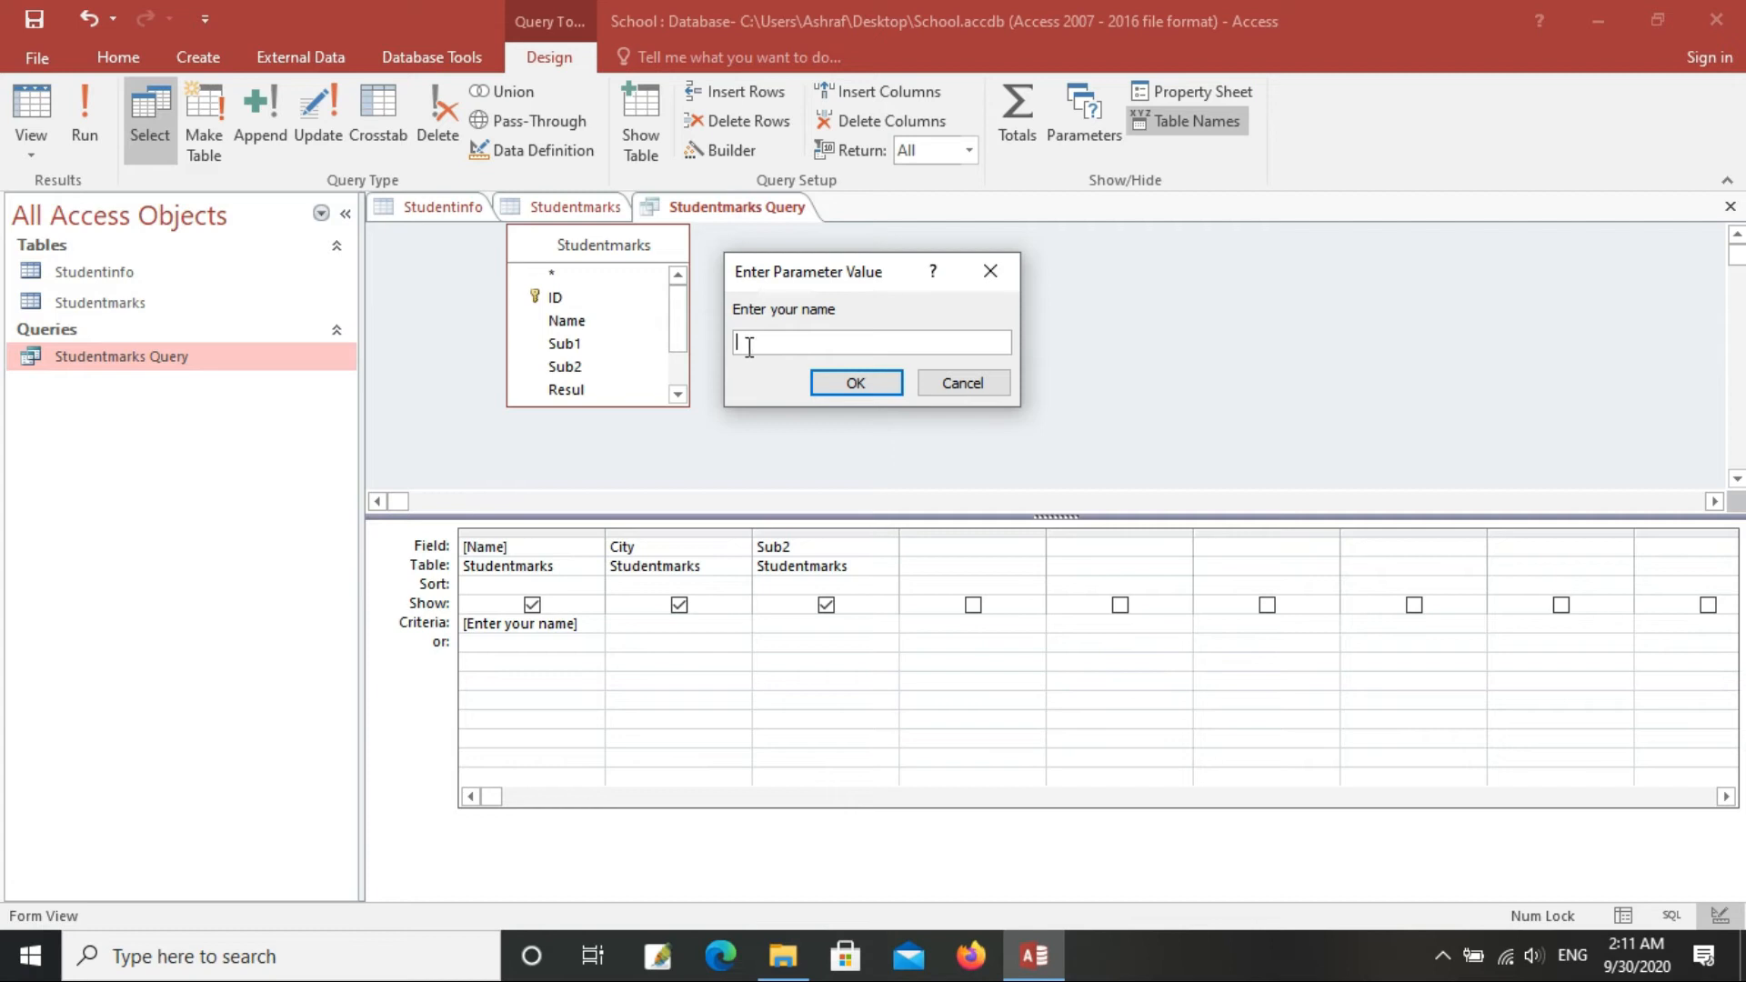
{"action": "type", "text": "ashraf"}
{"action": "left_click", "coordinate": [855, 383]}
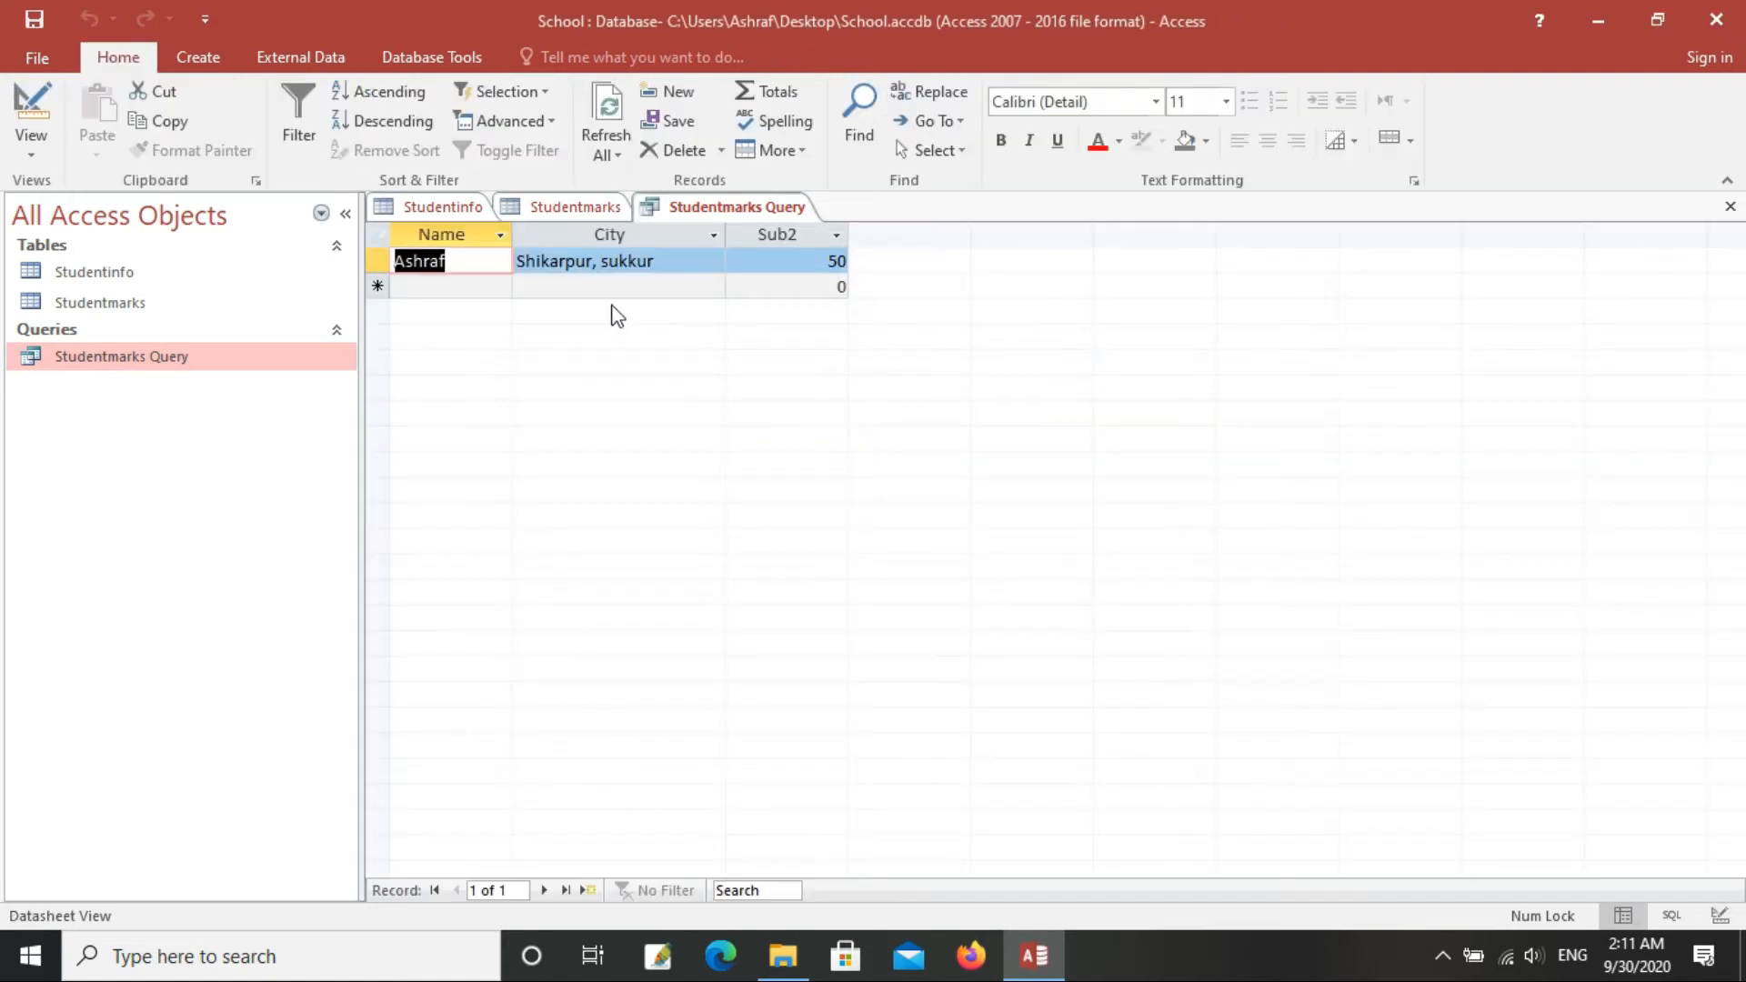
Step: Close Studentmarks Query with its design changes saved, and close all open tables, saving the Studentinfo layout
{"action": "right_click", "coordinate": [752, 210]}
{"action": "left_click", "coordinate": [811, 258]}
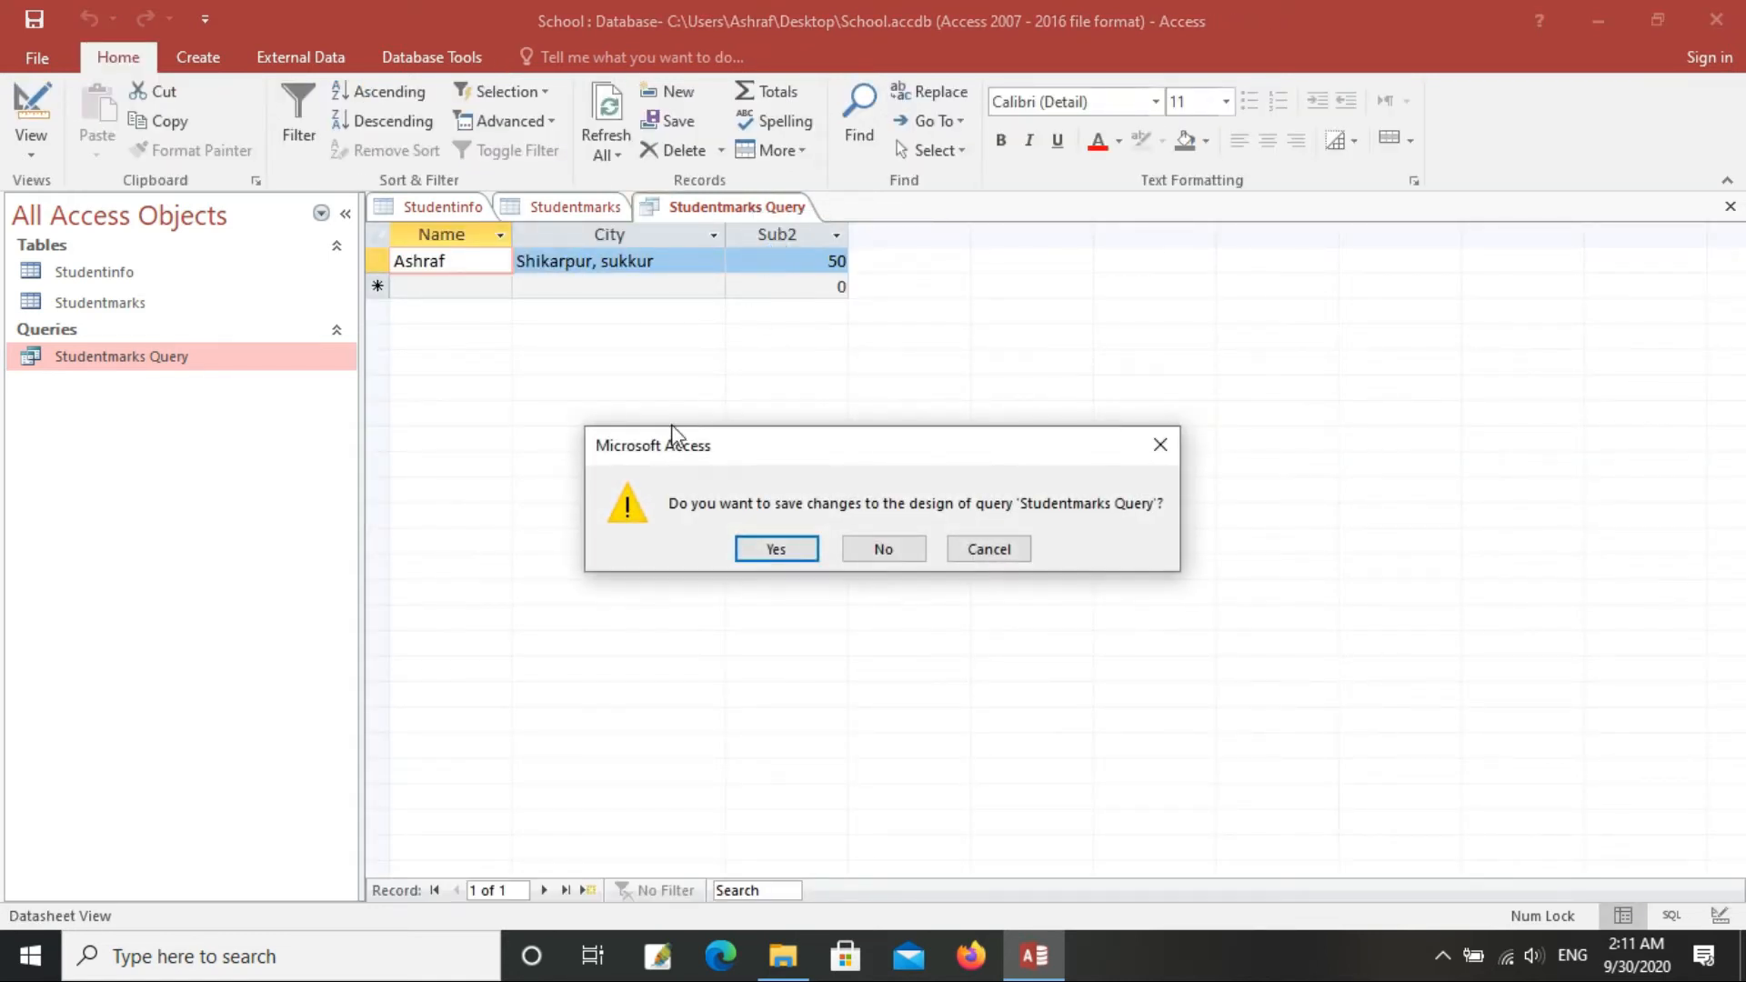
{"action": "left_click", "coordinate": [776, 550]}
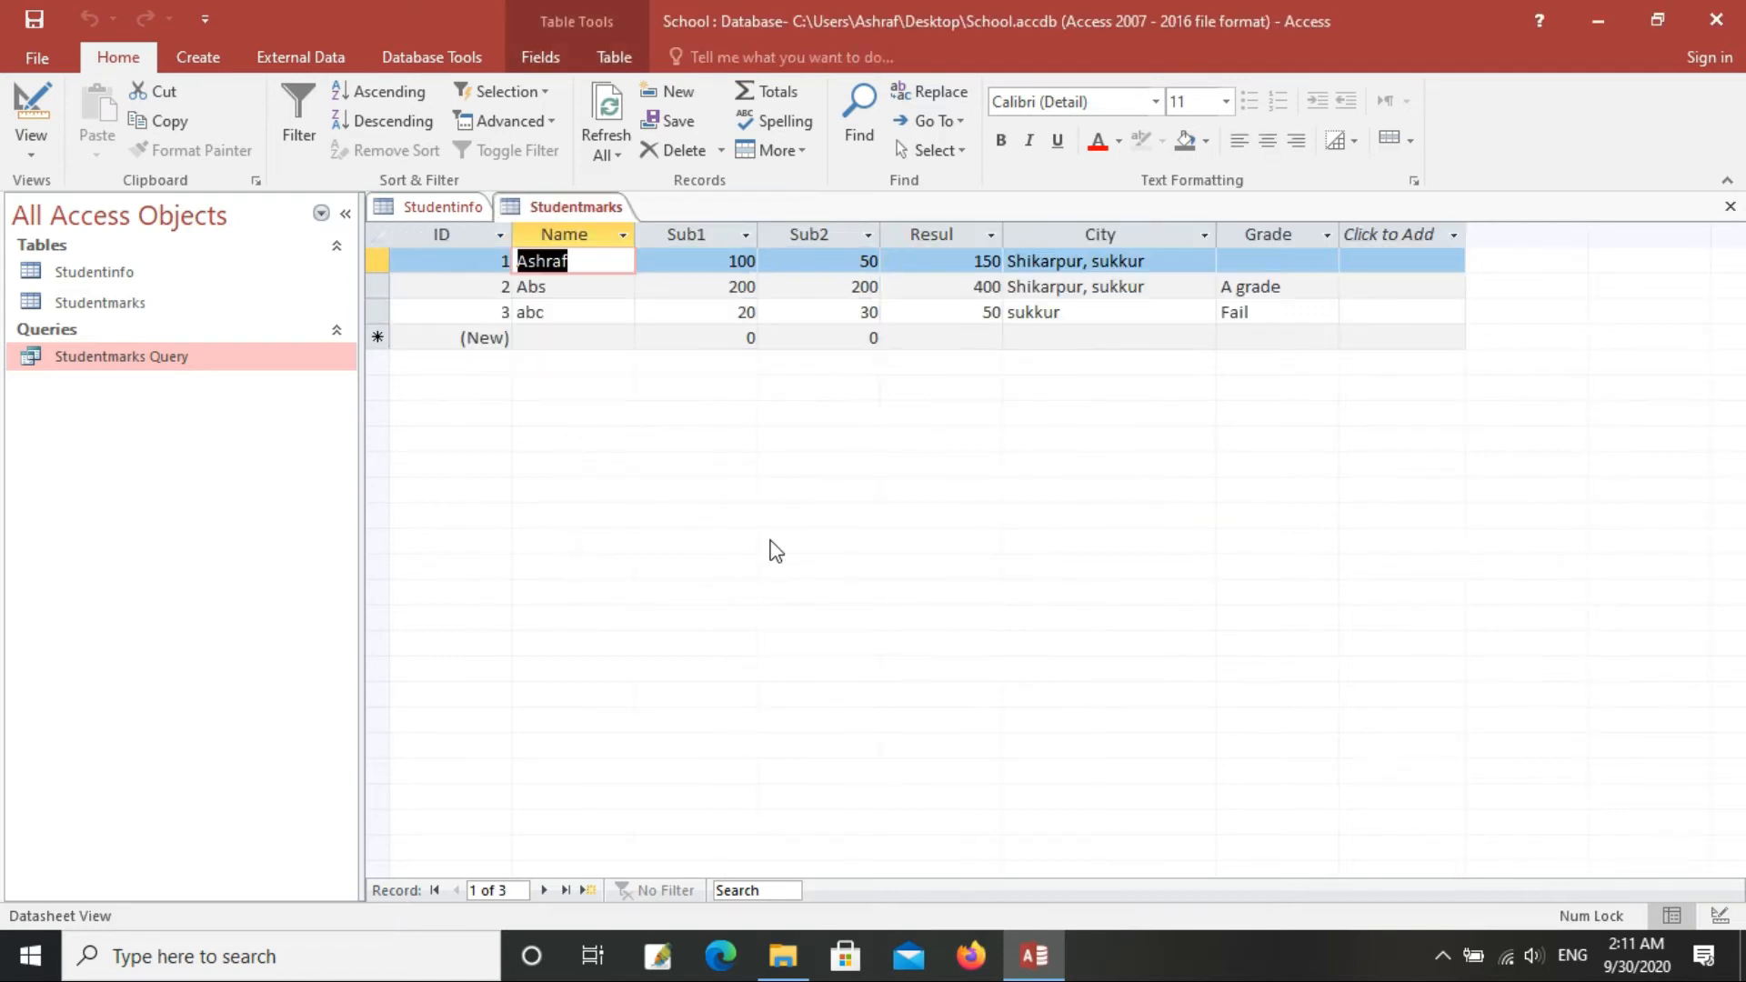
{"action": "right_click", "coordinate": [571, 207]}
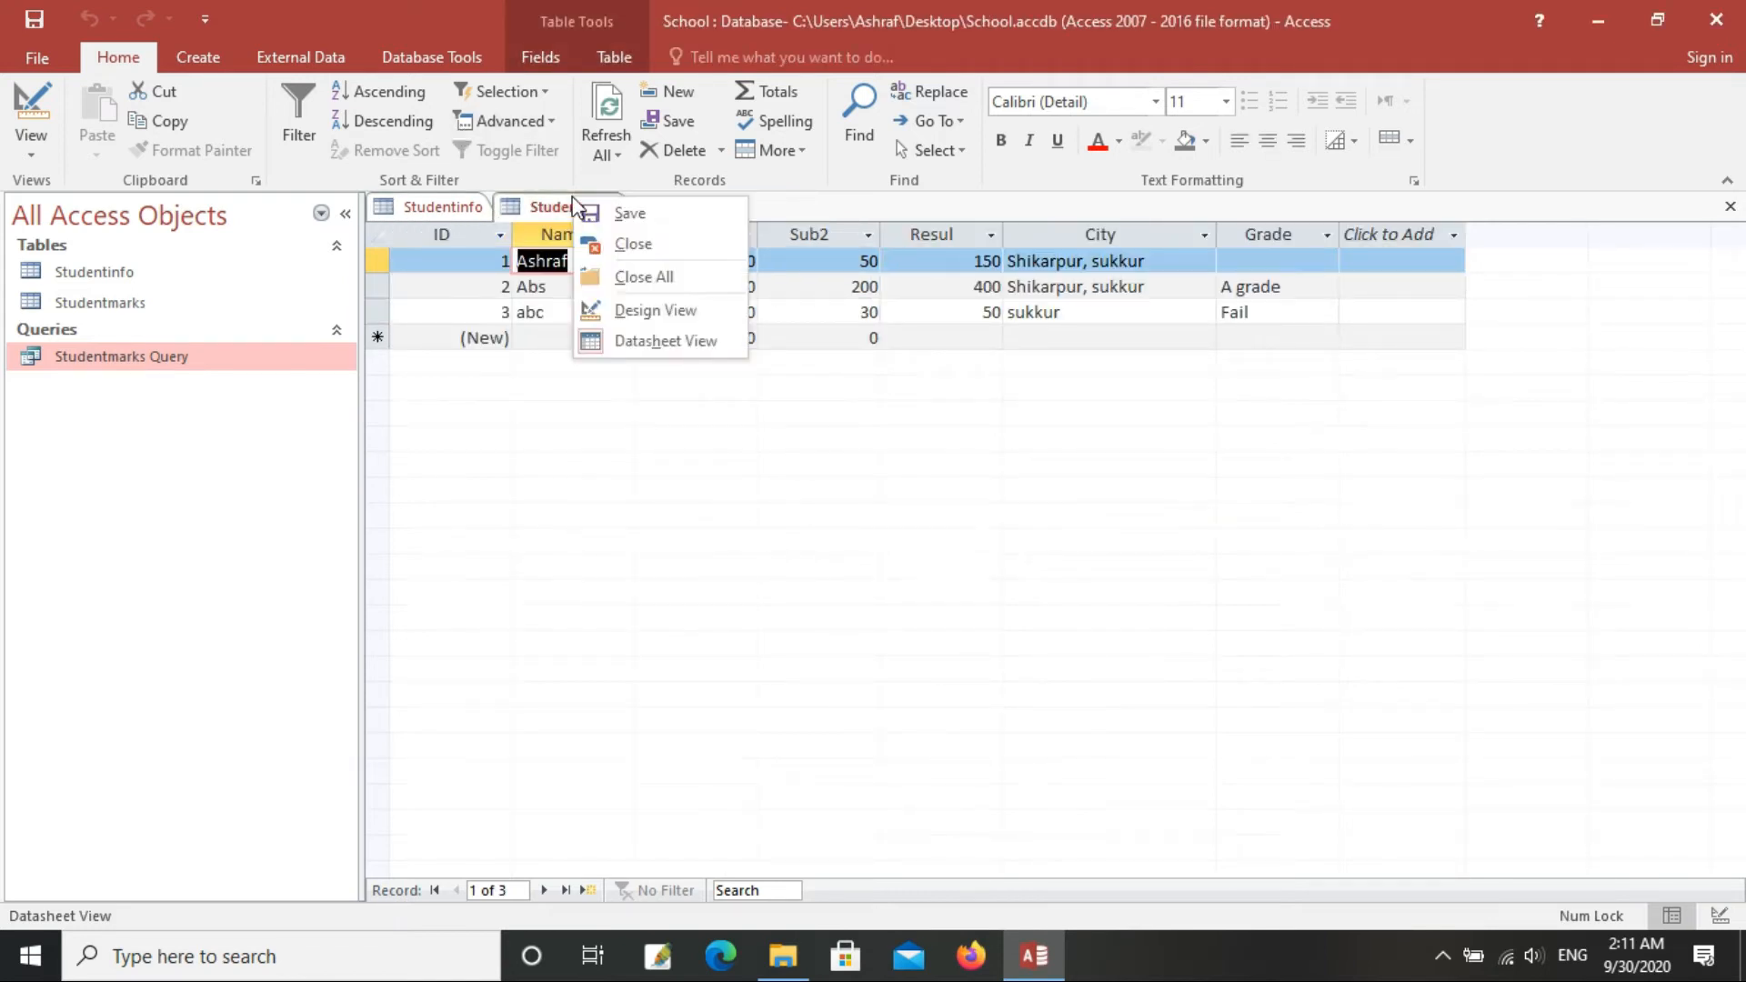
{"action": "left_click", "coordinate": [604, 280]}
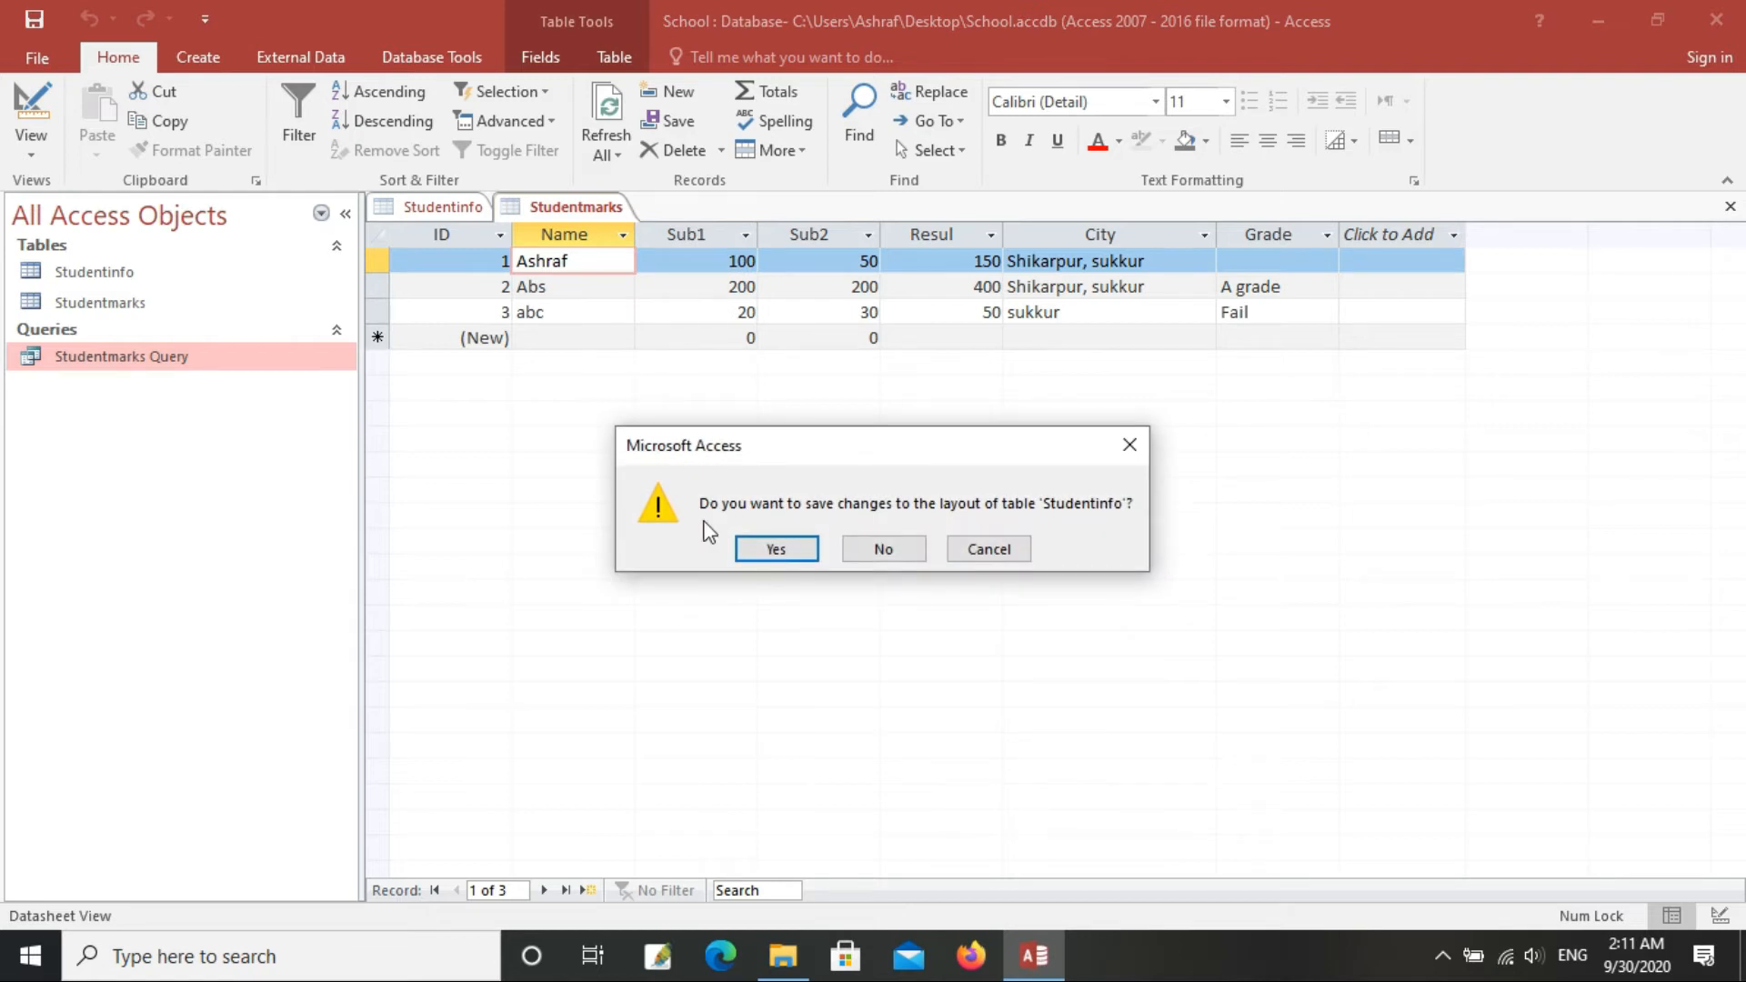
{"action": "left_click", "coordinate": [775, 545]}
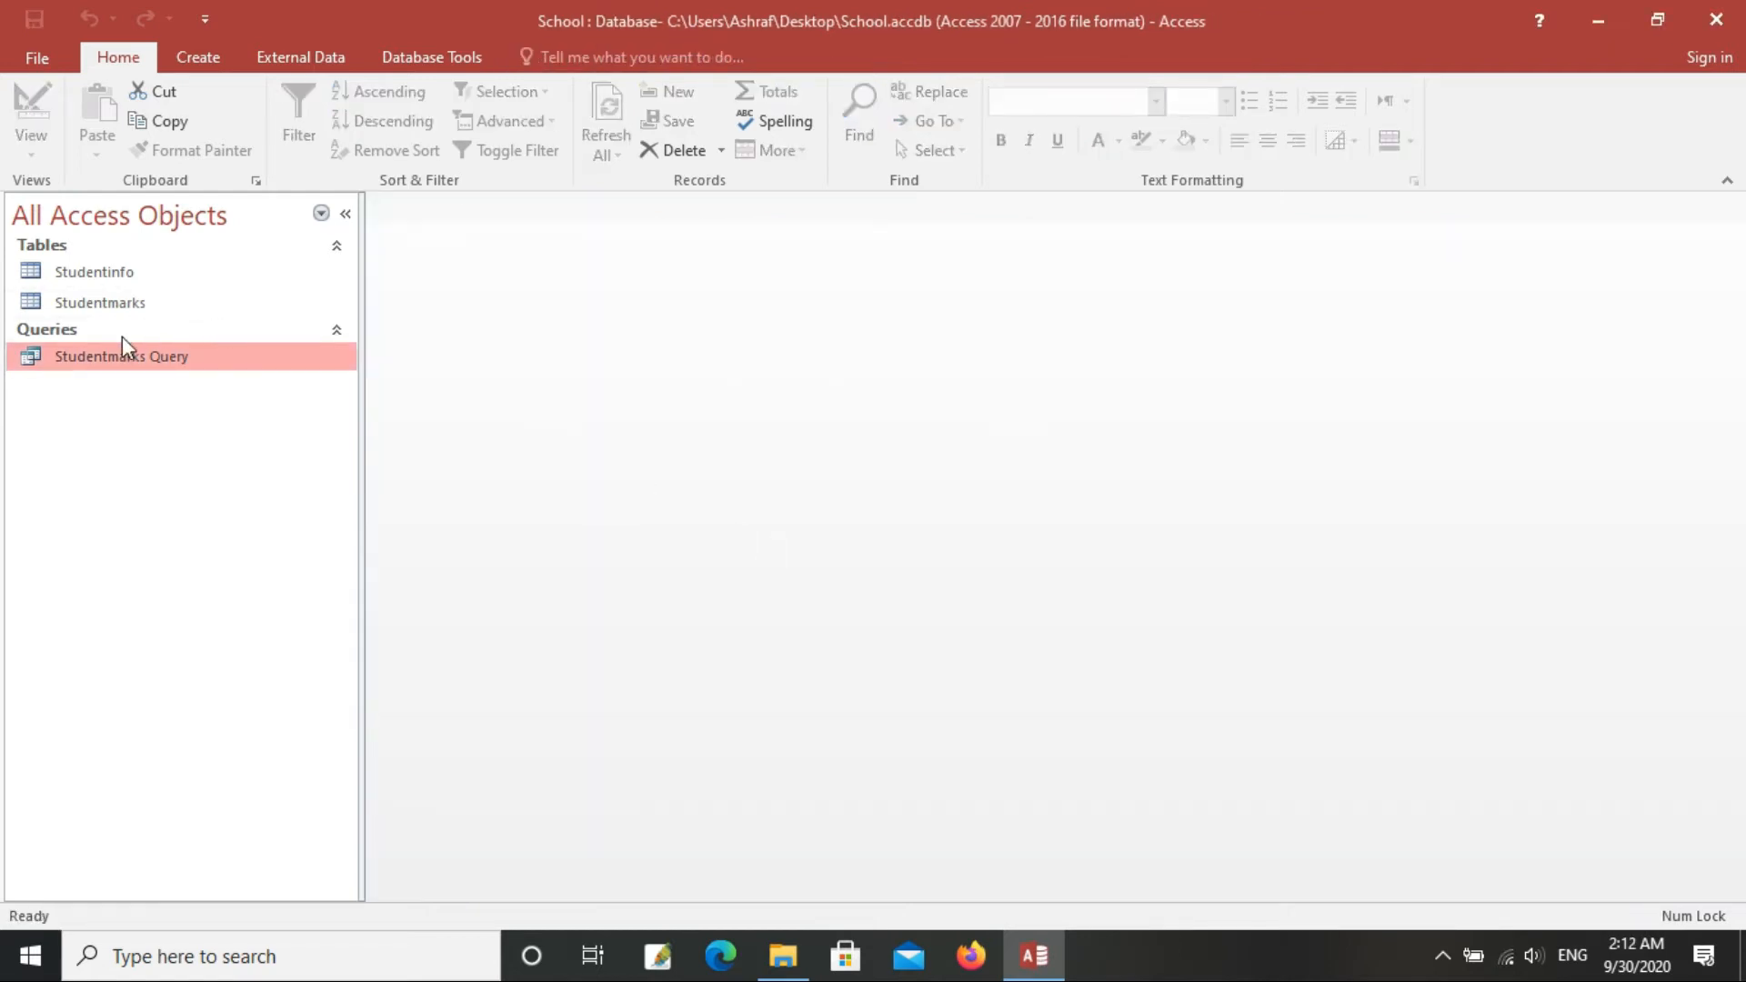
Step: Open the saved Studentmarks Query and enter the student's first name at the parameter prompt
{"action": "double_click", "coordinate": [179, 373]}
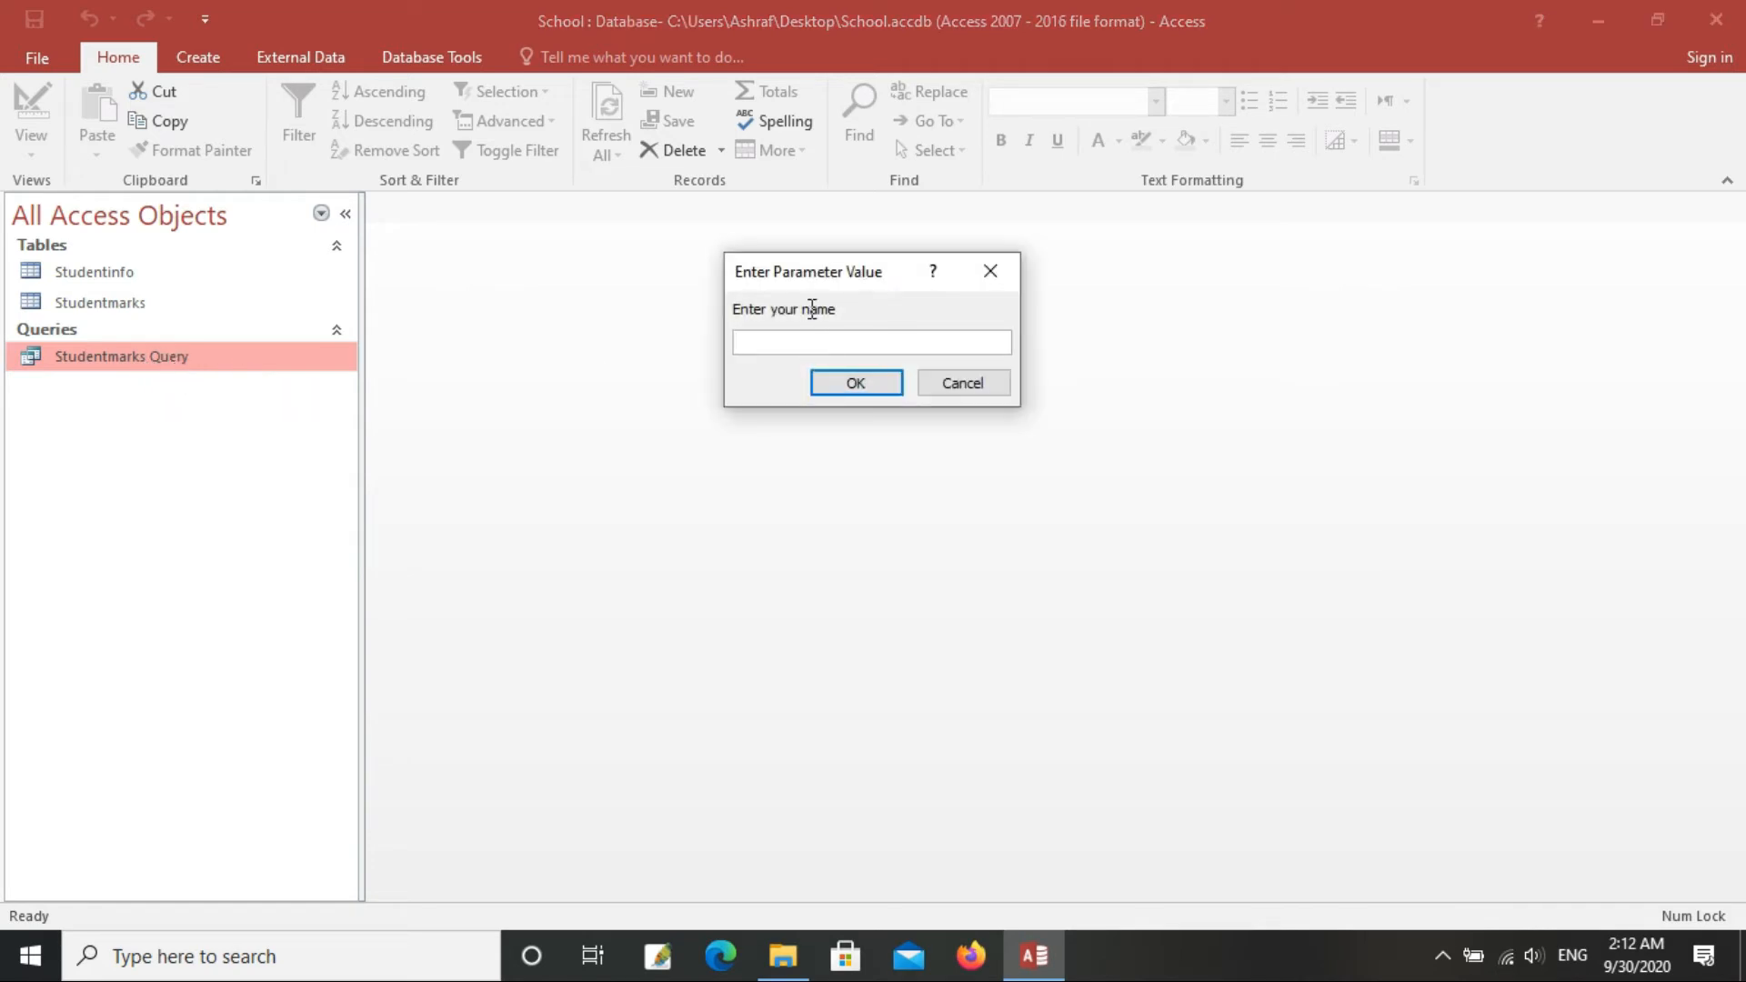
{"action": "left_click_drag", "start_coordinate": [809, 286], "coordinate": [700, 271]}
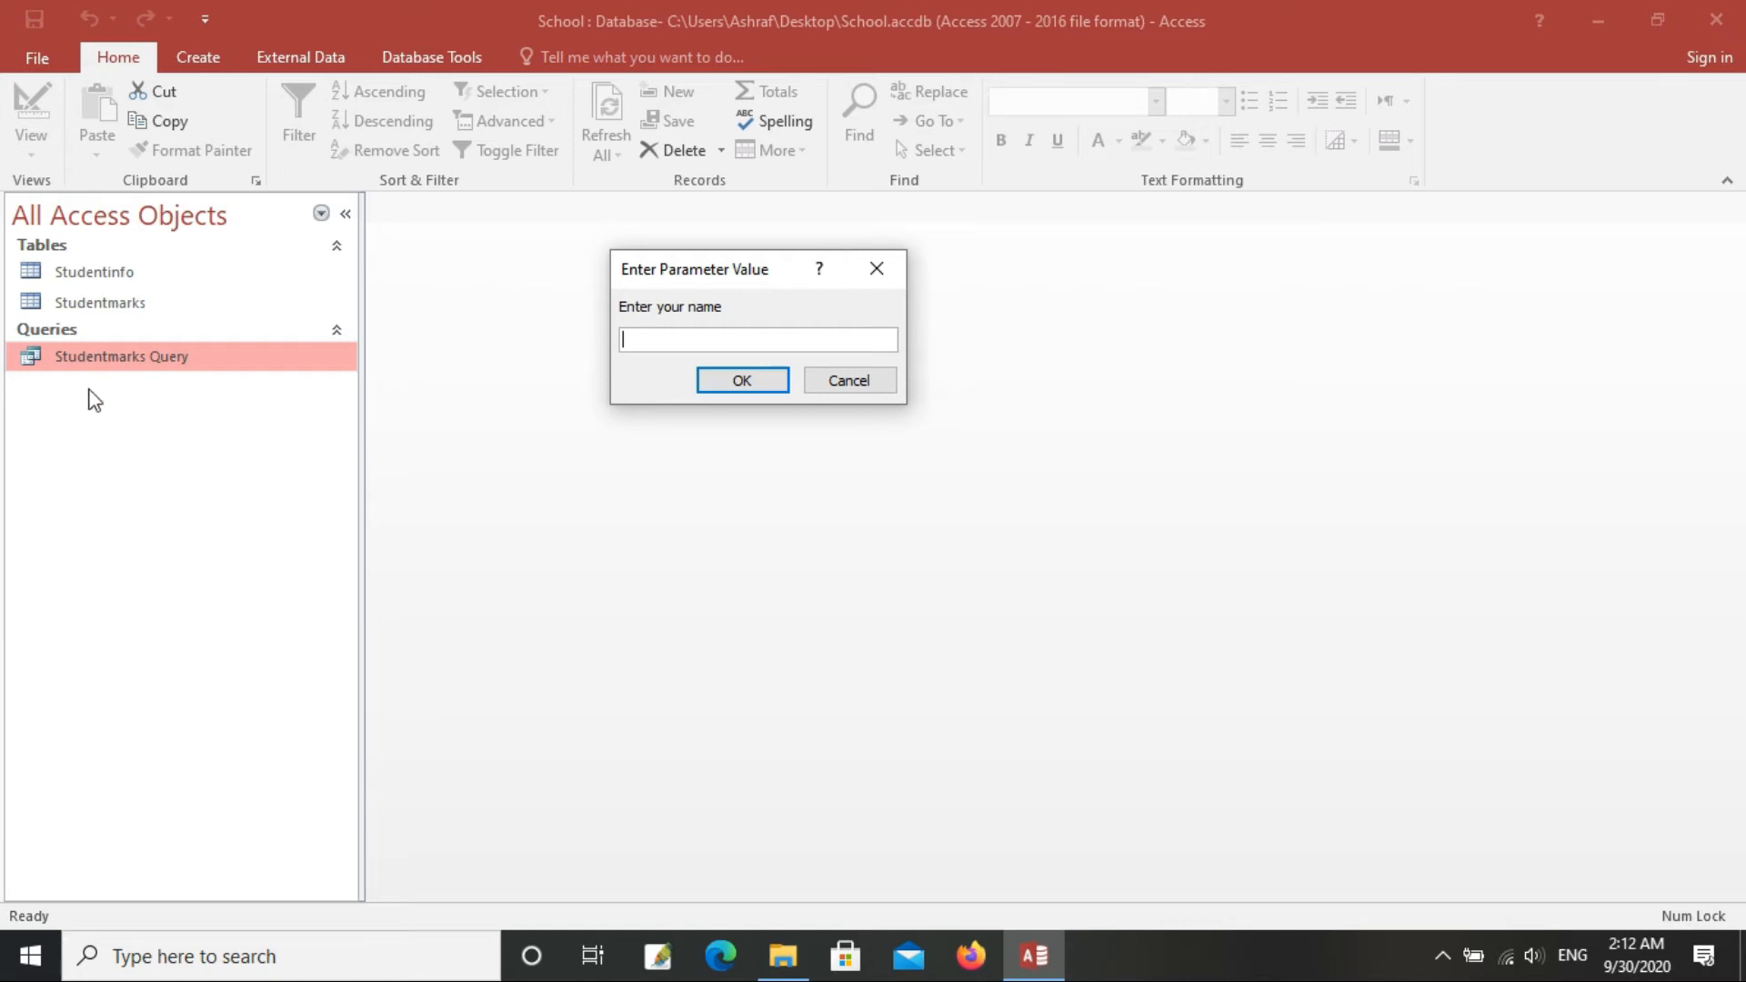
{"action": "type", "text": "ashraf"}
{"action": "left_click", "coordinate": [737, 382]}
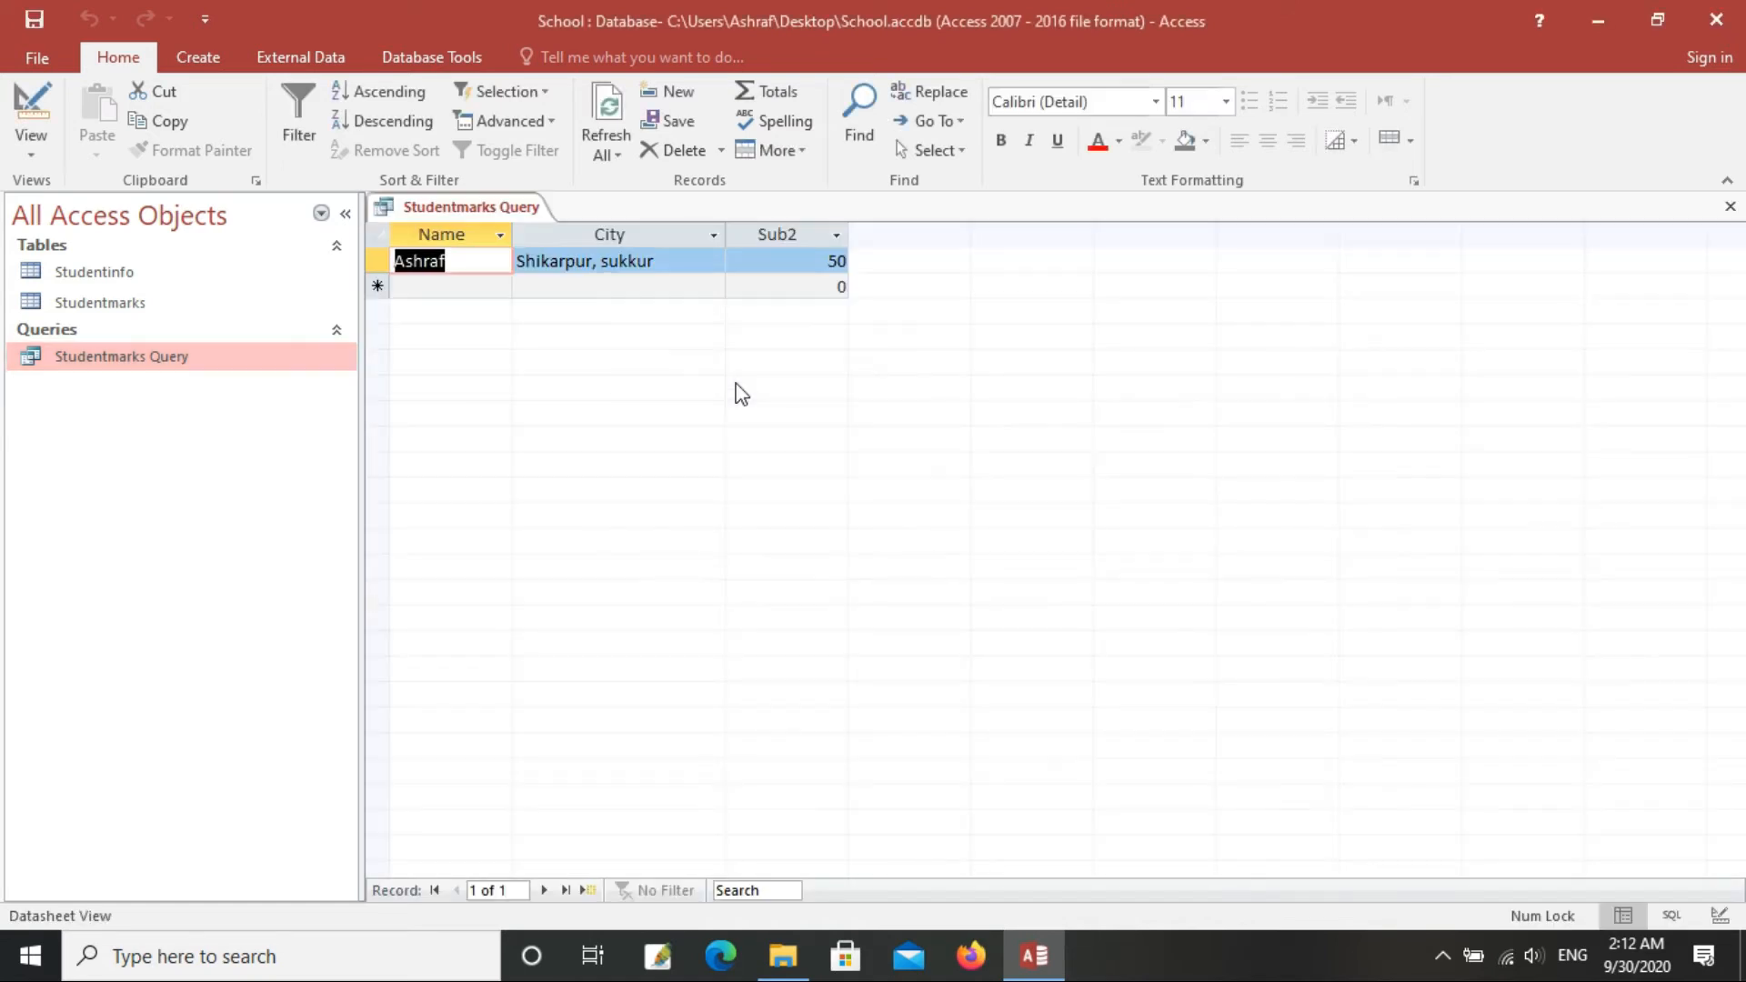
Step: Try to rename Studentmarks Query while it is open
{"action": "left_click", "coordinate": [256, 356]}
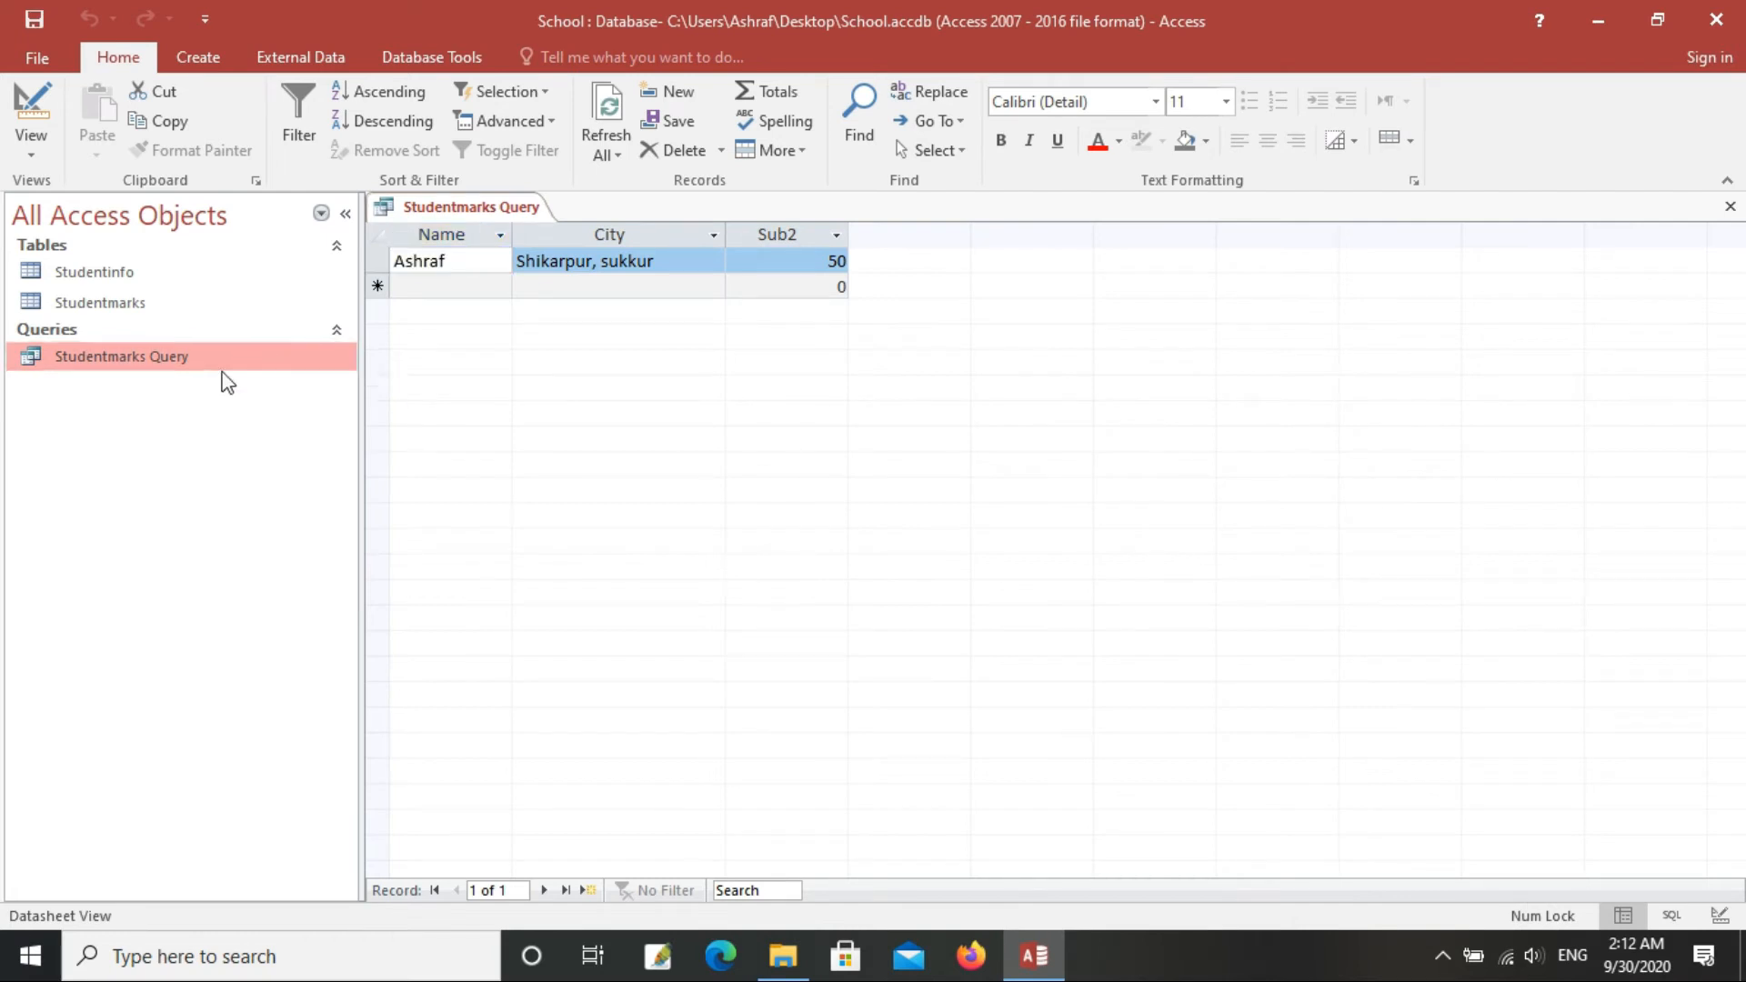
{"action": "right_click", "coordinate": [222, 358]}
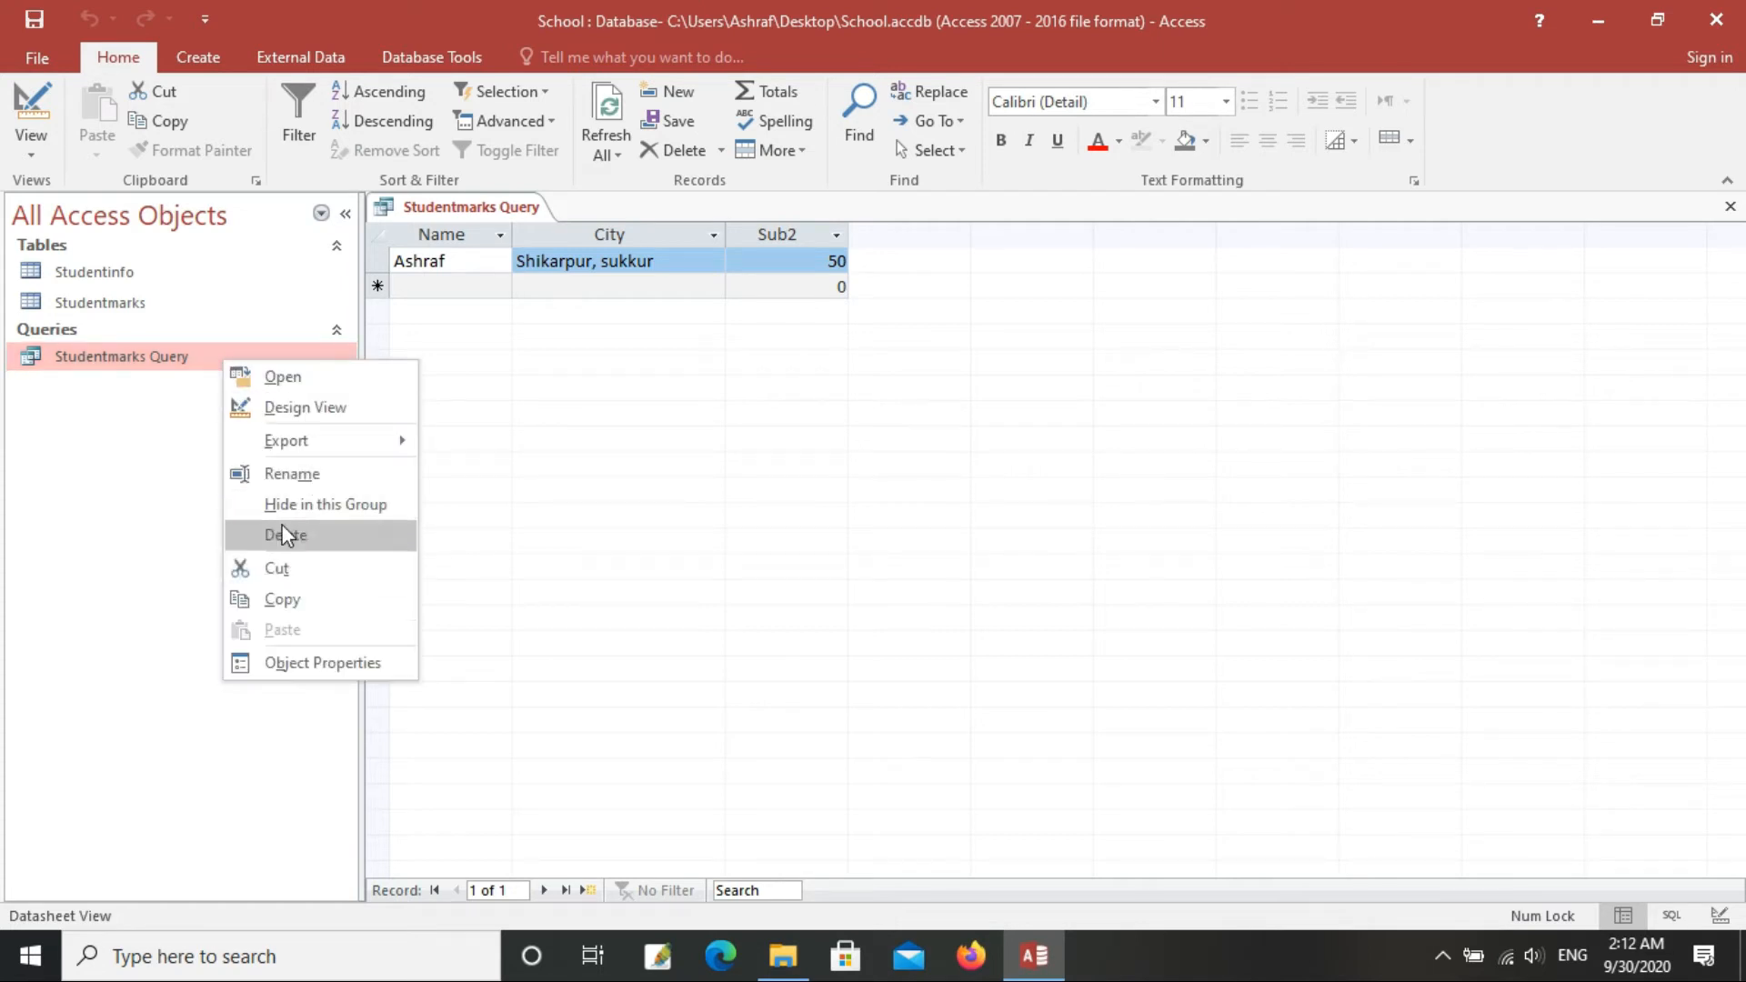
{"action": "left_click", "coordinate": [280, 464]}
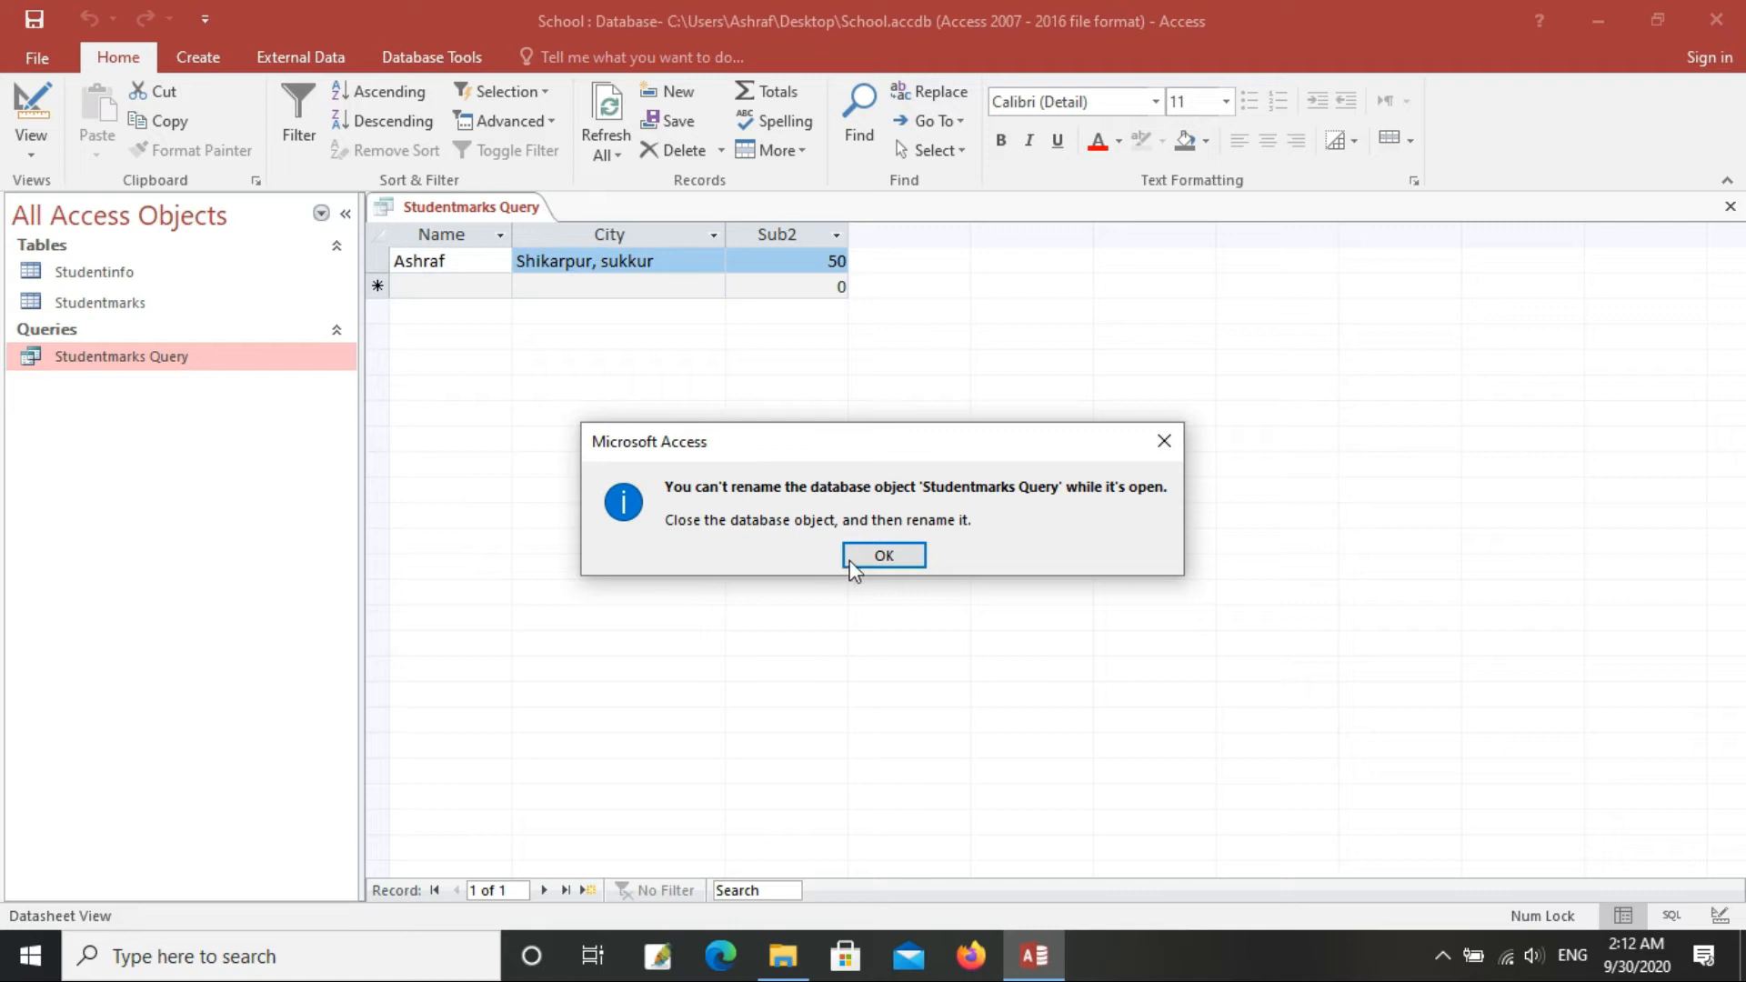
{"action": "left_click", "coordinate": [900, 556]}
Step: Close all open objects and start renaming Studentmarks Query, keeping its current name
{"action": "right_click", "coordinate": [525, 210]}
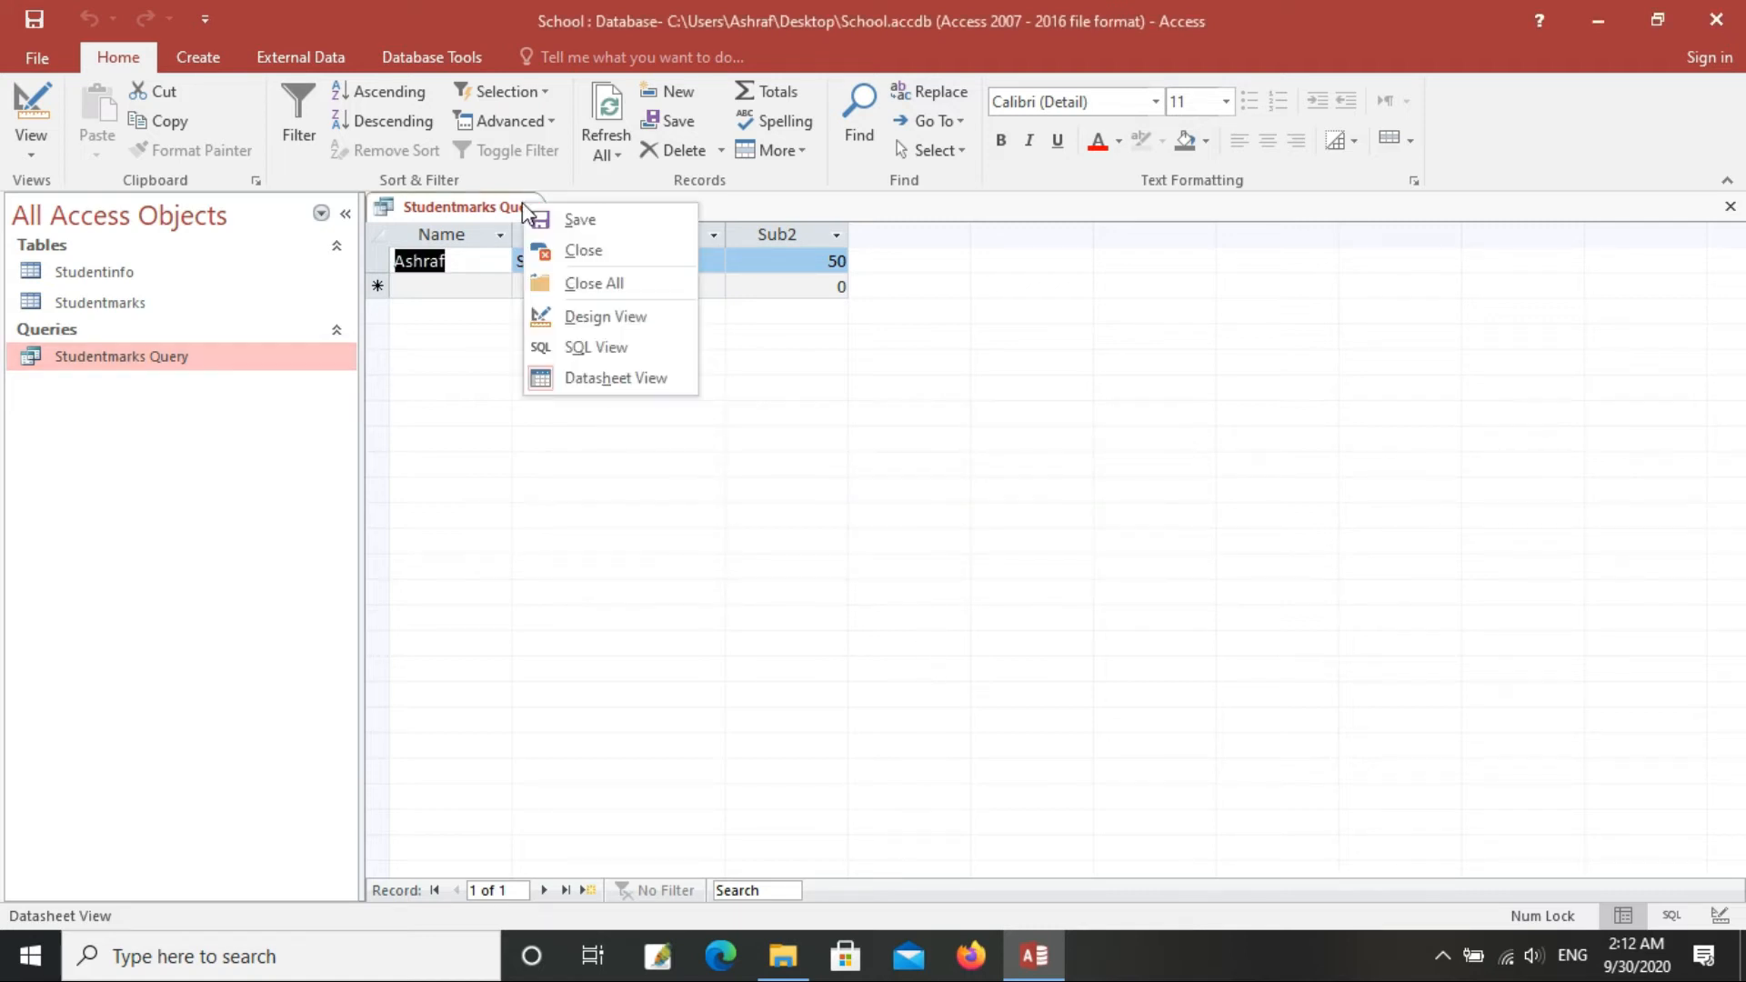
{"action": "left_click", "coordinate": [547, 284]}
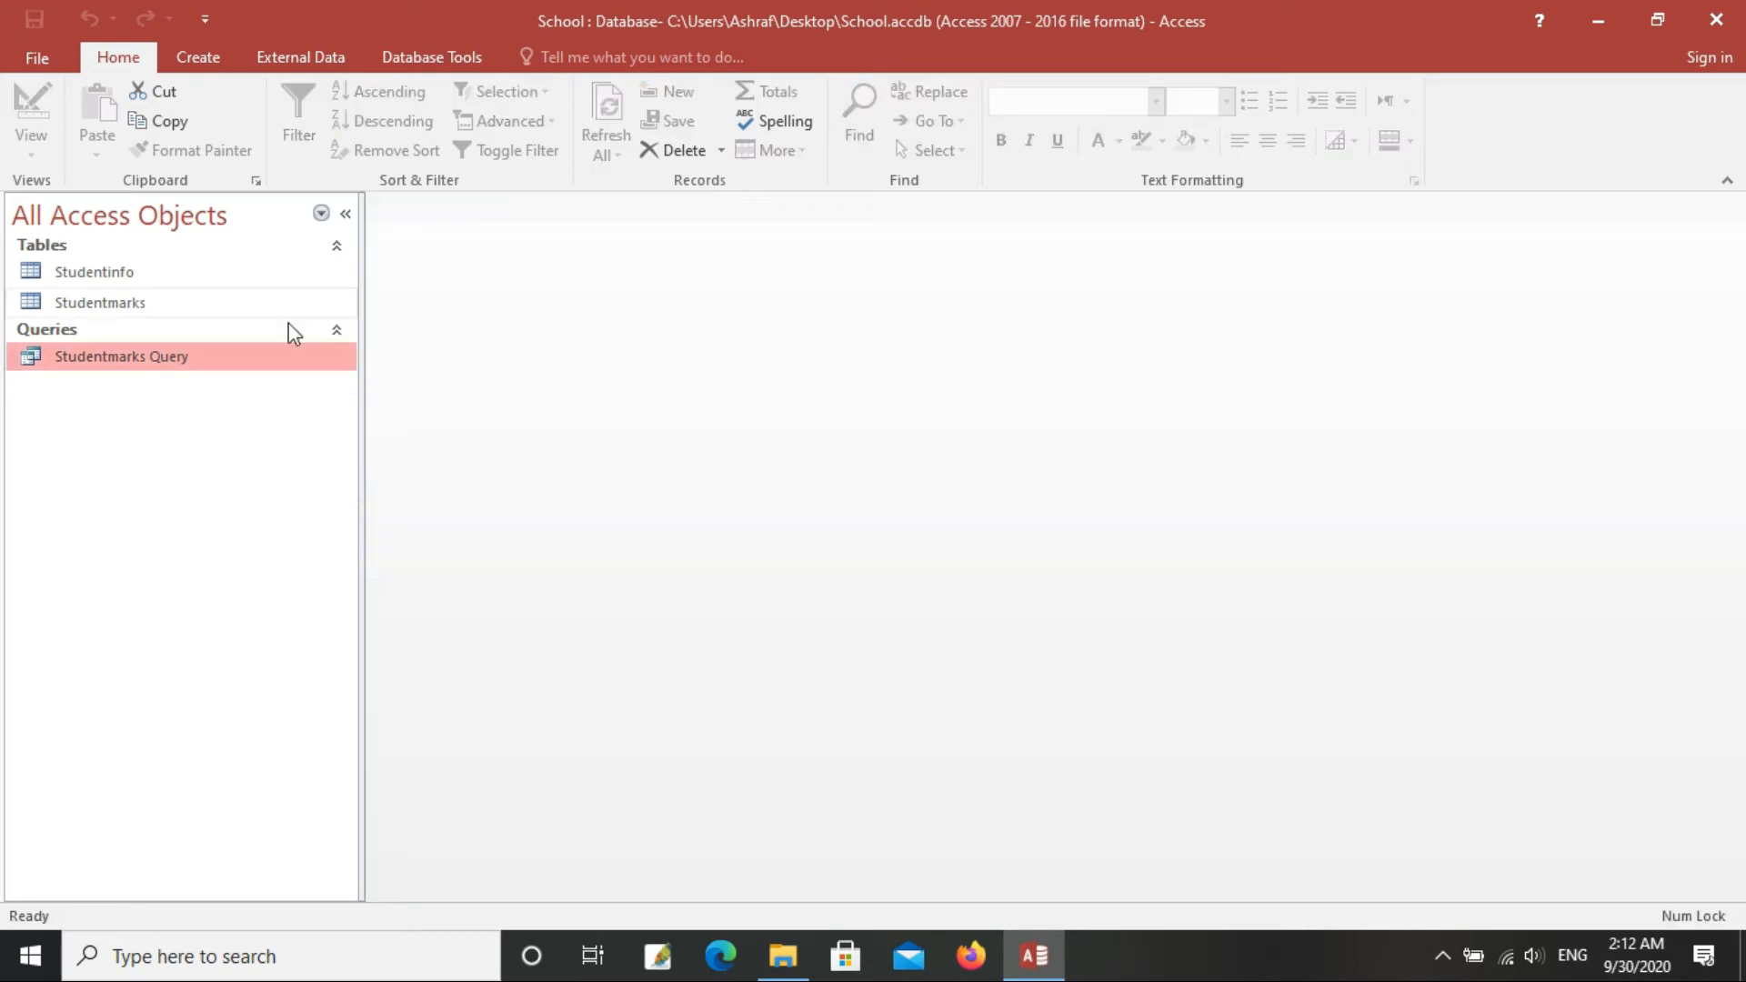
{"action": "right_click", "coordinate": [186, 356]}
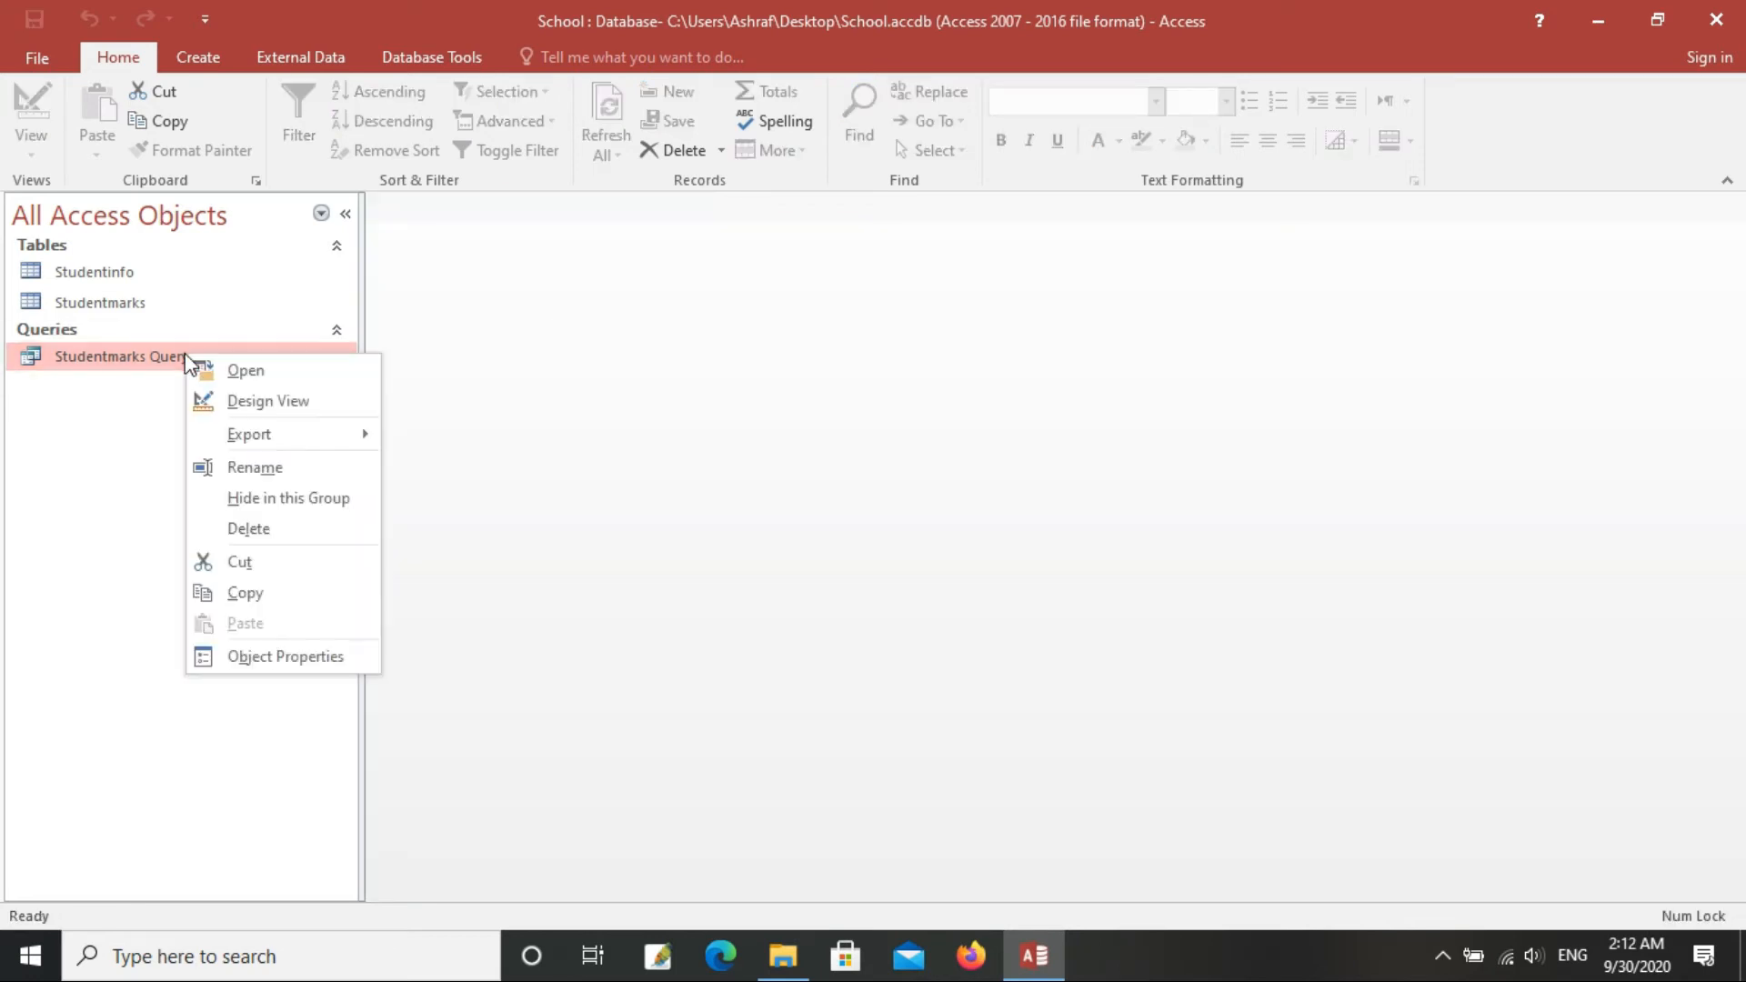
{"action": "left_click", "coordinate": [228, 468]}
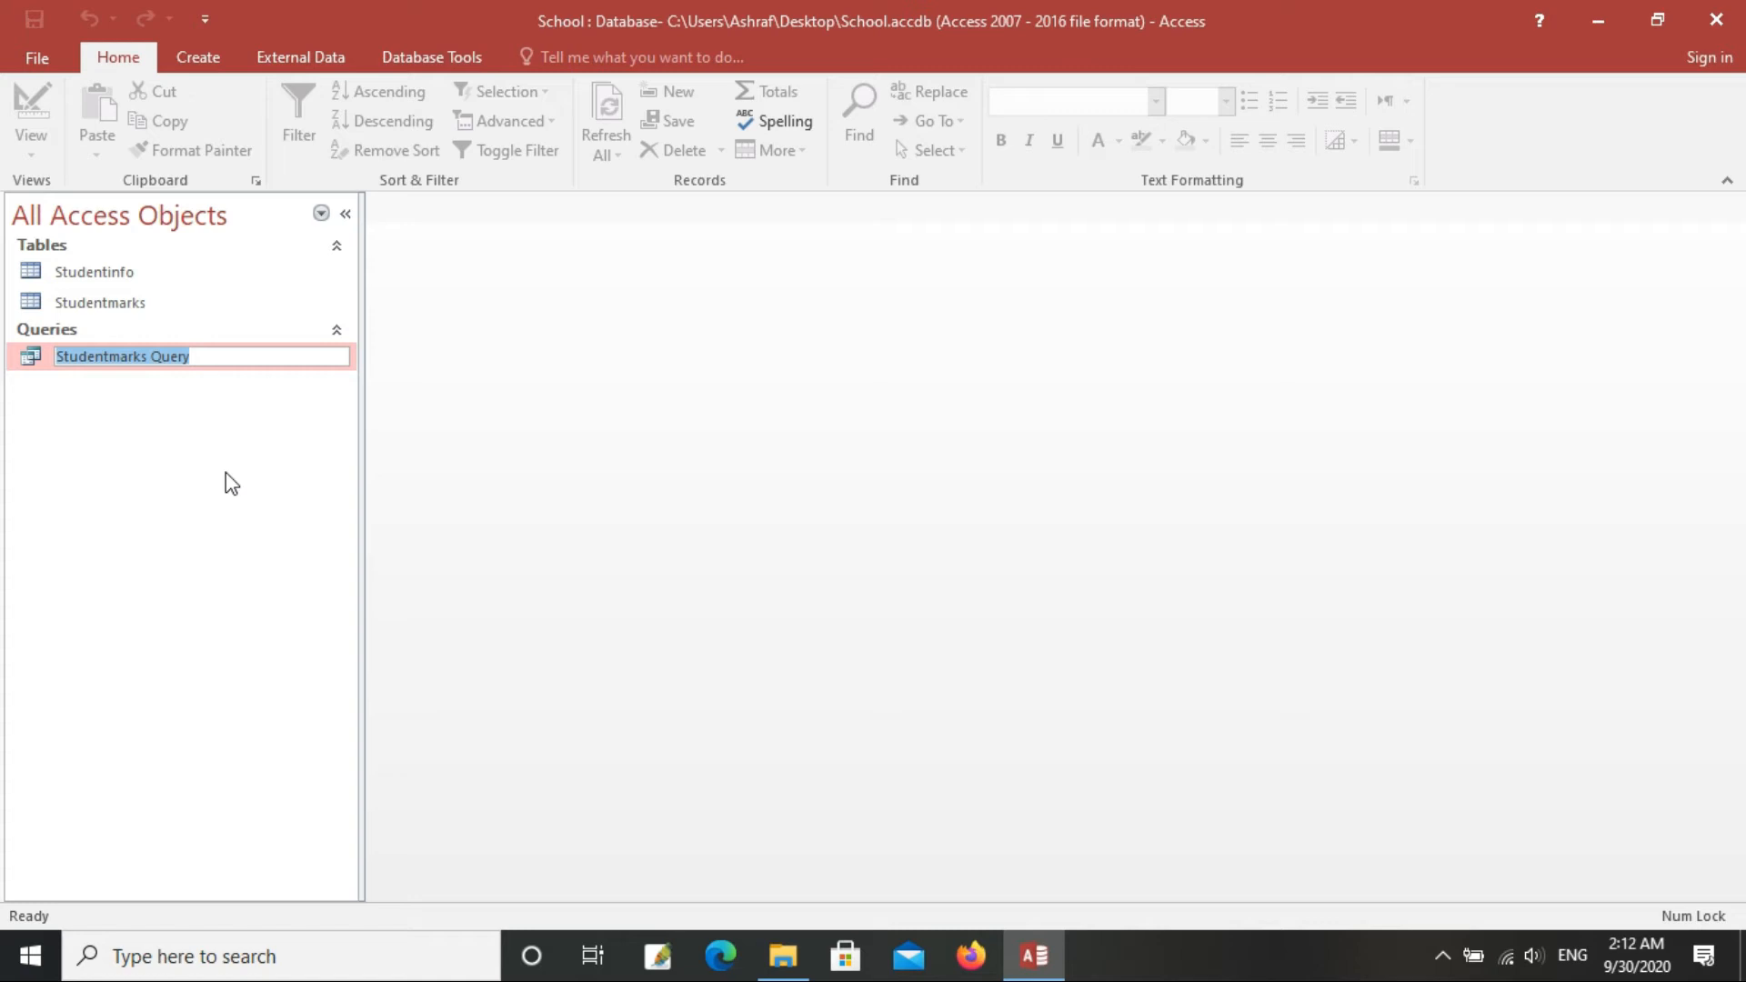
{"action": "key", "text": "Return"}
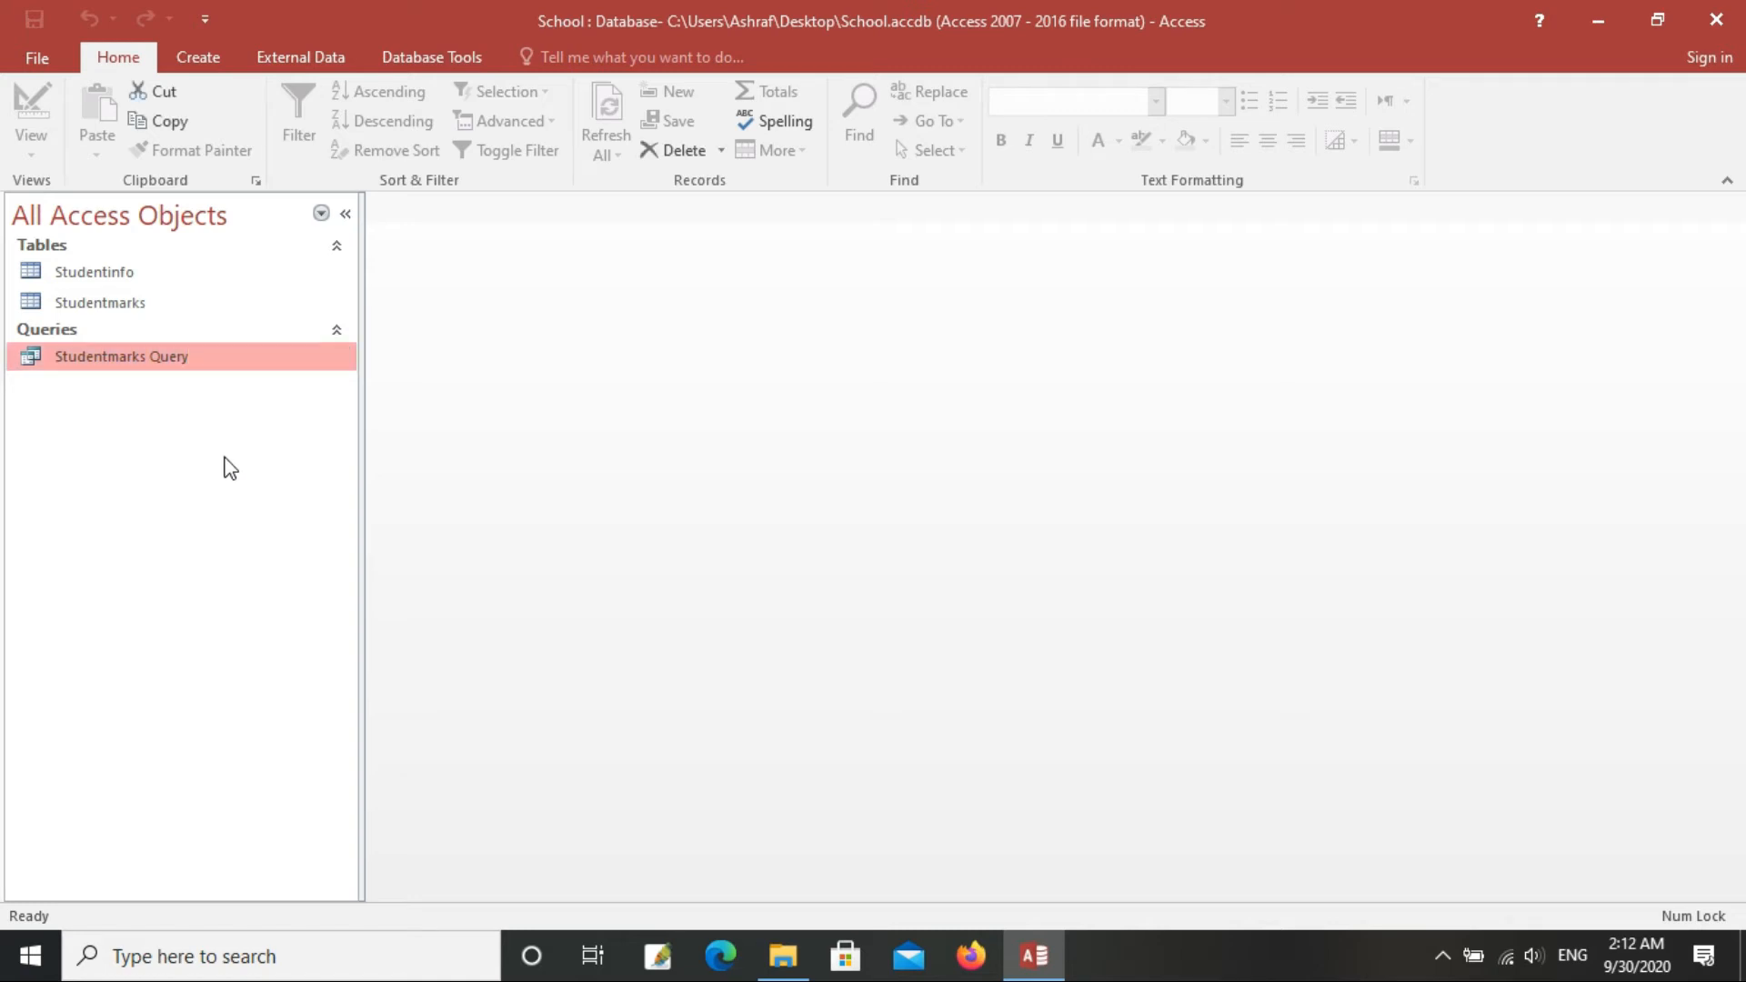
Step: Open Studentmarks Query in Design view
{"action": "right_click", "coordinate": [166, 366]}
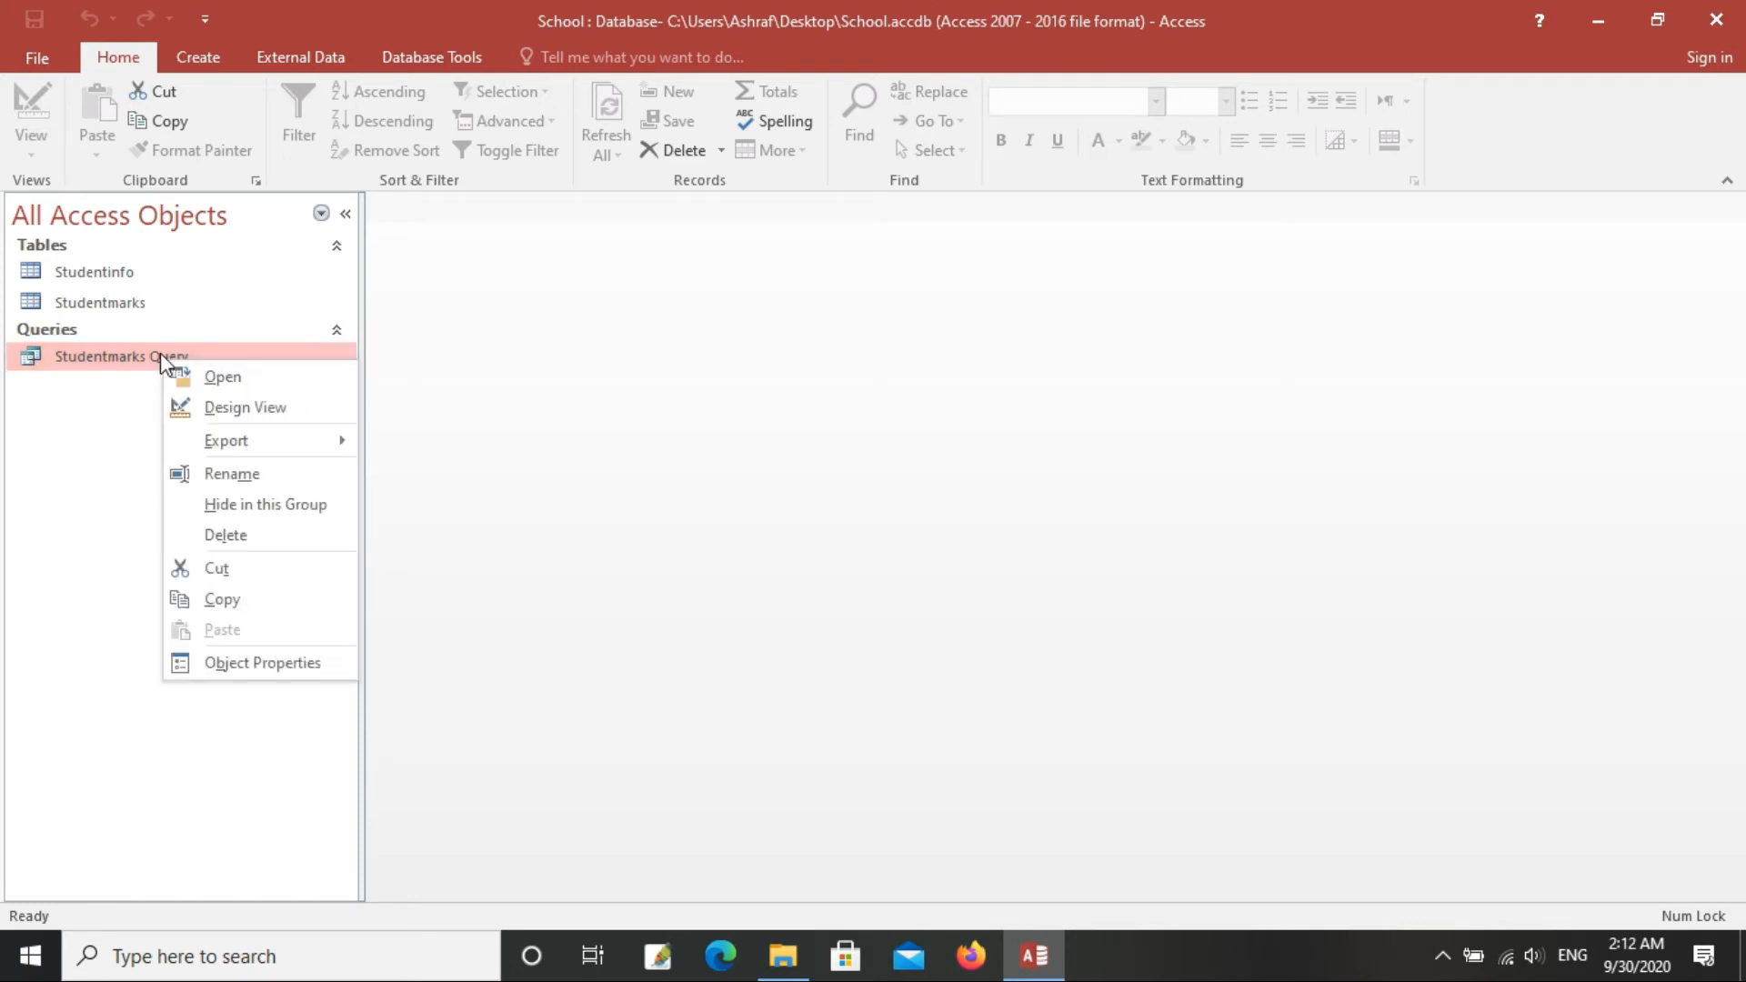
{"action": "left_click", "coordinate": [221, 417]}
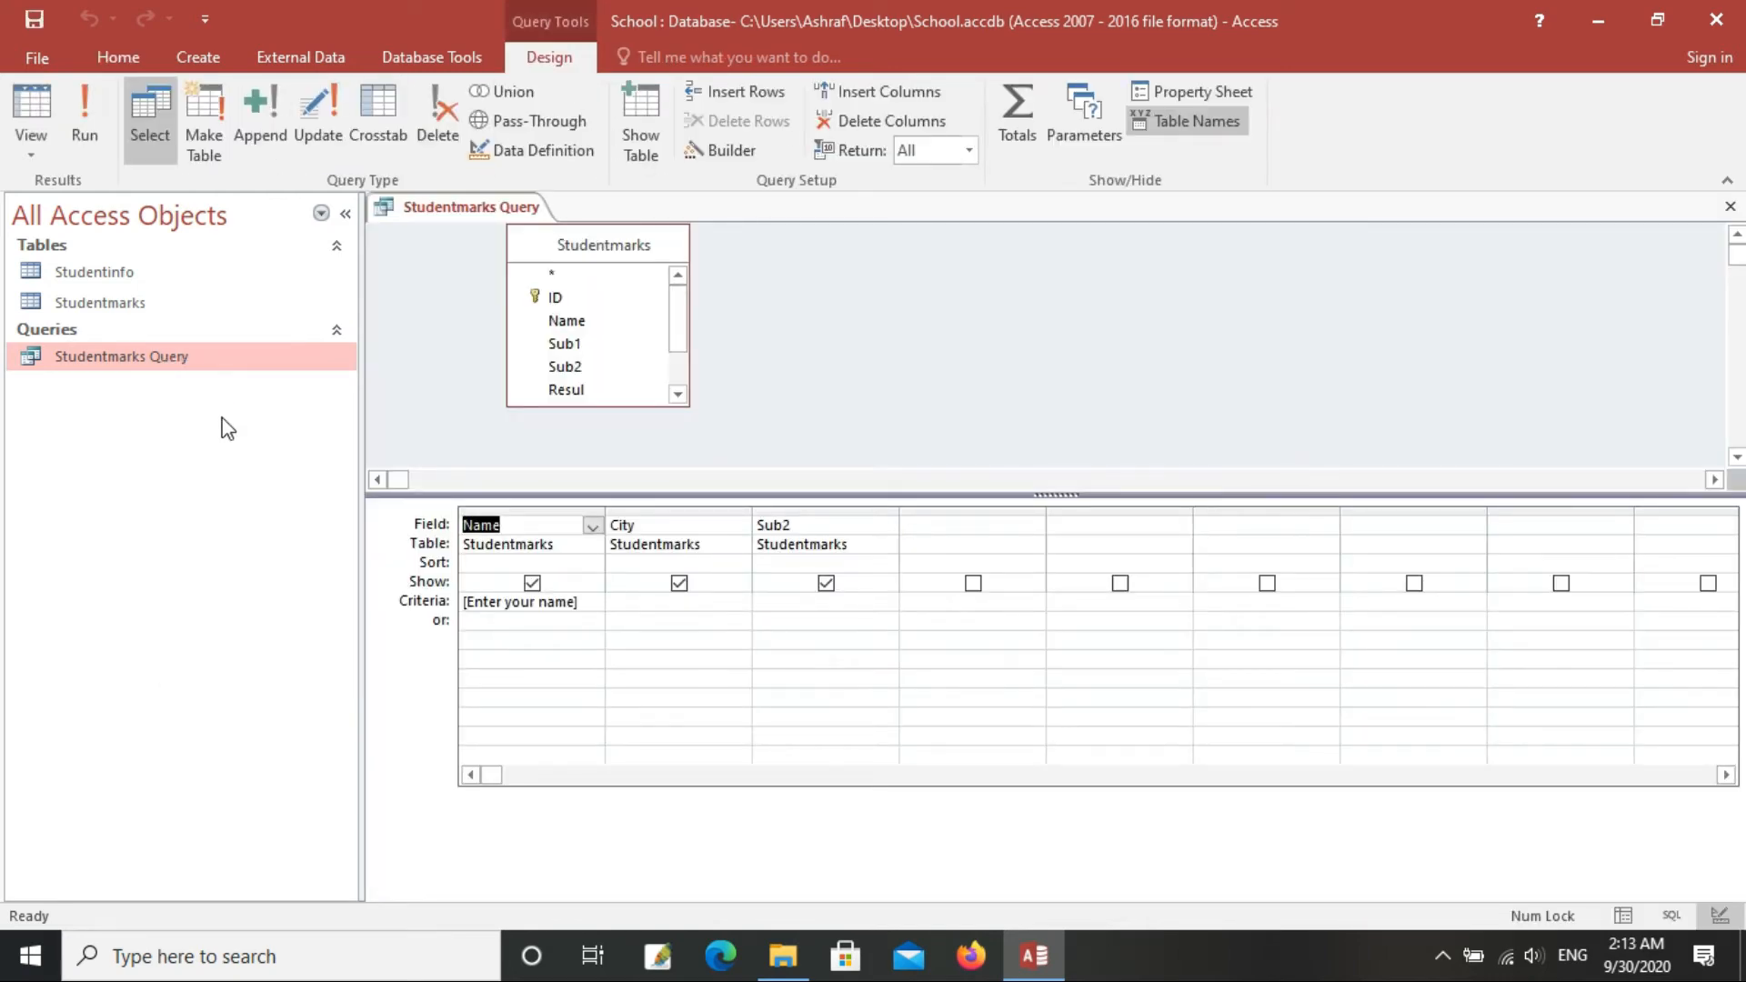
Step: Add the Sub2 field to the fourth column of the query design grid
{"action": "left_click", "coordinate": [812, 531]}
{"action": "left_click", "coordinate": [963, 527]}
{"action": "left_click", "coordinate": [1038, 534]}
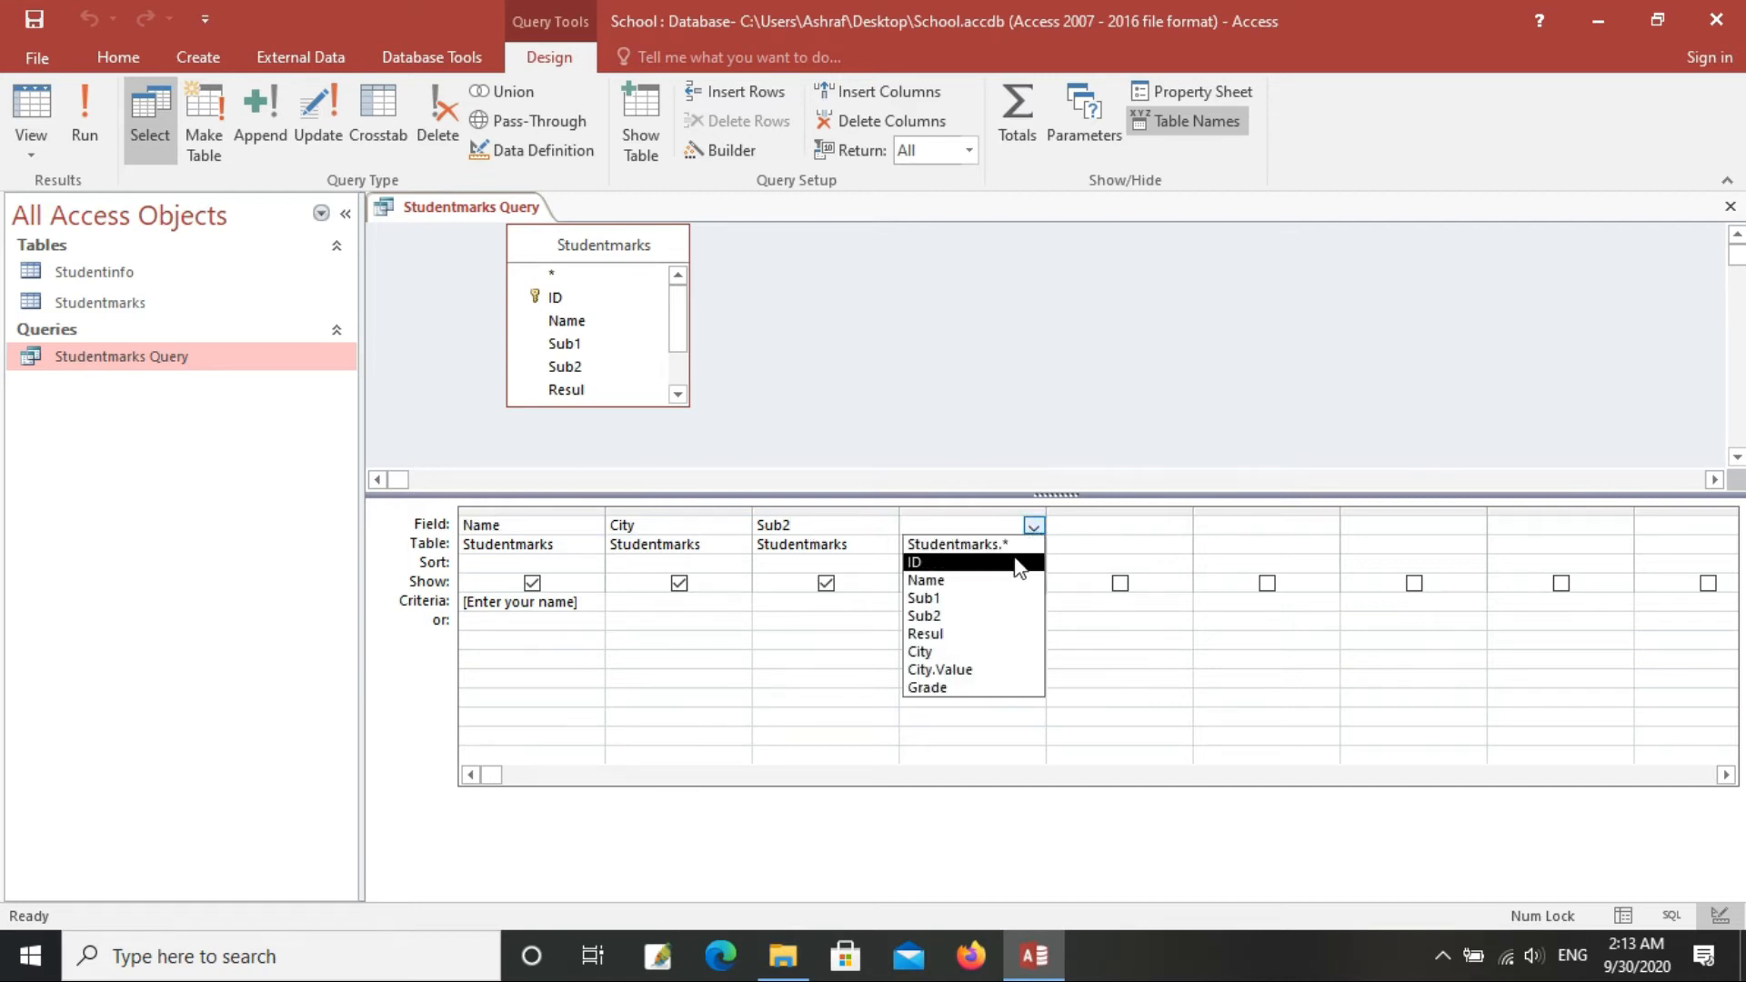
{"action": "left_click", "coordinate": [976, 621]}
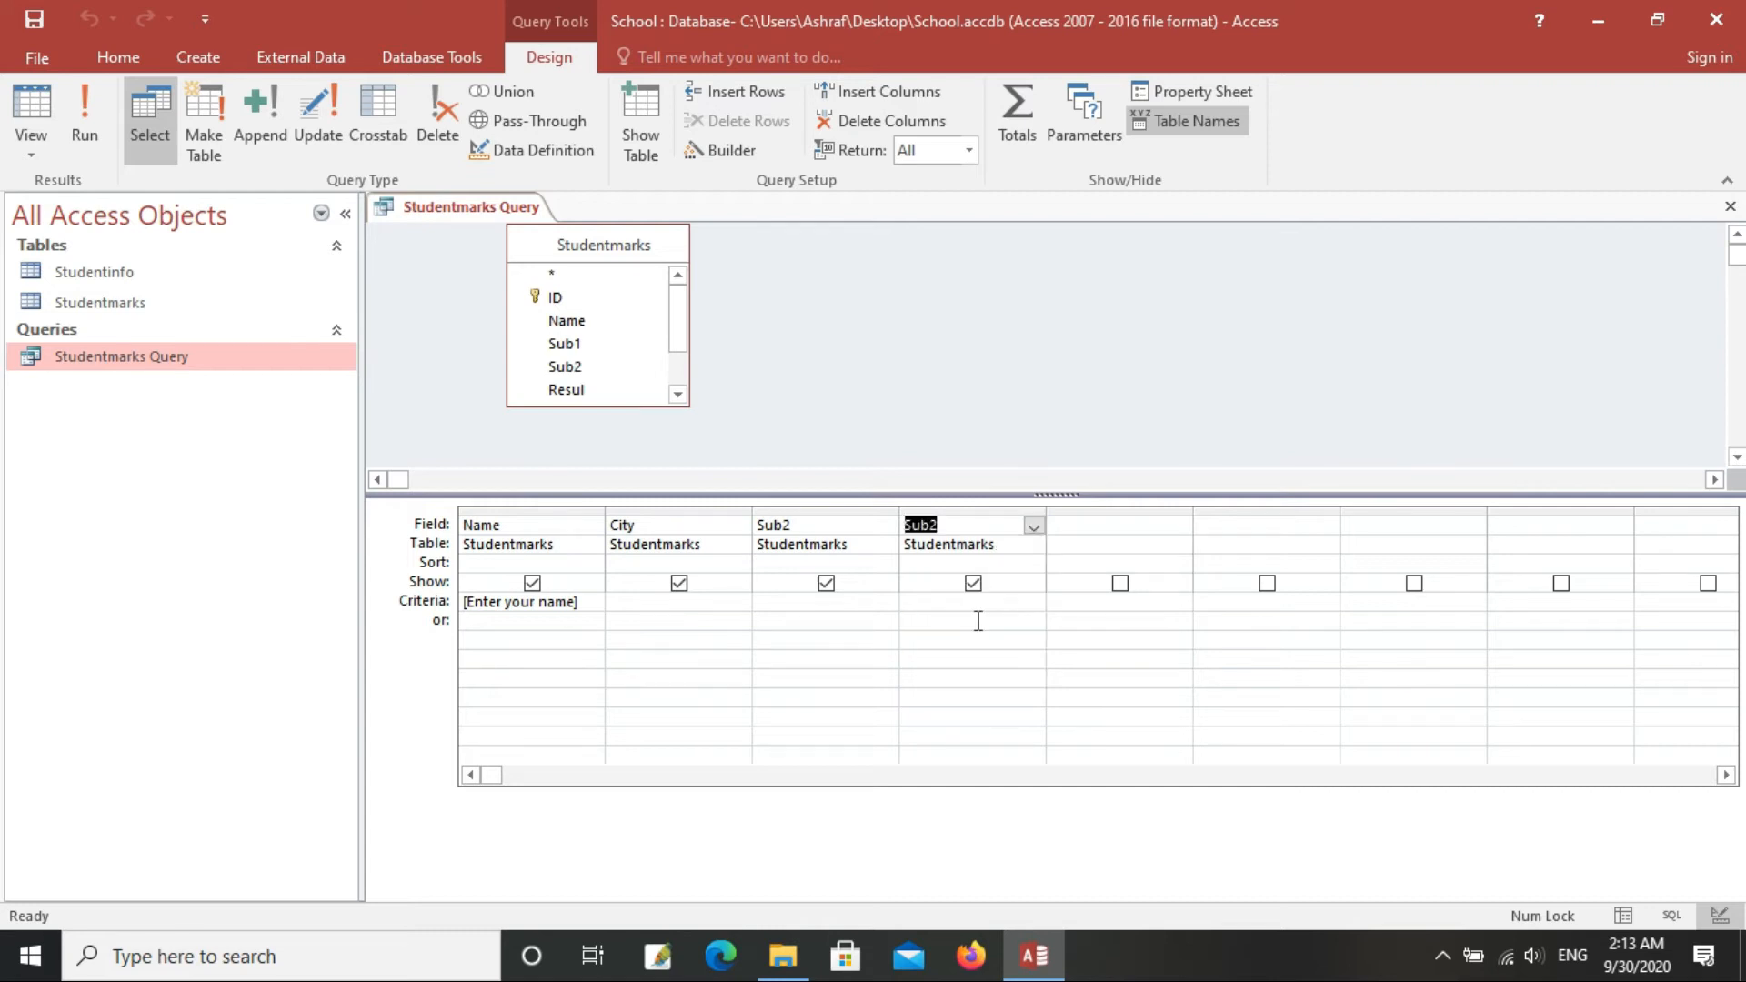
Step: Change the field in the third column of the query grid to Sub1
{"action": "left_click", "coordinate": [845, 522]}
{"action": "left_click", "coordinate": [887, 525]}
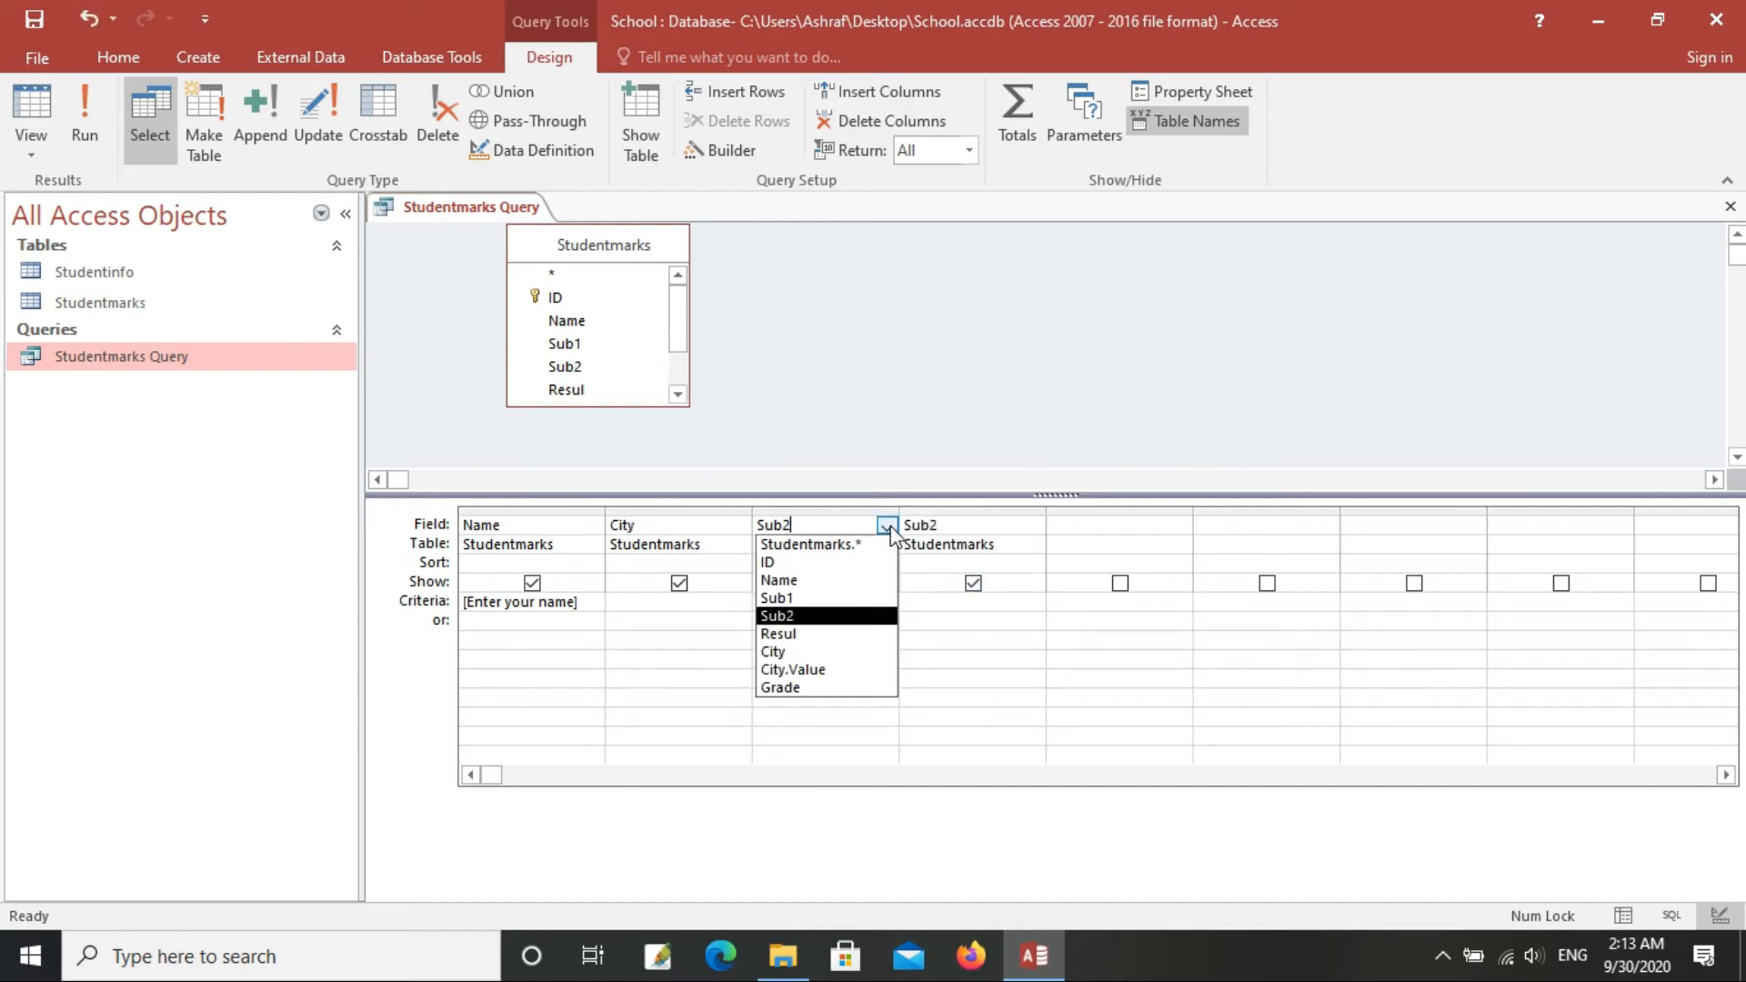
{"action": "left_click", "coordinate": [845, 600]}
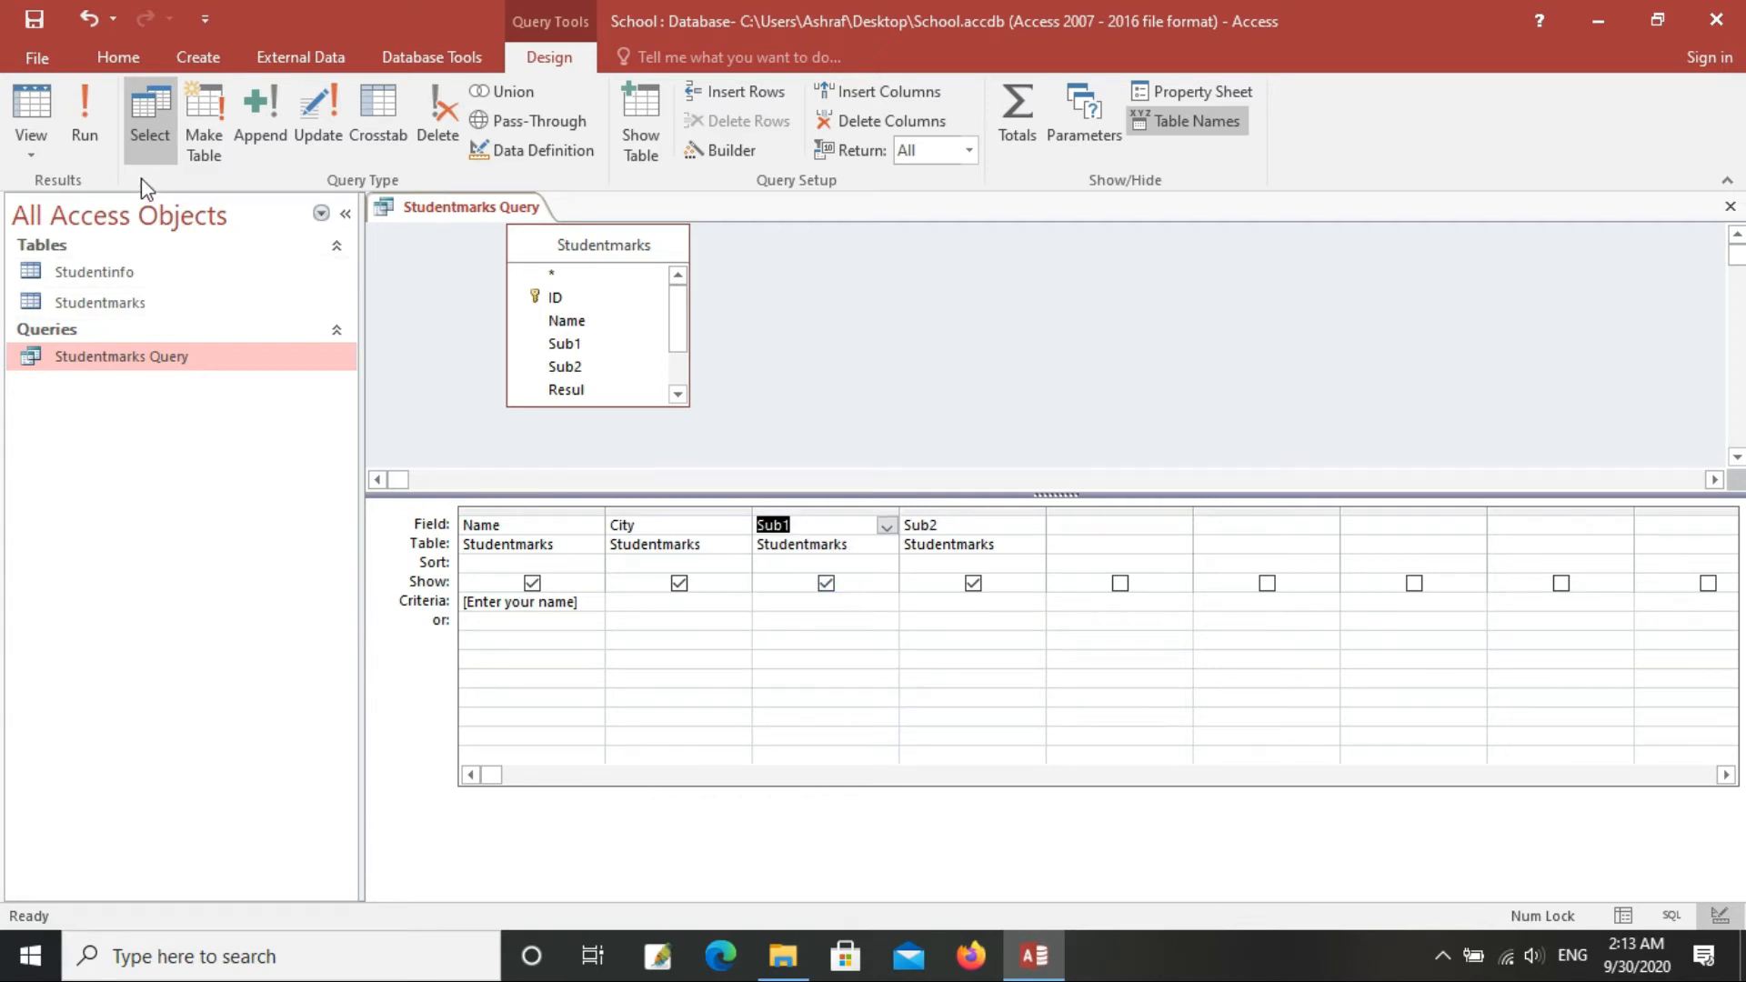
Step: Run the query with the student's first name as the parameter and return Studentmarks Query to Design view
{"action": "left_click", "coordinate": [70, 125]}
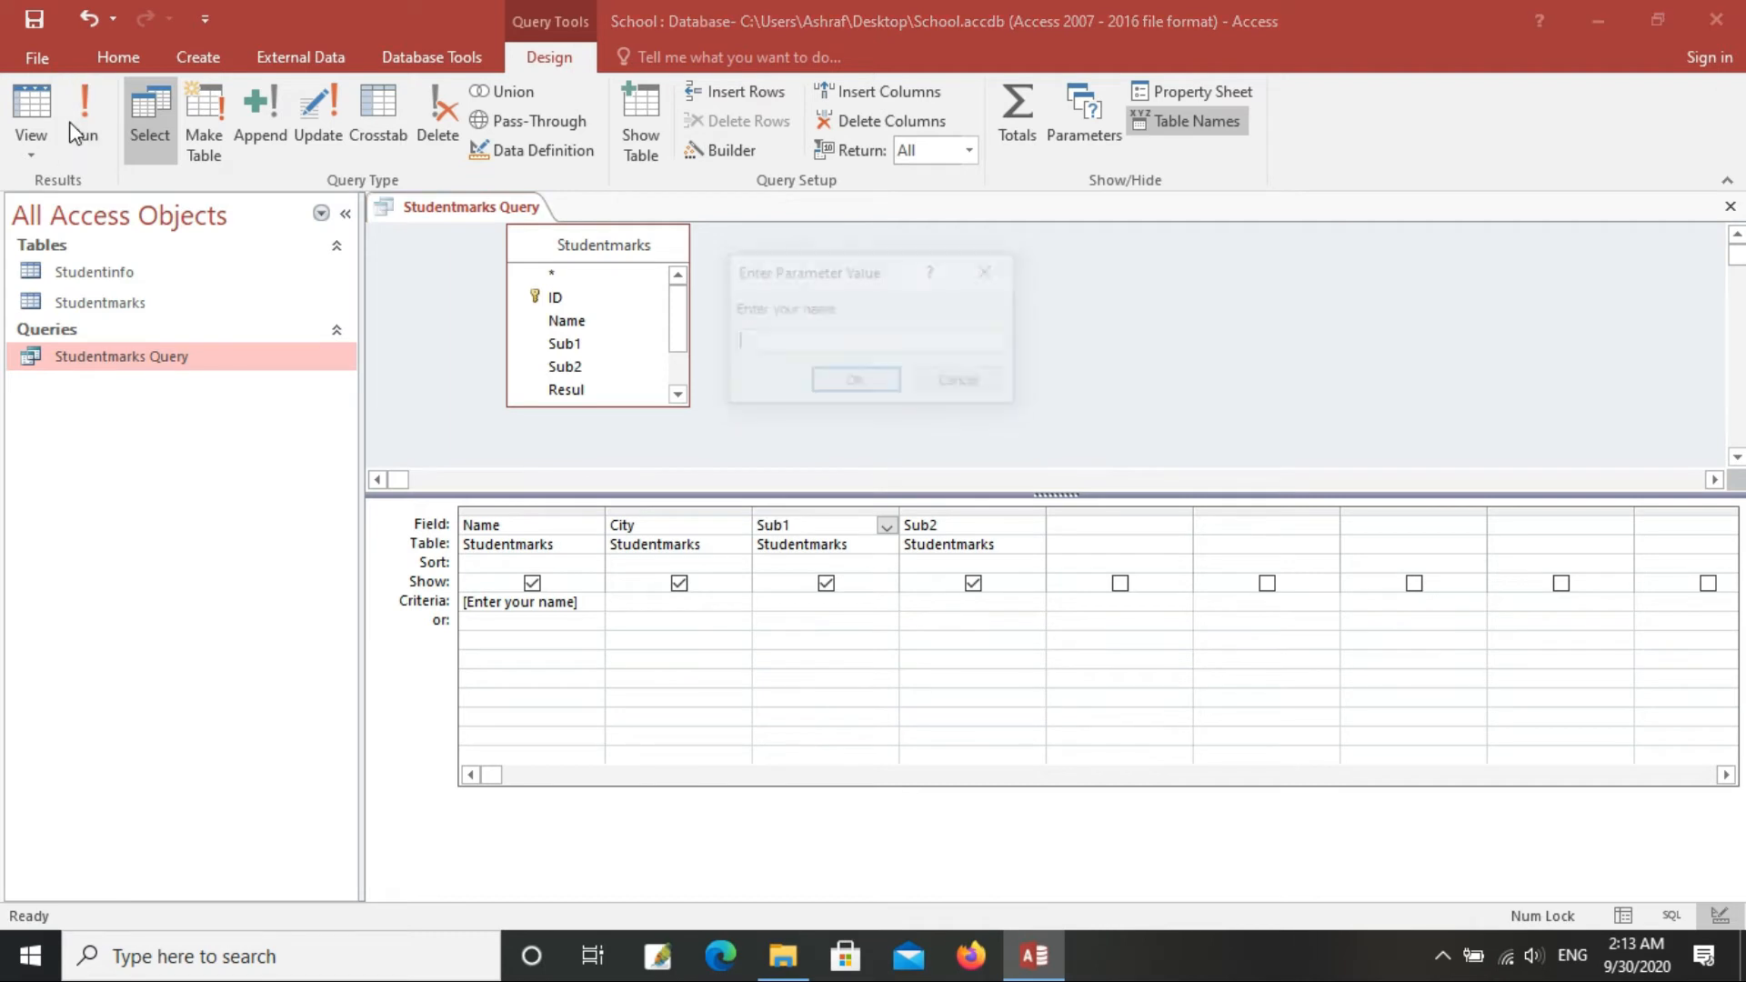
{"action": "type", "text": "Ashraf"}
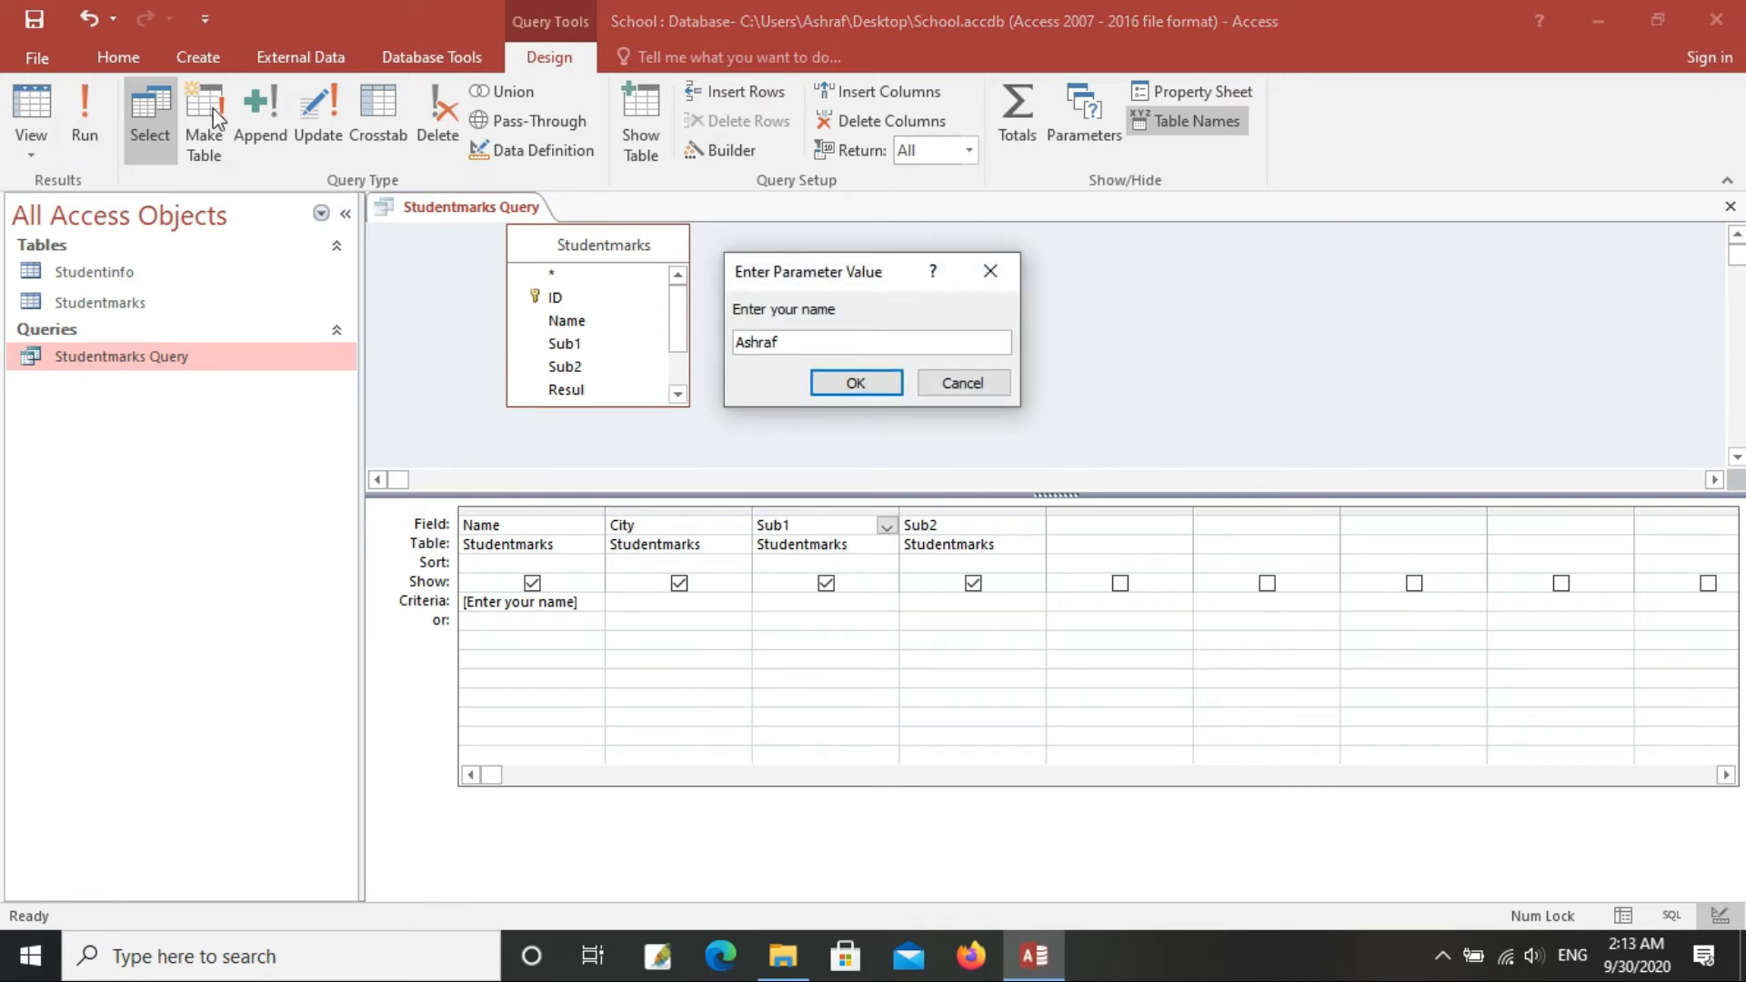
{"action": "left_click", "coordinate": [847, 385]}
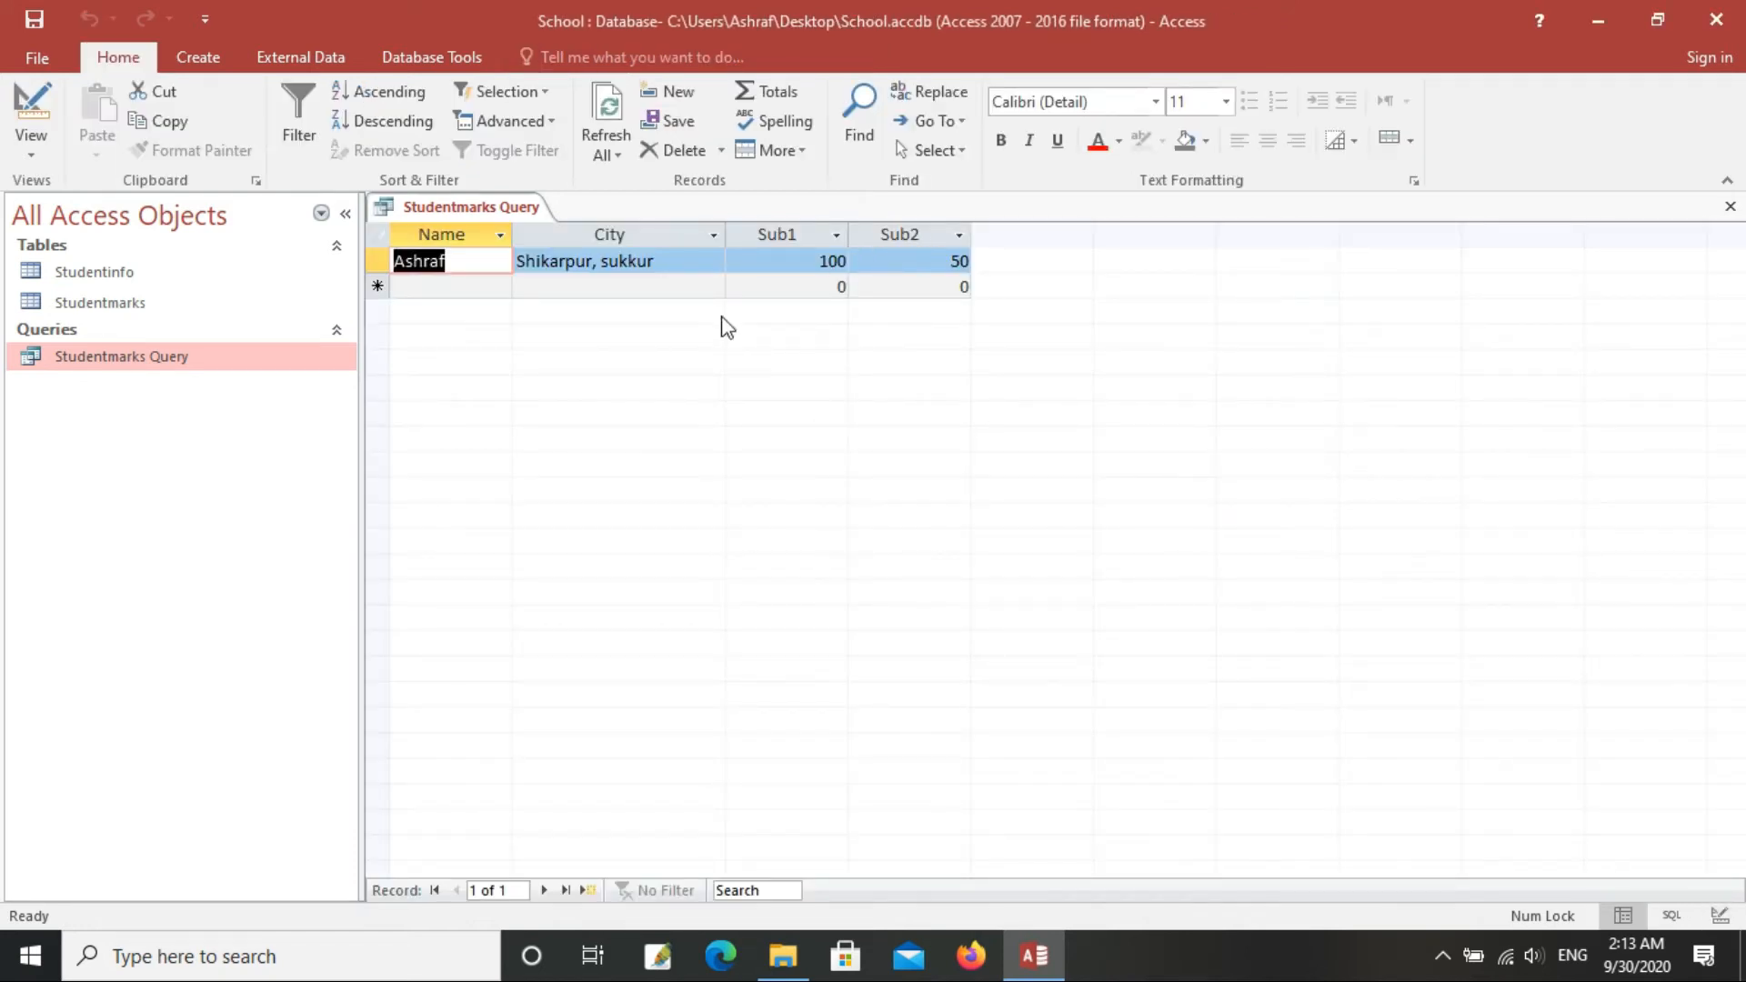
{"action": "right_click", "coordinate": [207, 365]}
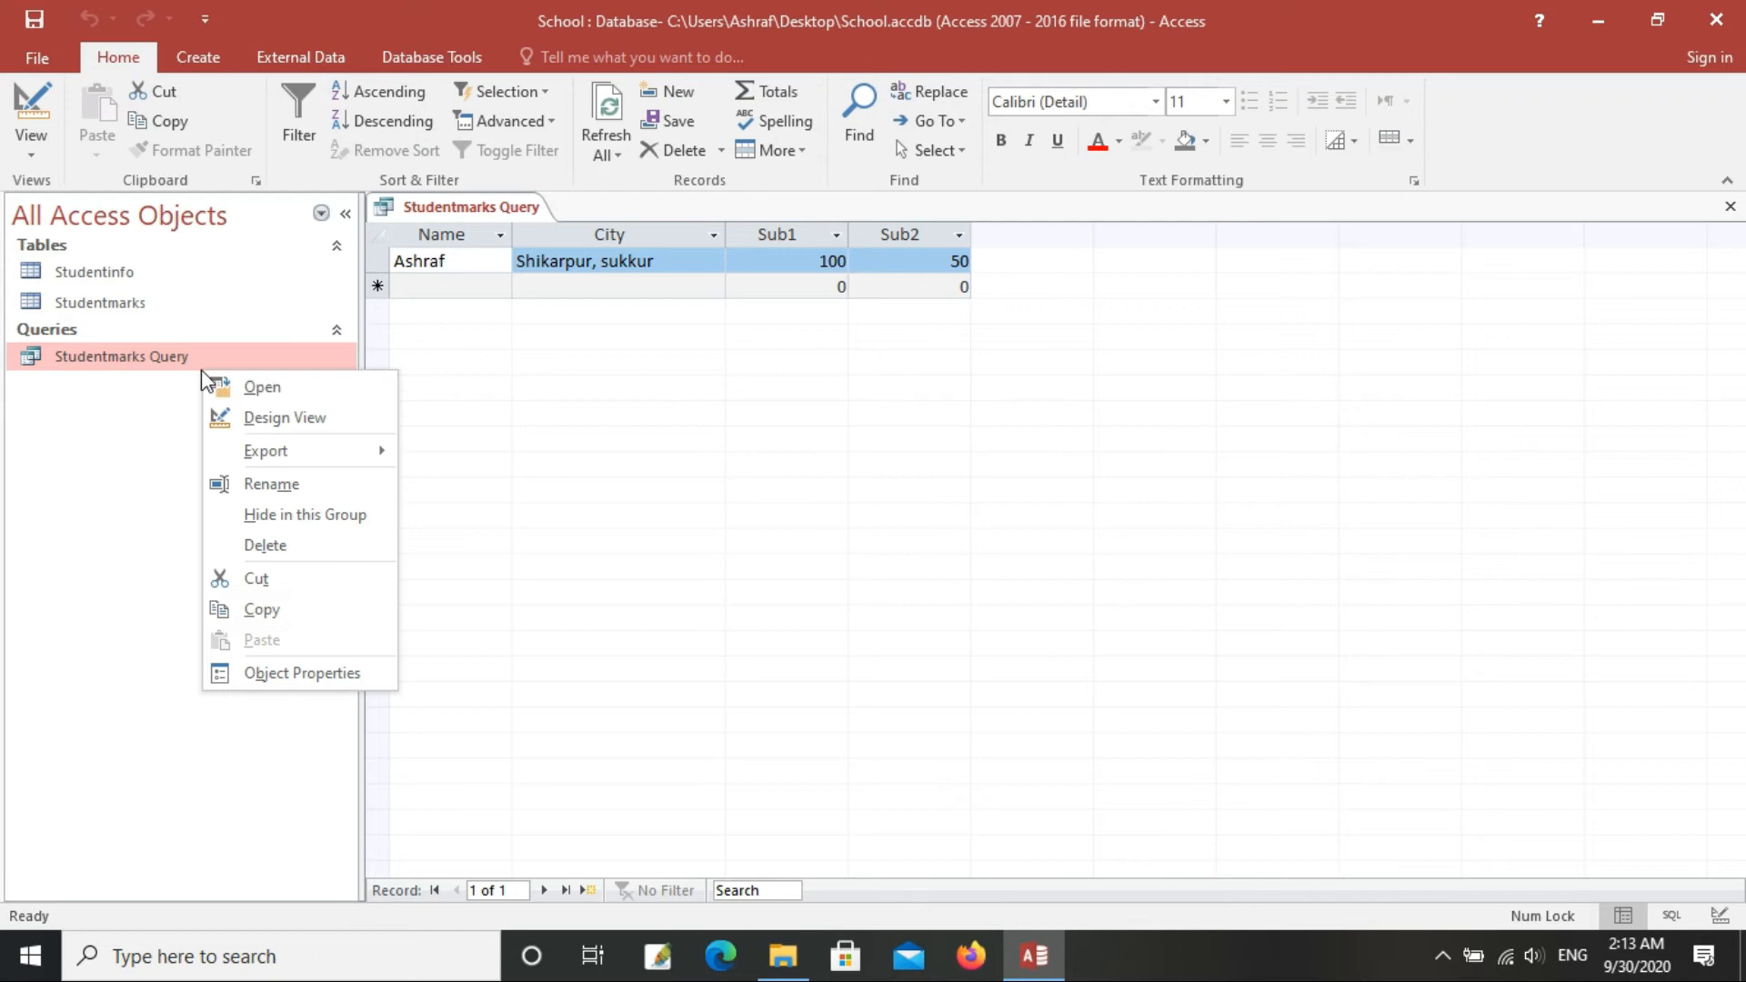
{"action": "left_click", "coordinate": [255, 422]}
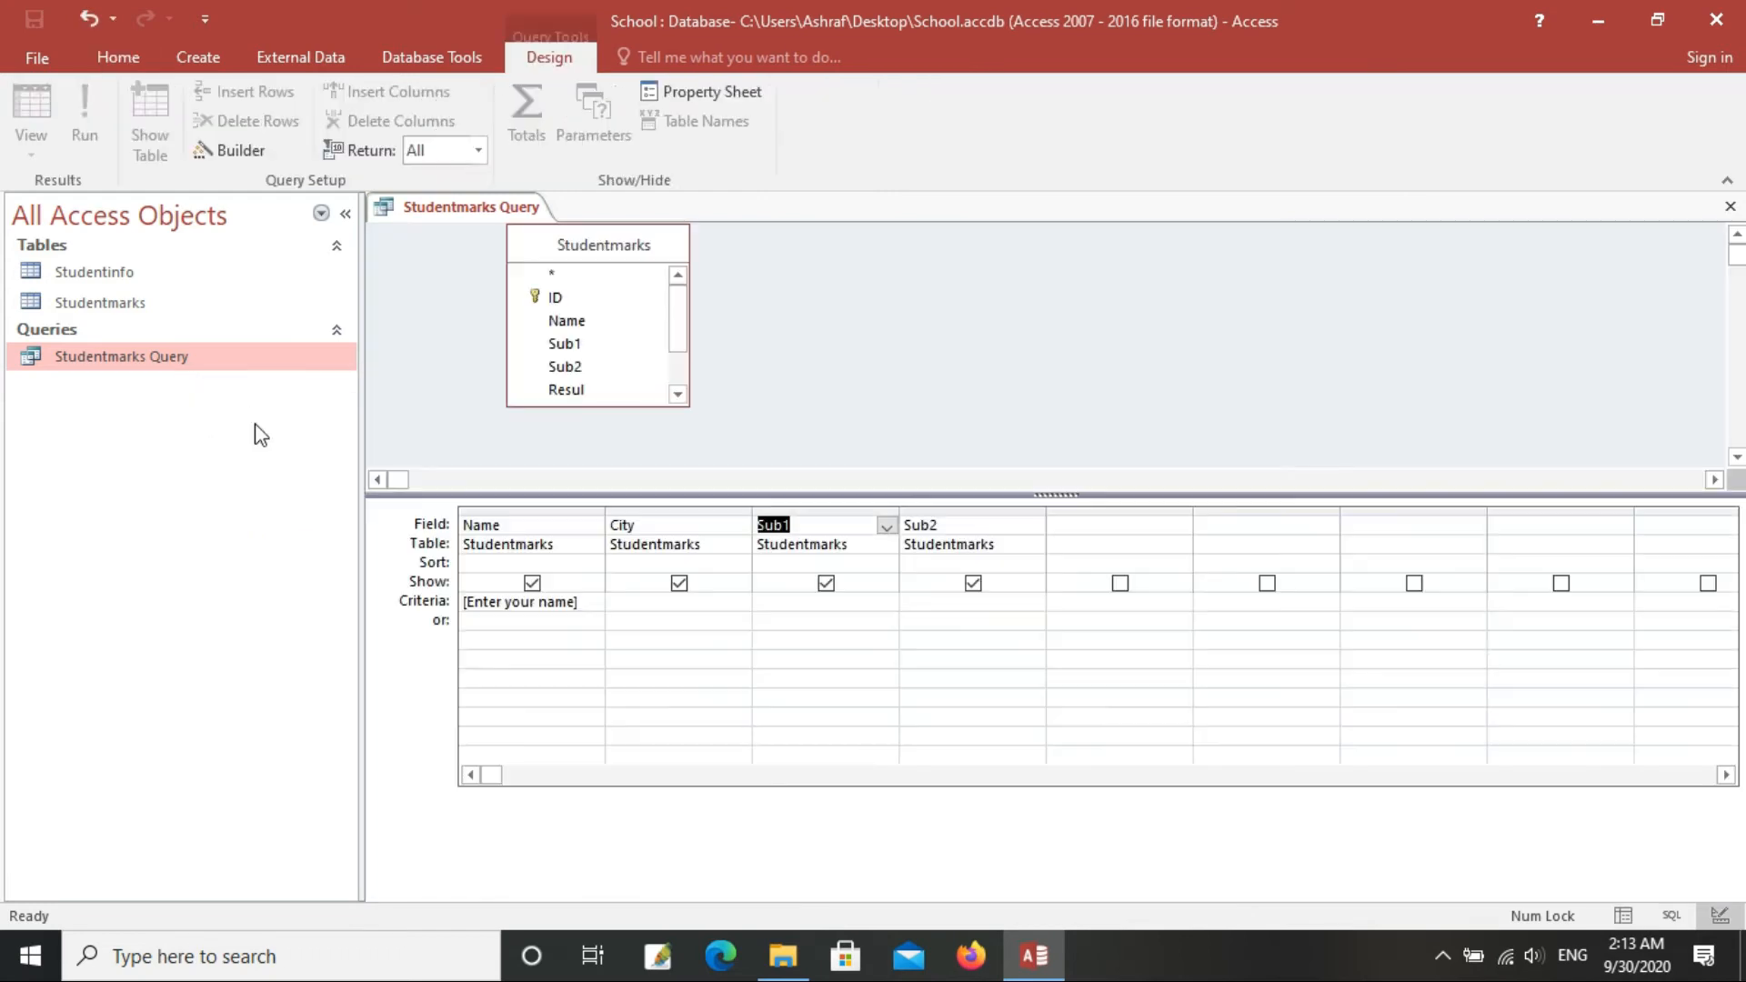
Step: Turn on the Totals row in the query design grid from the empty fifth column
{"action": "left_click", "coordinate": [1133, 523]}
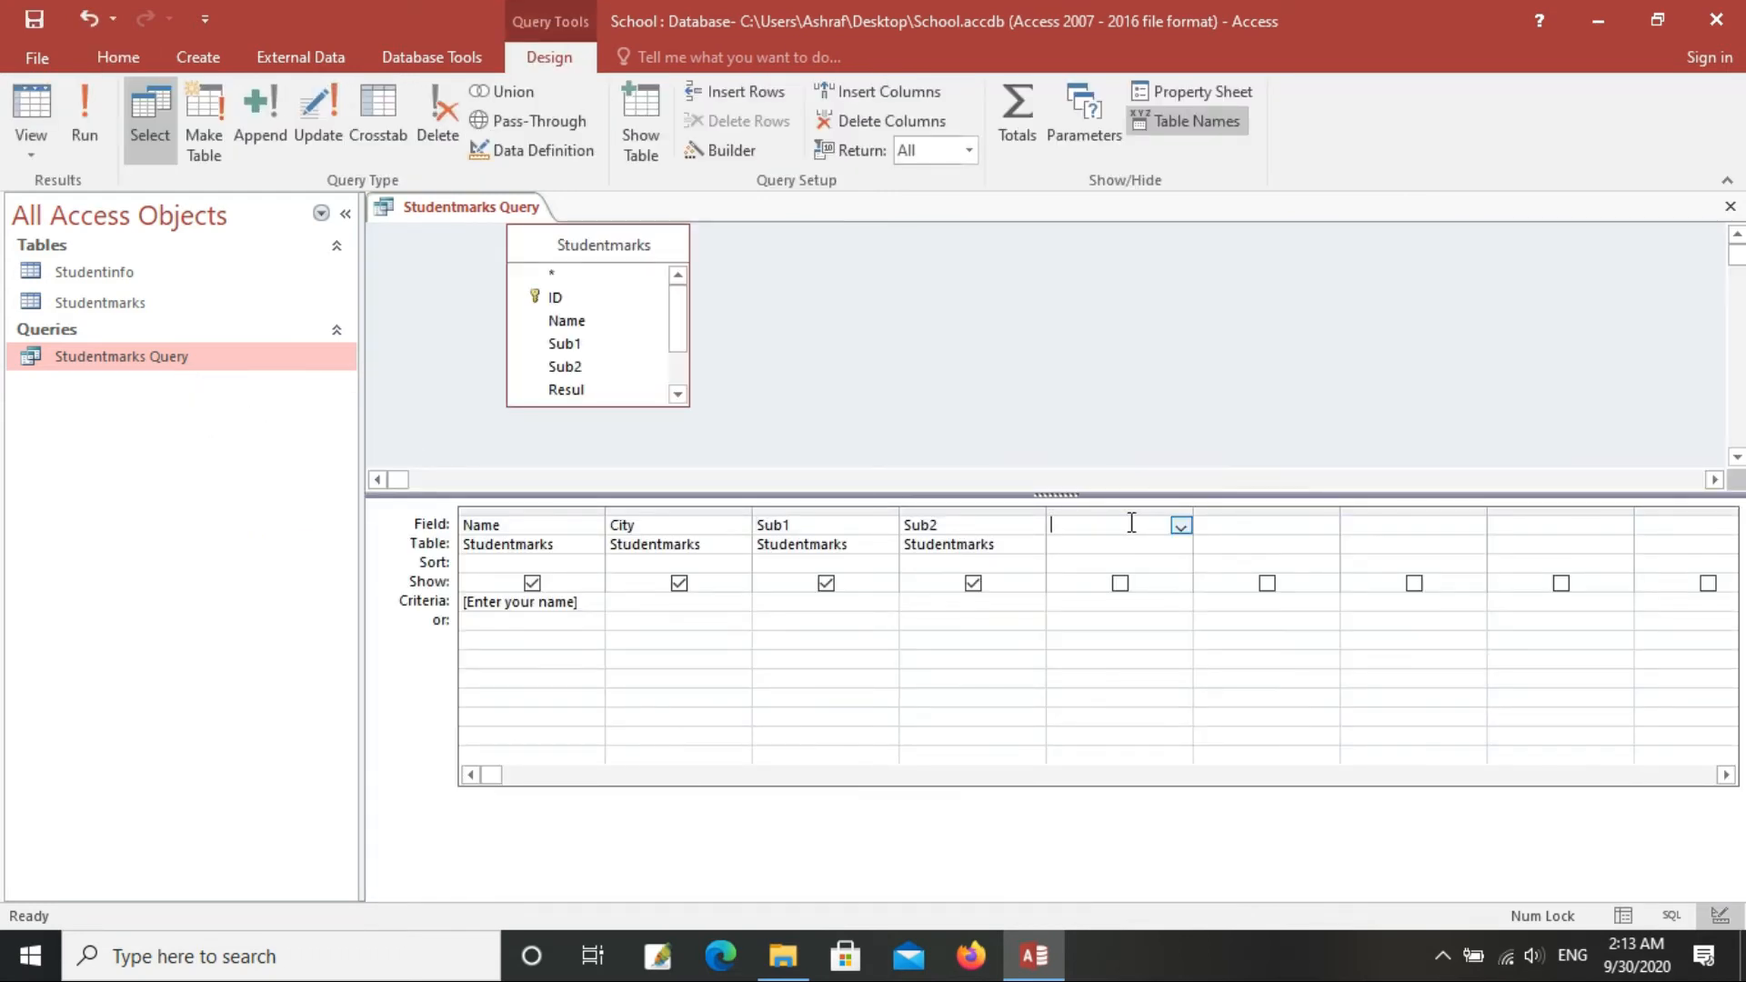
{"action": "left_click", "coordinate": [1182, 527]}
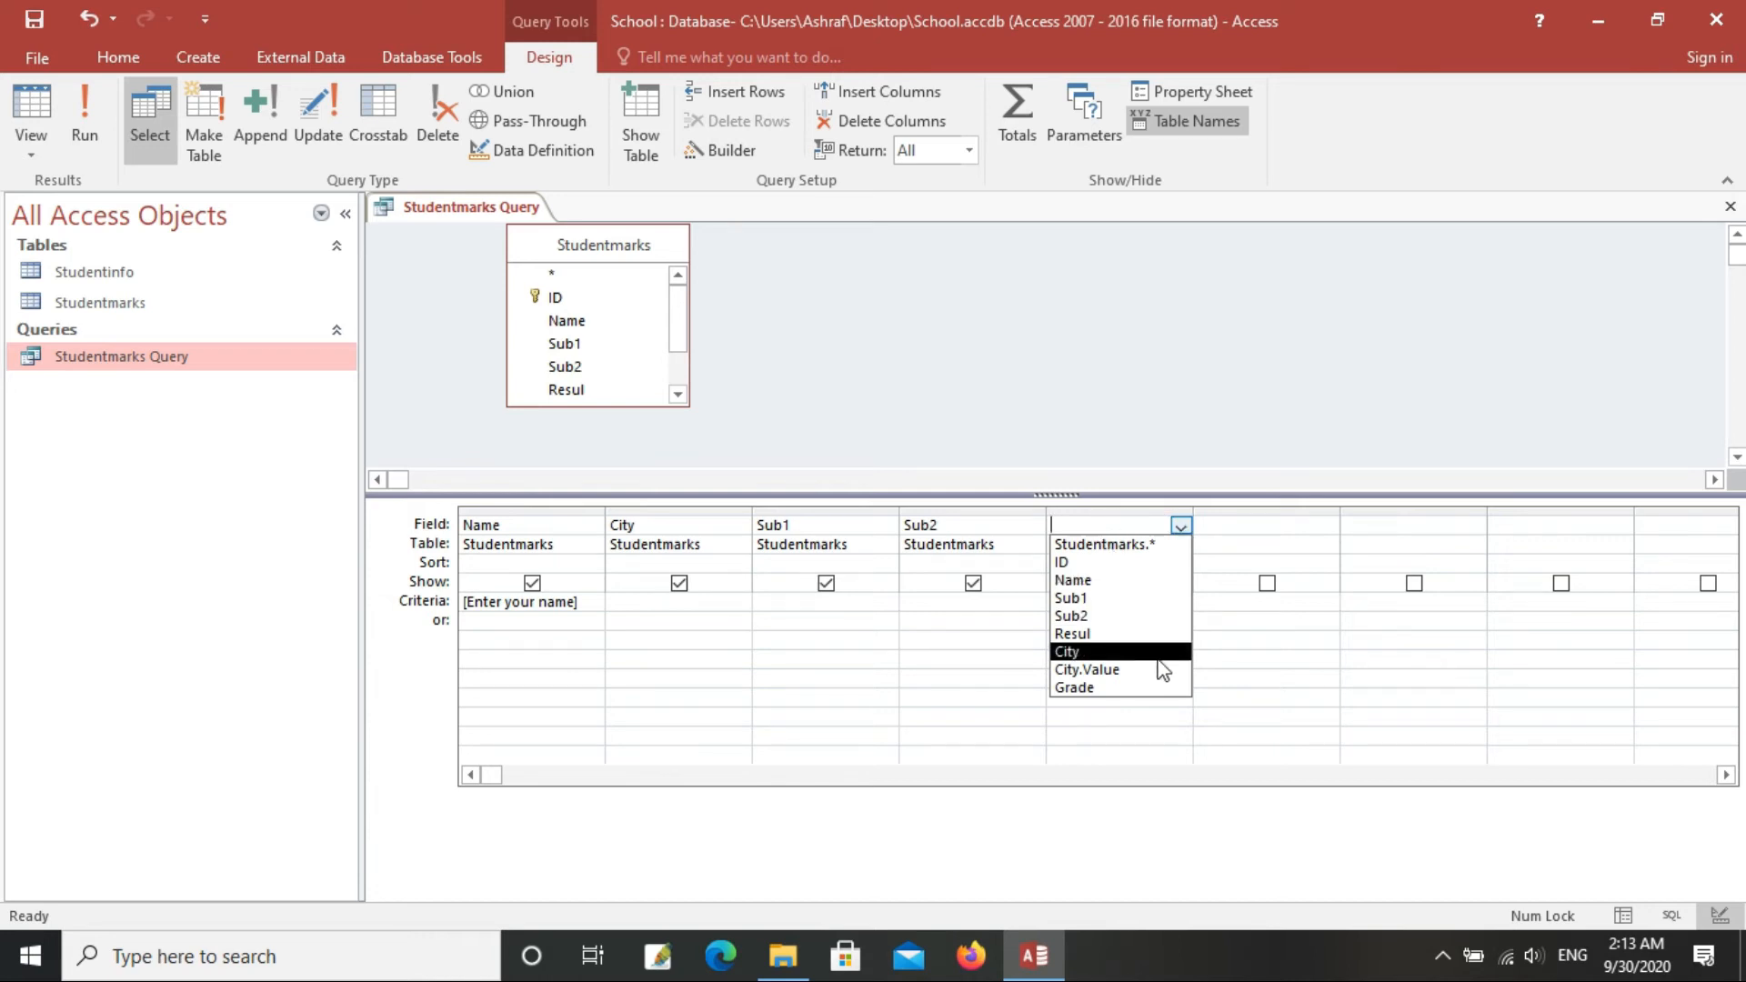
{"action": "right_click", "coordinate": [1101, 531]}
{"action": "left_click", "coordinate": [1032, 866]}
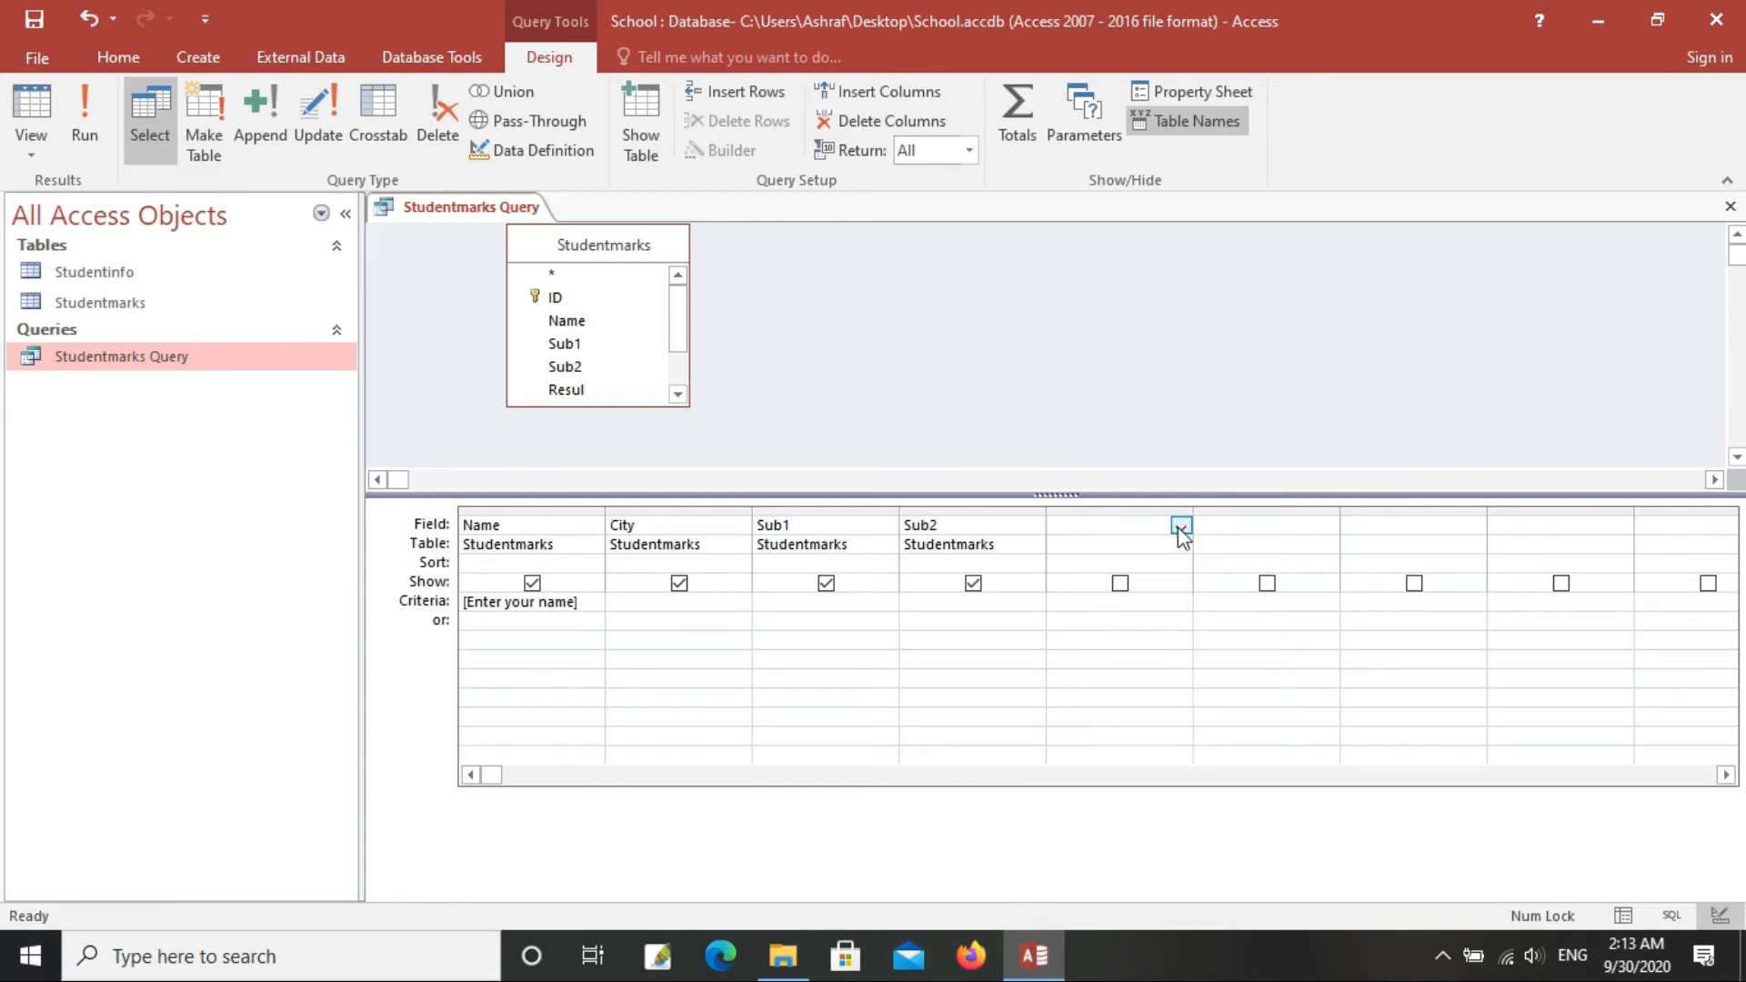
{"action": "left_click", "coordinate": [1092, 531]}
{"action": "right_click", "coordinate": [1092, 531]}
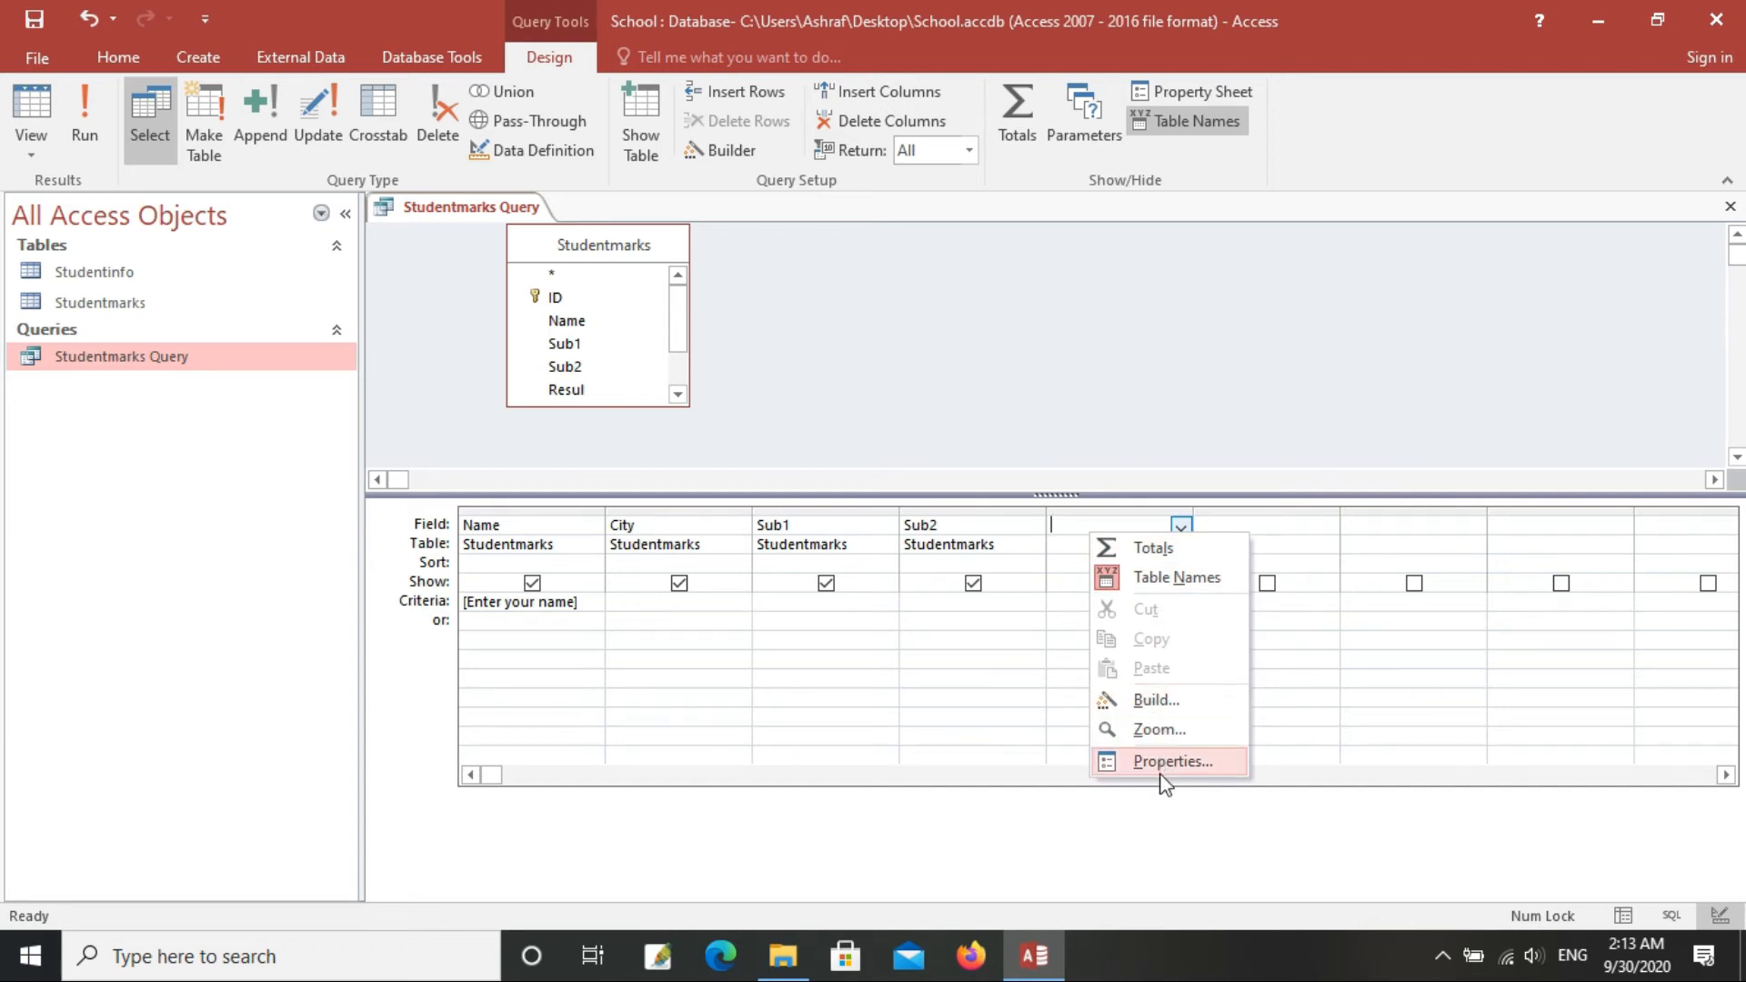
{"action": "left_click", "coordinate": [1139, 548]}
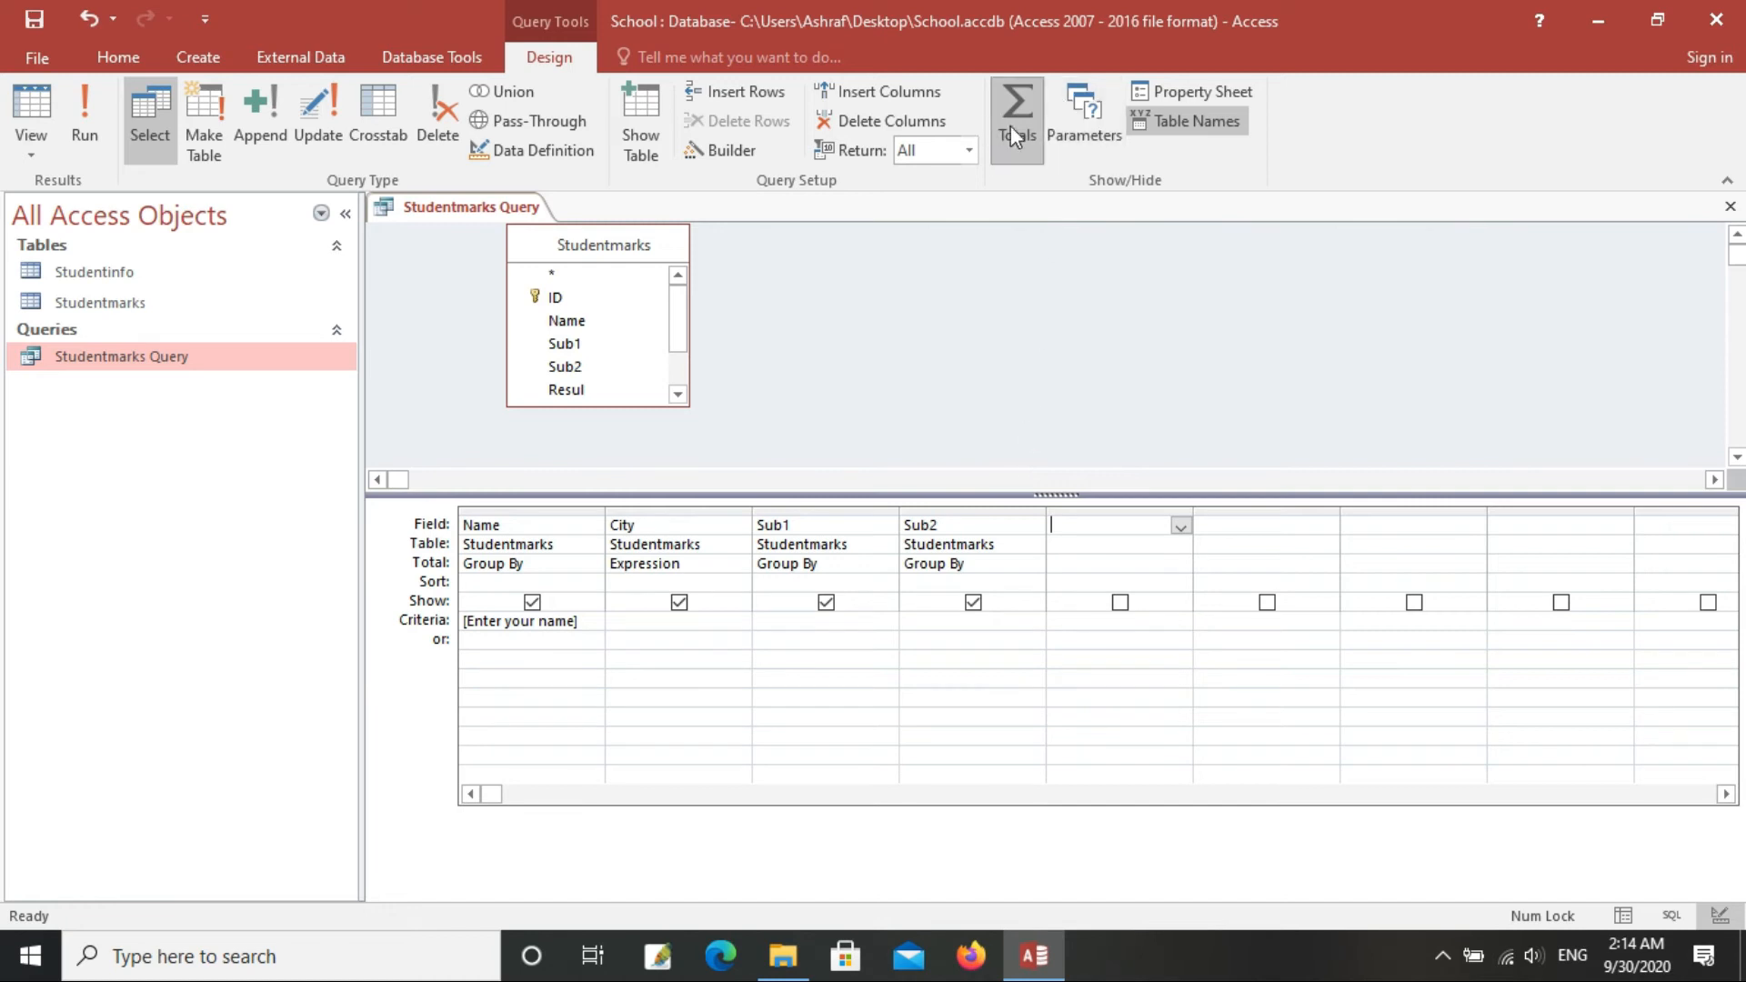
Step: Undo the last field change in the query grid and turn off the Totals row
{"action": "key", "text": "ctrl+z"}
{"action": "right_click", "coordinate": [181, 358]}
{"action": "left_click", "coordinate": [213, 403]}
{"action": "right_click", "coordinate": [1055, 523]}
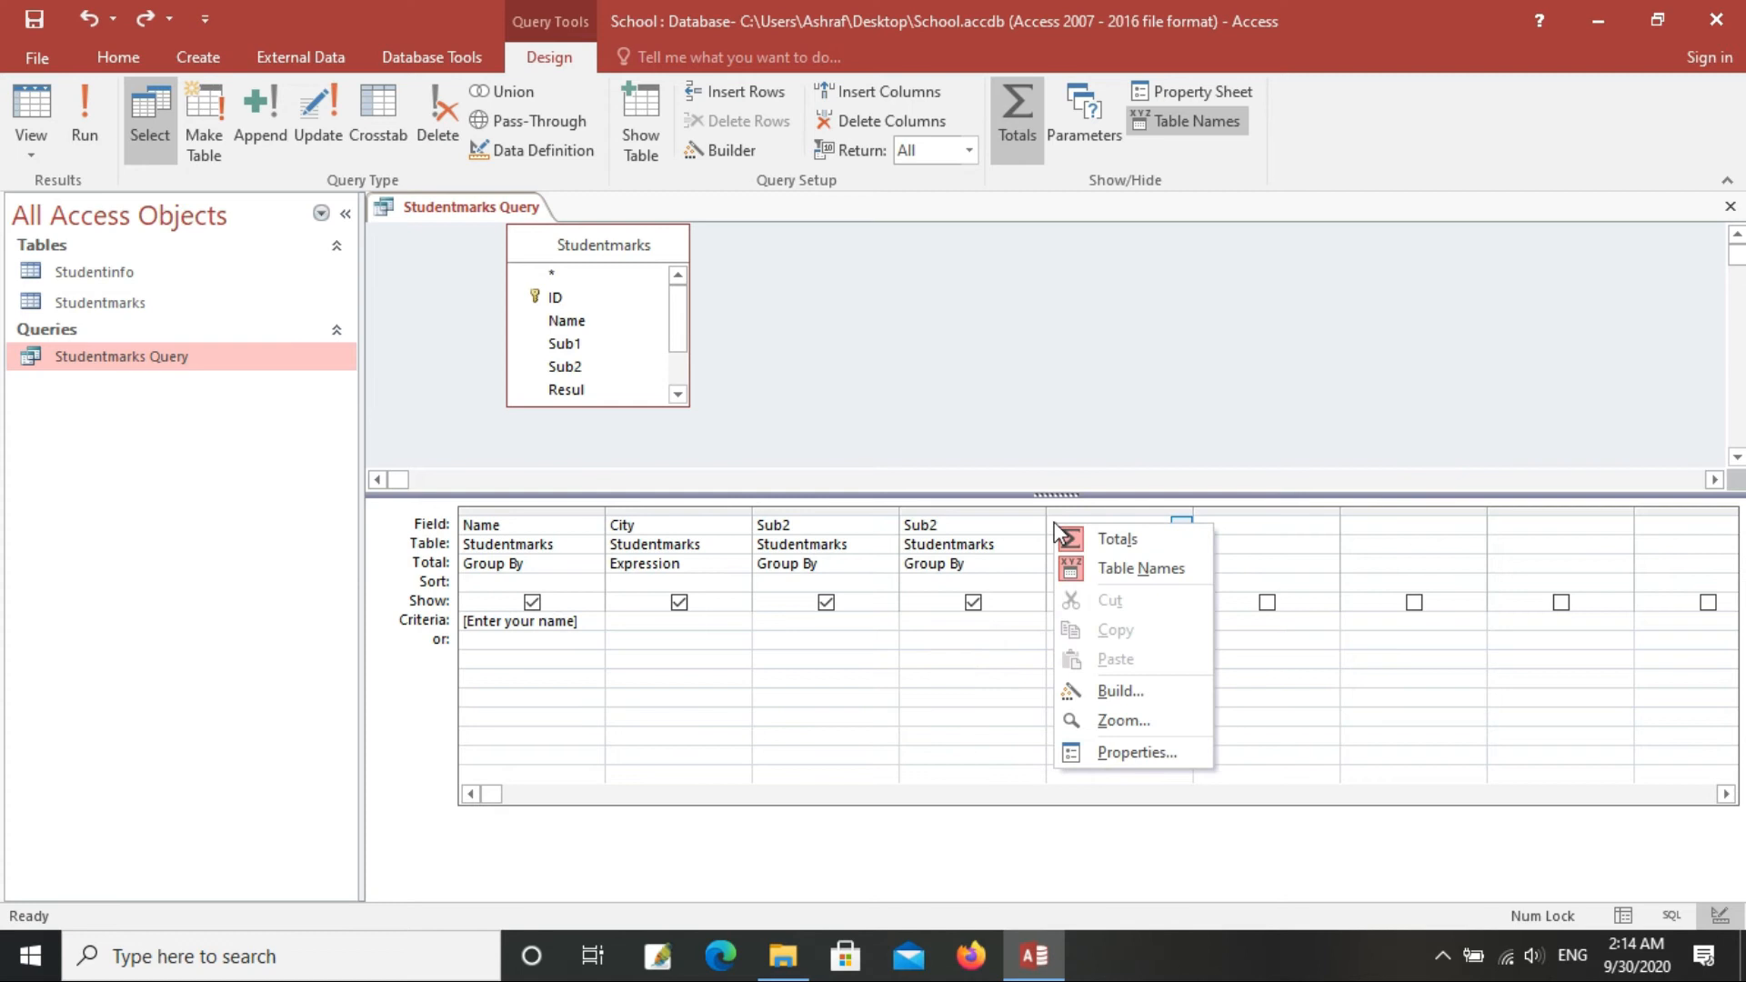
{"action": "left_click", "coordinate": [1070, 536]}
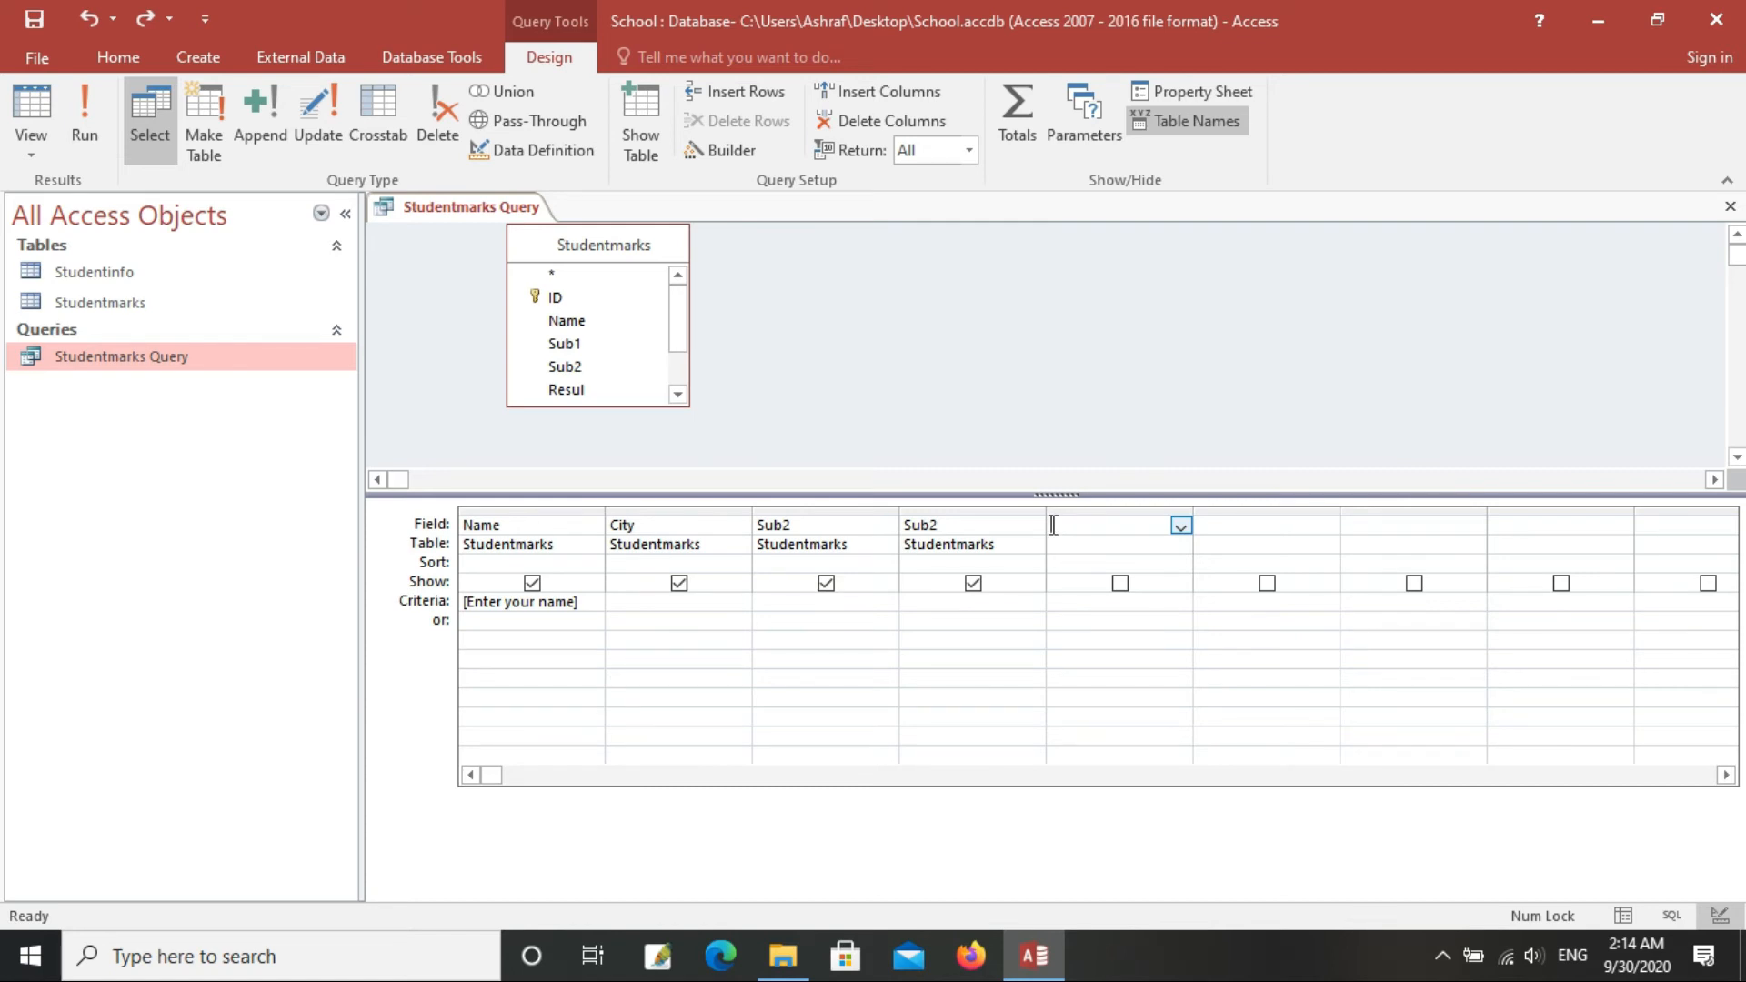
Step: Build the expression =[Sub2]+[Sub2] with Expression Builder as a calculated field in the fifth column
{"action": "right_click", "coordinate": [1053, 525]}
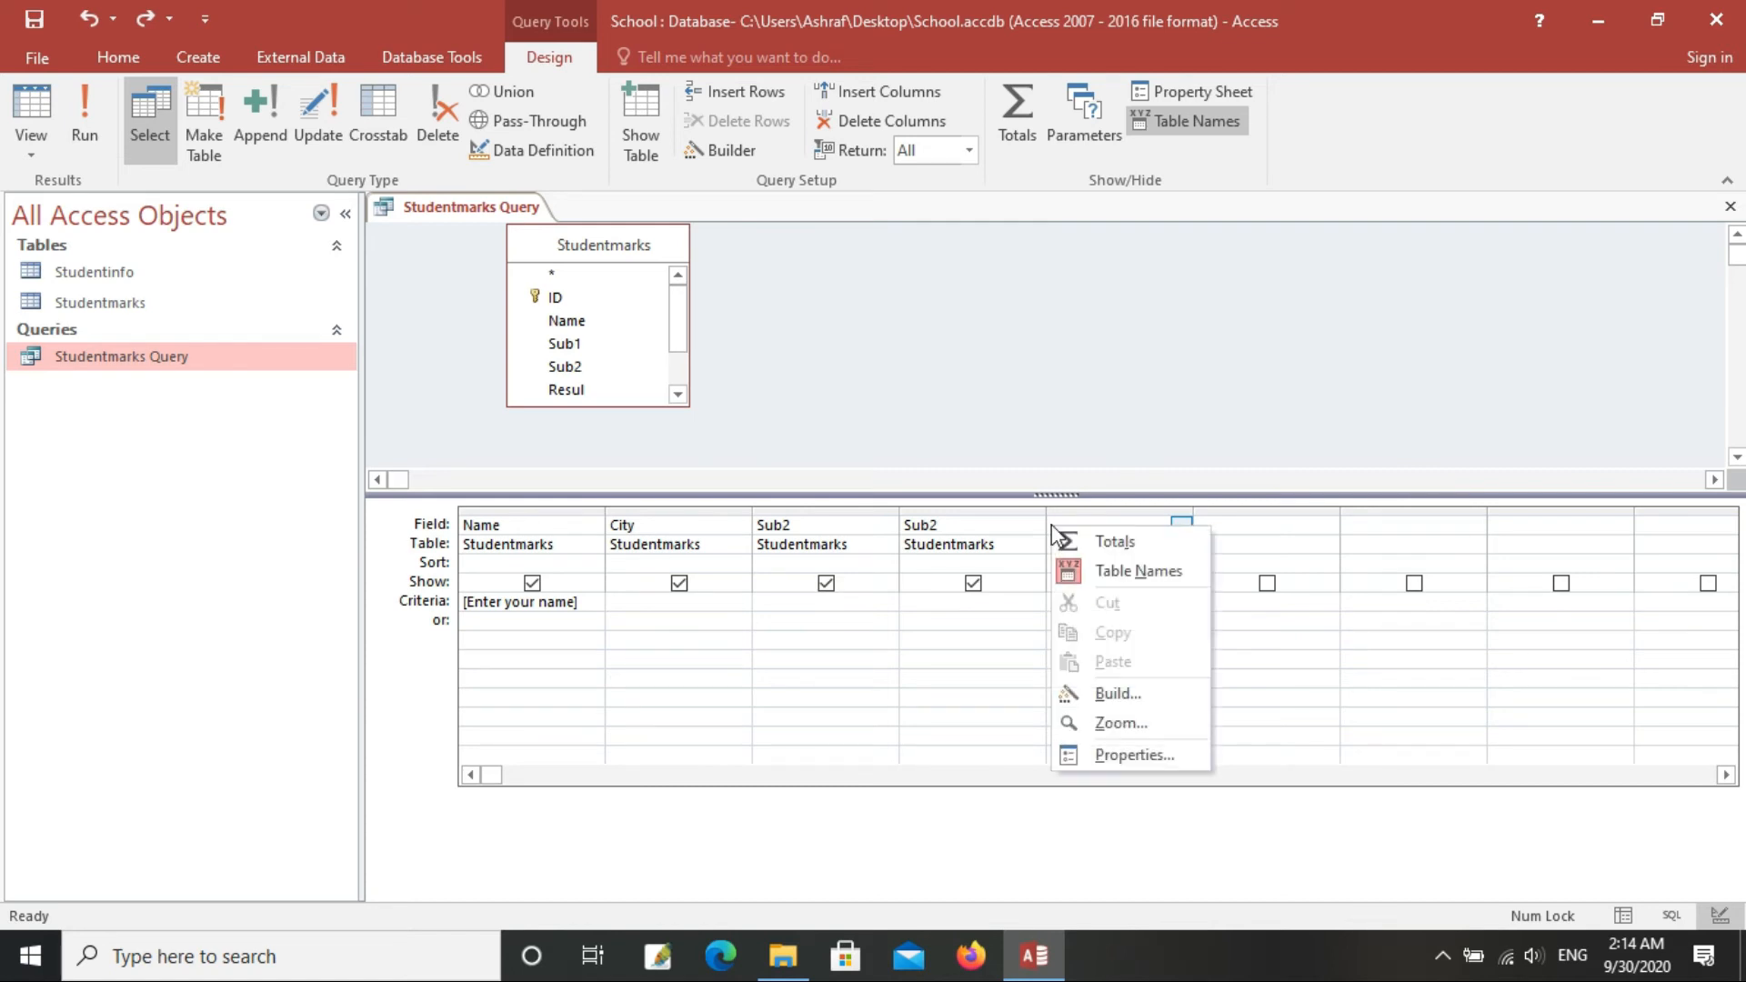
{"action": "left_click", "coordinate": [1103, 698]}
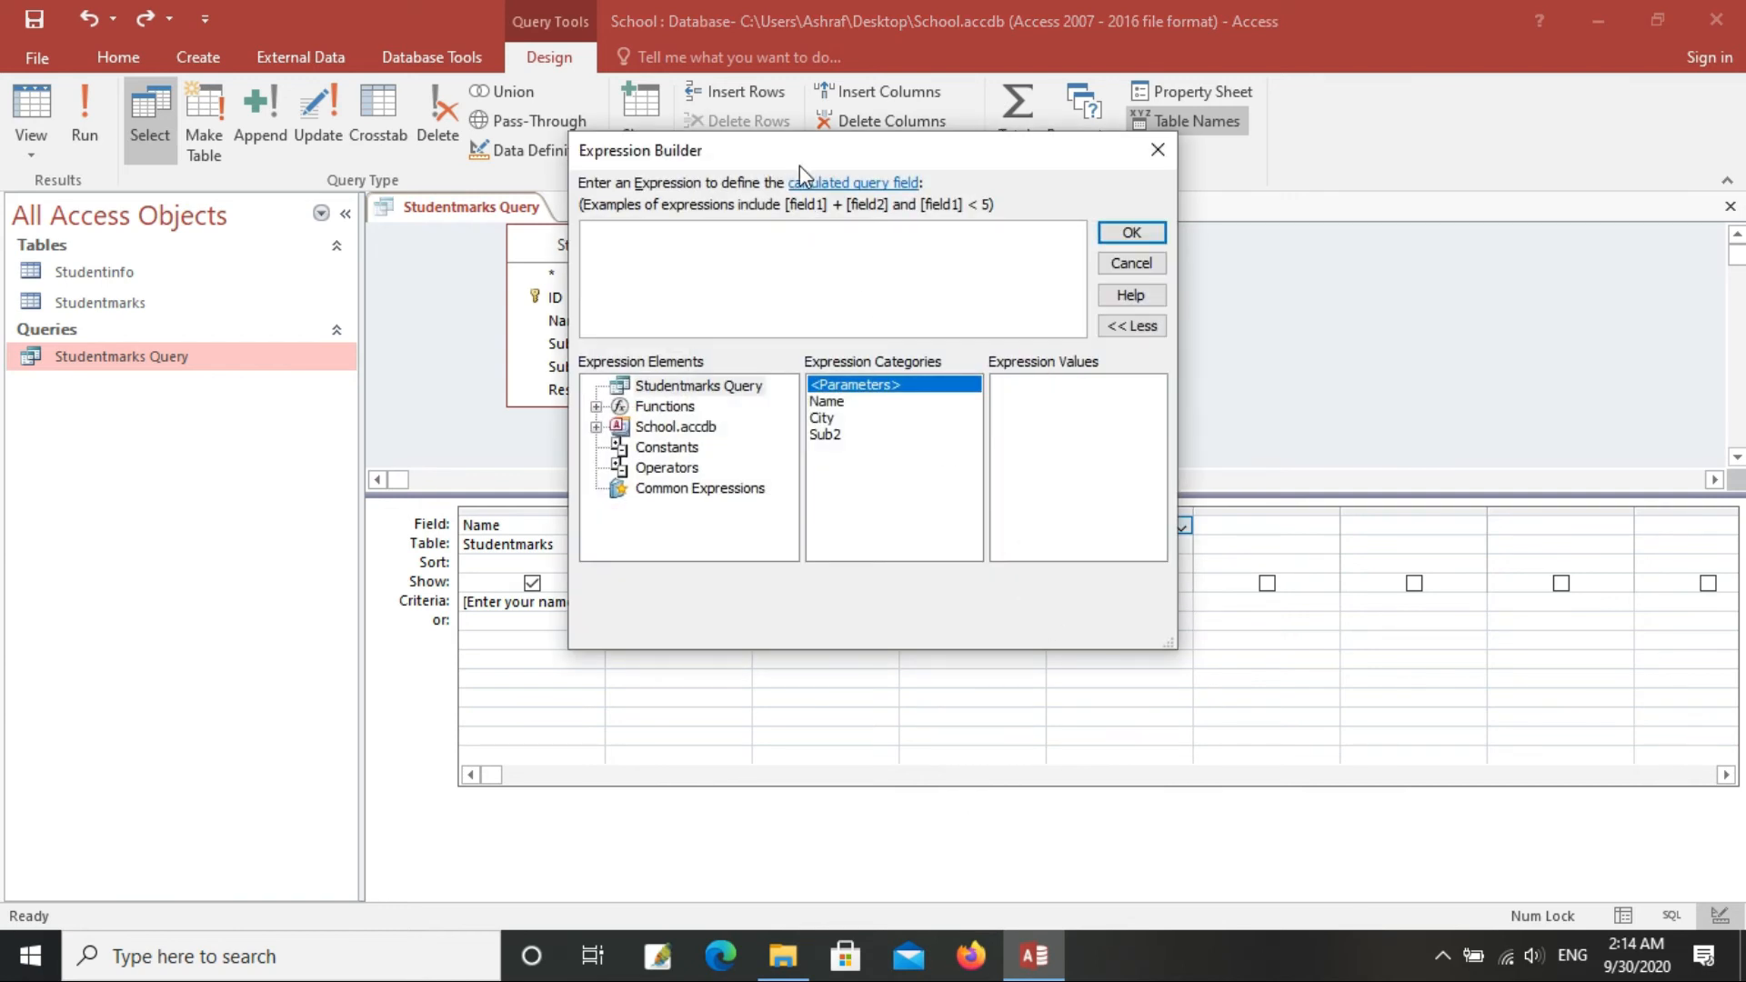
{"action": "left_click_drag", "start_coordinate": [799, 161], "coordinate": [758, 139]}
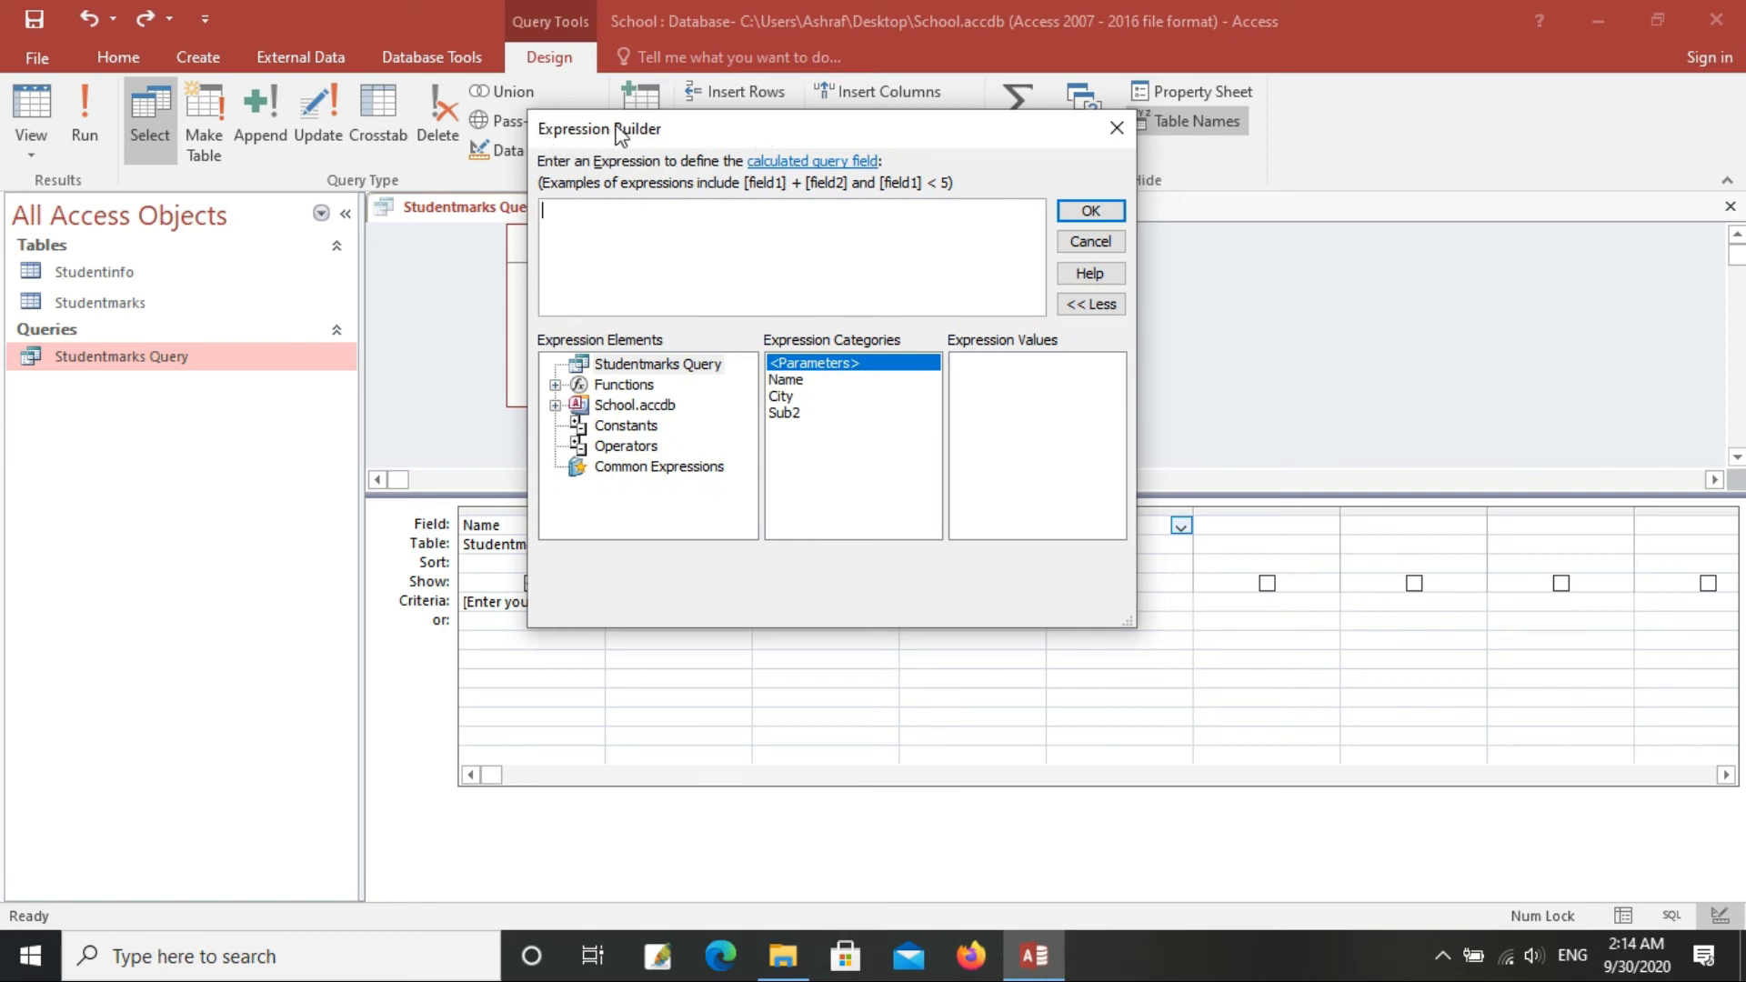
{"action": "left_click_drag", "start_coordinate": [670, 129], "coordinate": [602, 140]}
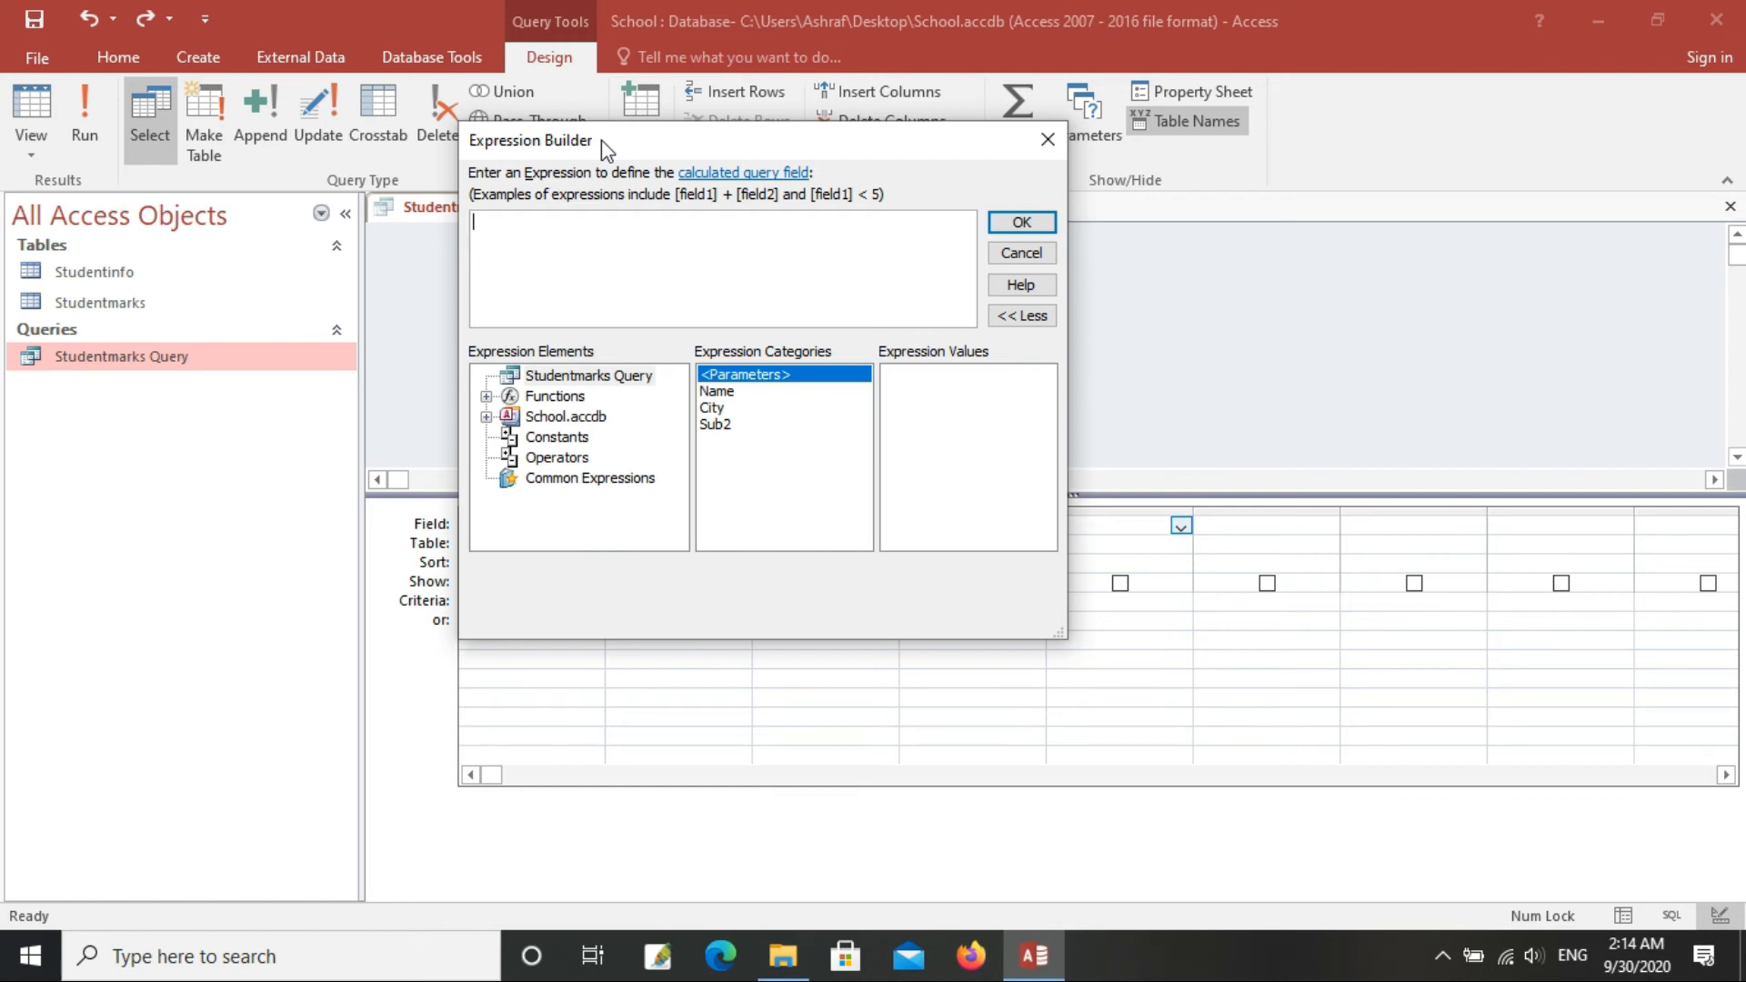
{"action": "left_click_drag", "start_coordinate": [603, 140], "coordinate": [721, 223]}
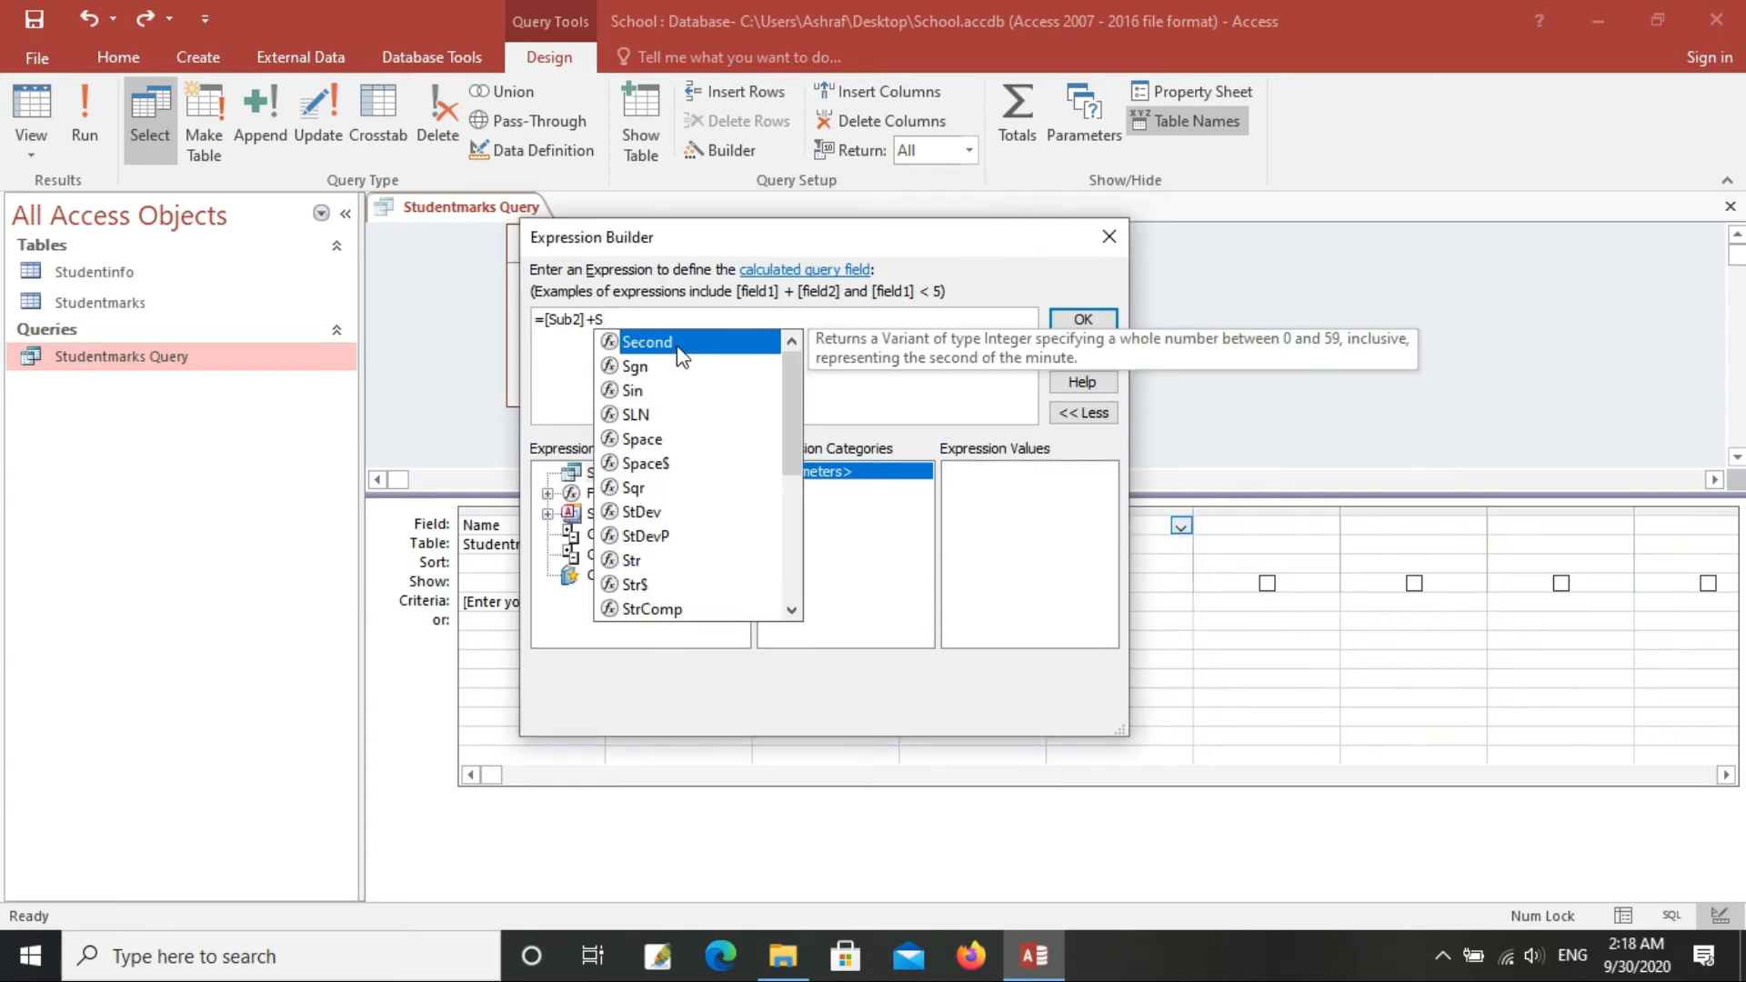
{"action": "type", "text": "ub2]+Sub"}
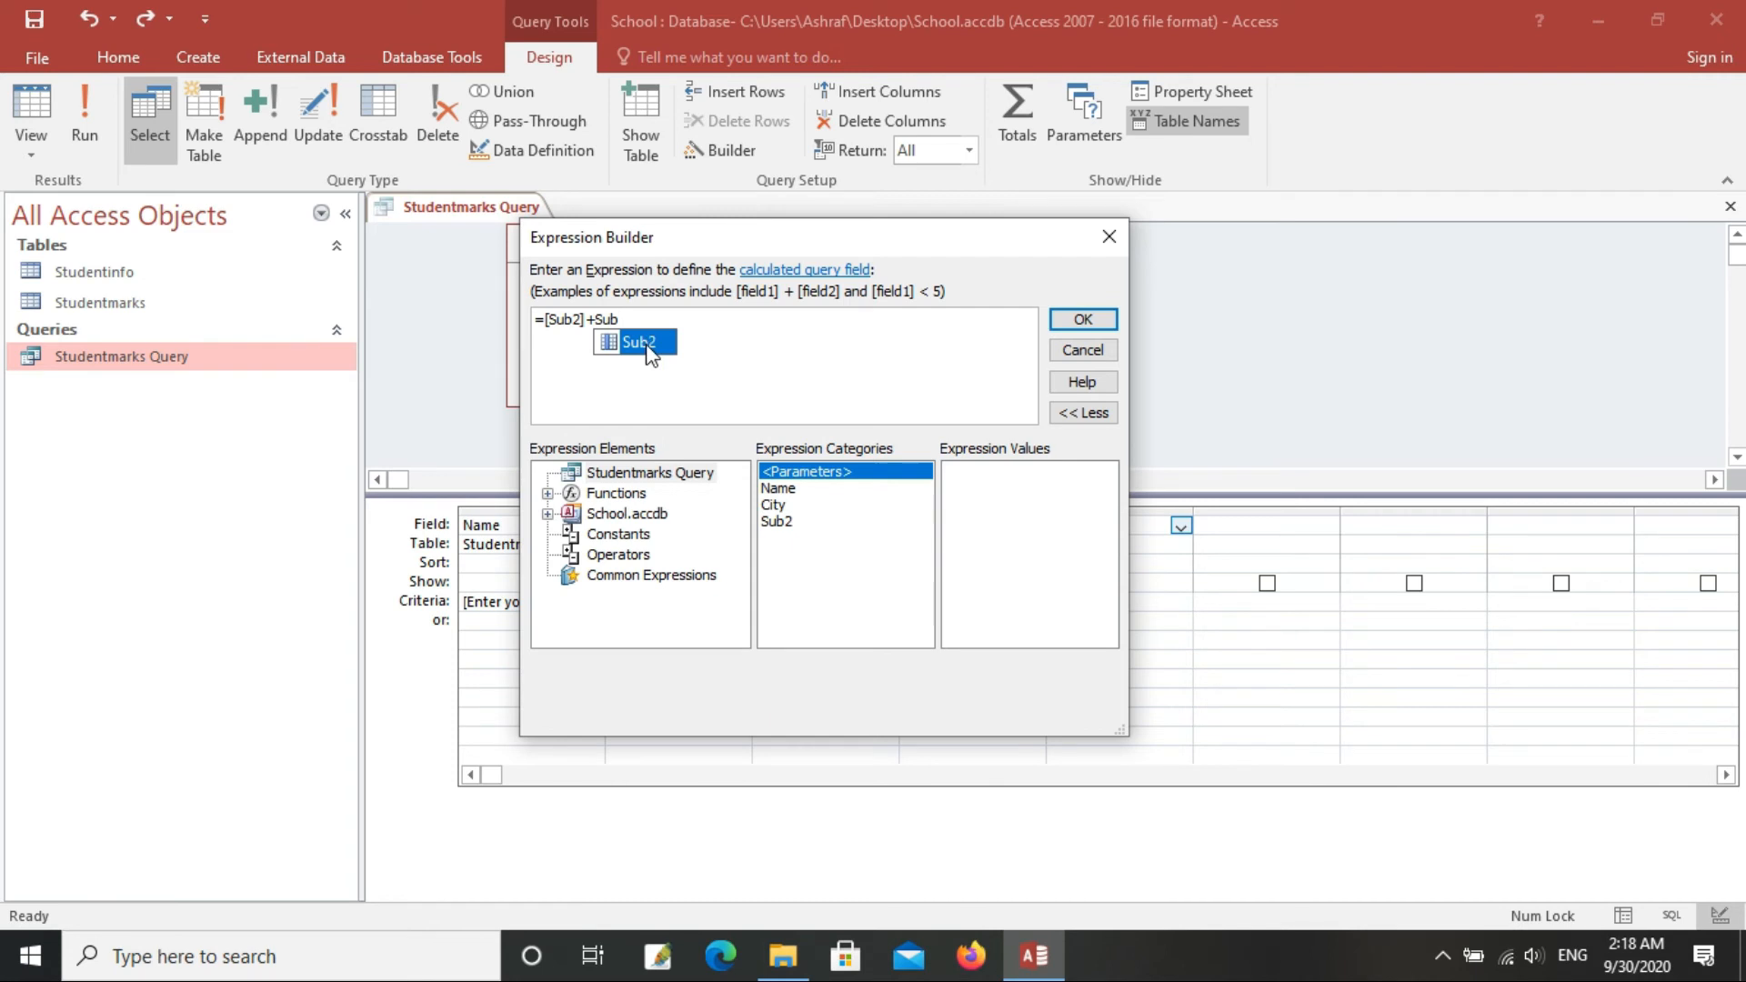
{"action": "double_click", "coordinate": [644, 343]}
{"action": "left_click_drag", "start_coordinate": [645, 320], "coordinate": [522, 323]}
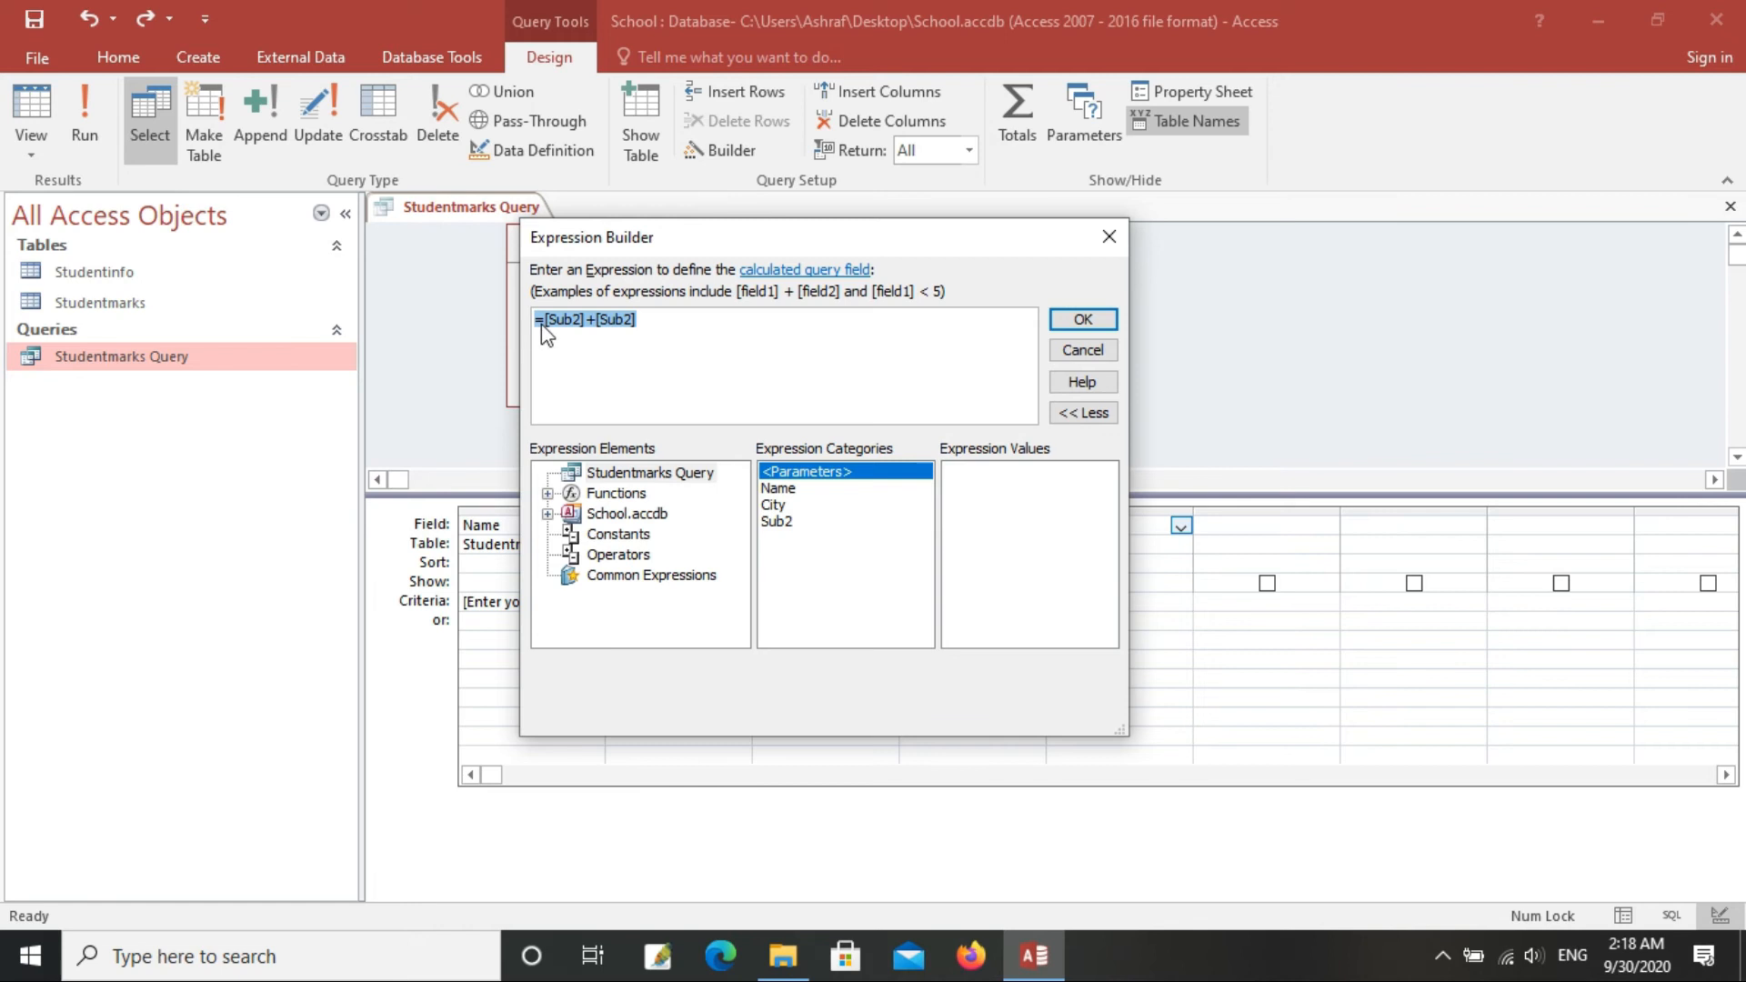
{"action": "left_click", "coordinate": [644, 318]}
{"action": "left_click", "coordinate": [1072, 324]}
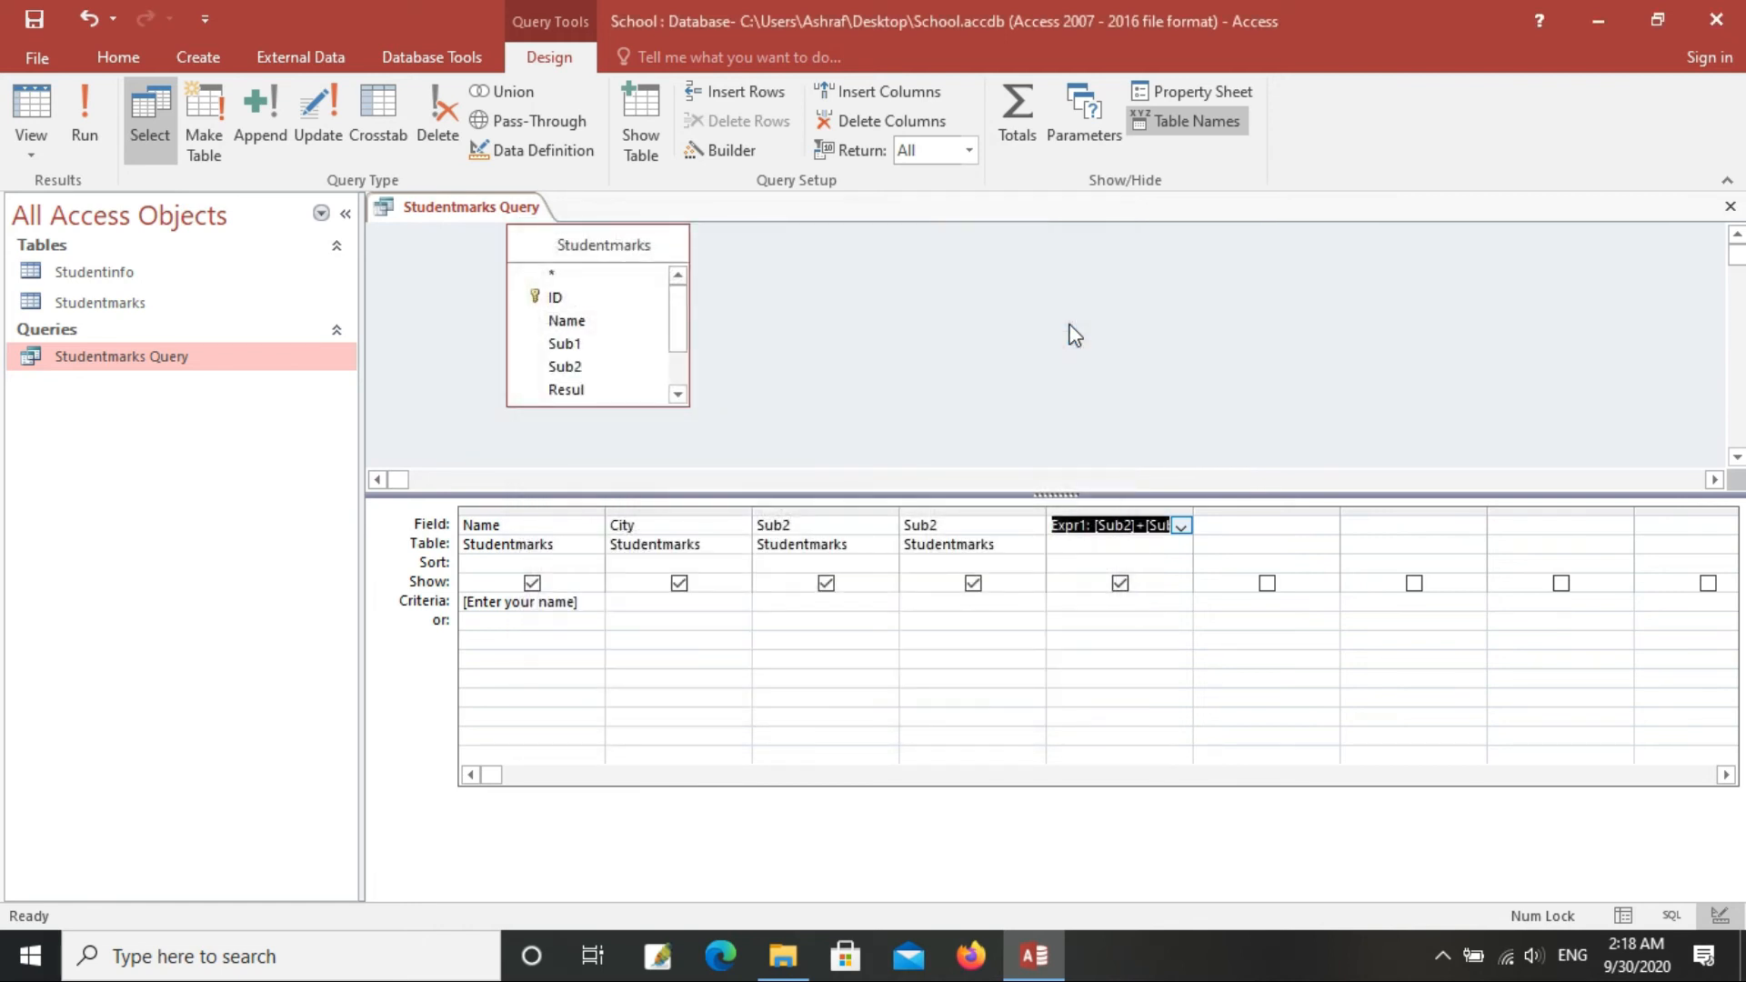
Step: Run the query with the student's first name and examine the calculated column in the result
{"action": "left_click", "coordinate": [1074, 547]}
{"action": "left_click", "coordinate": [1072, 531]}
{"action": "left_click", "coordinate": [81, 136]}
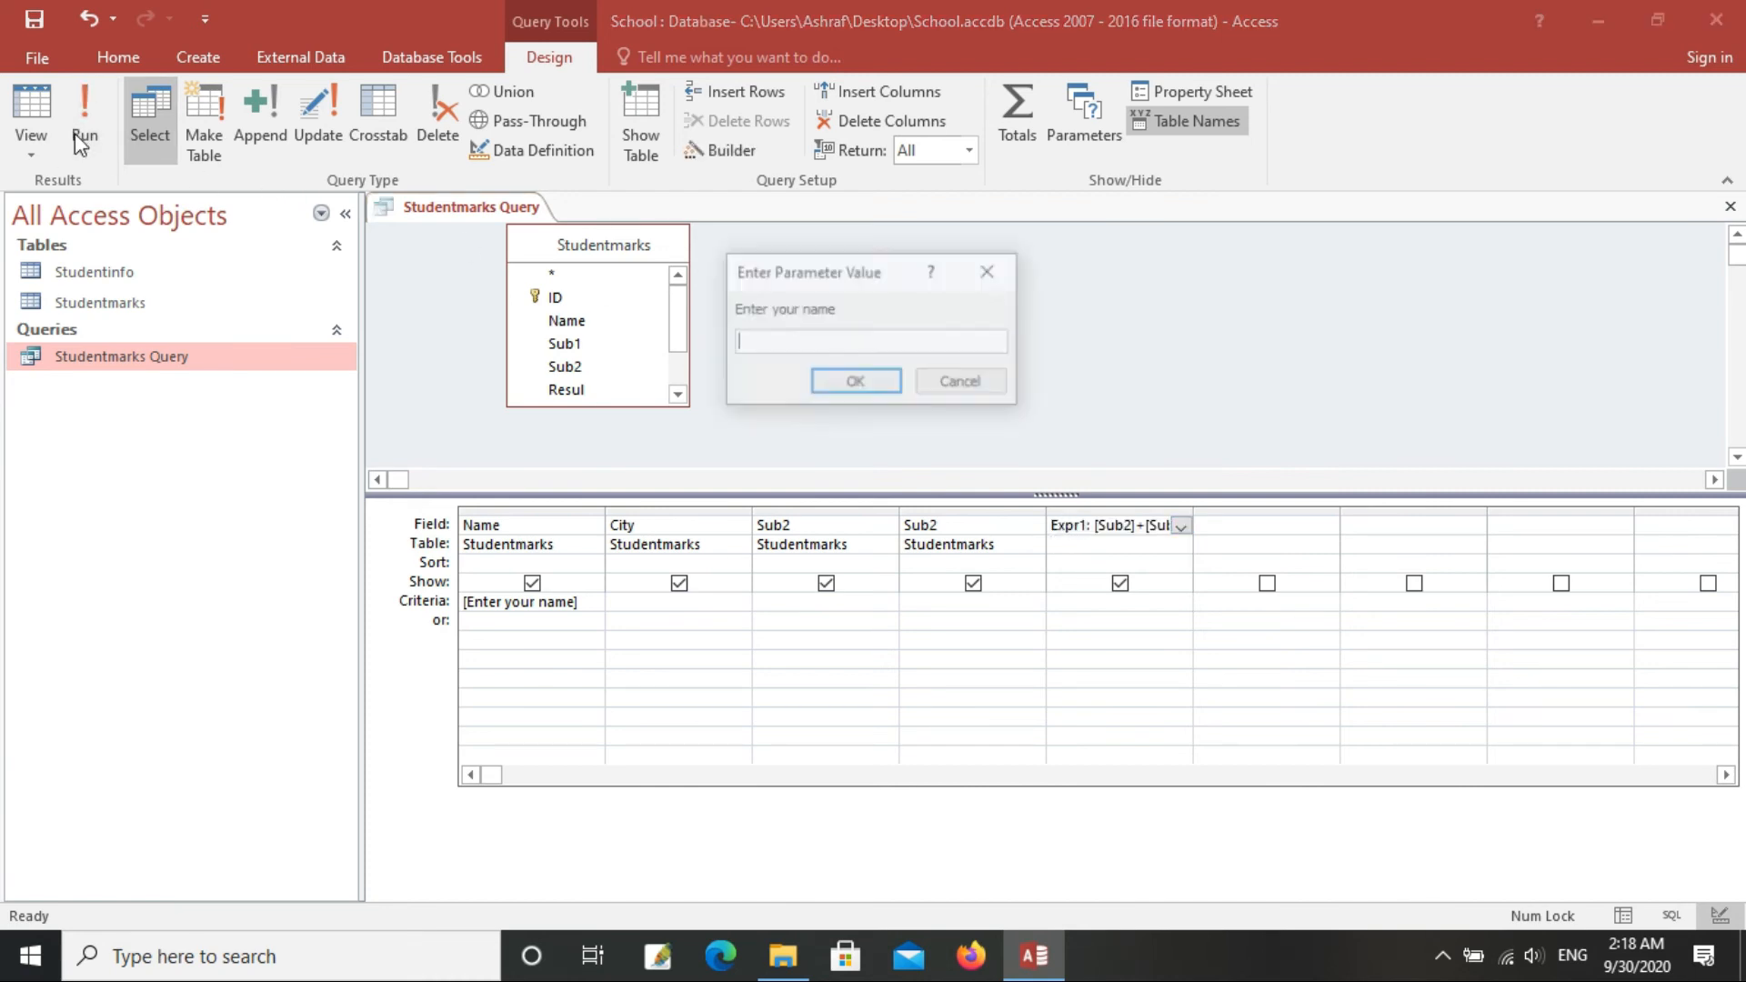
{"action": "type", "text": "A"}
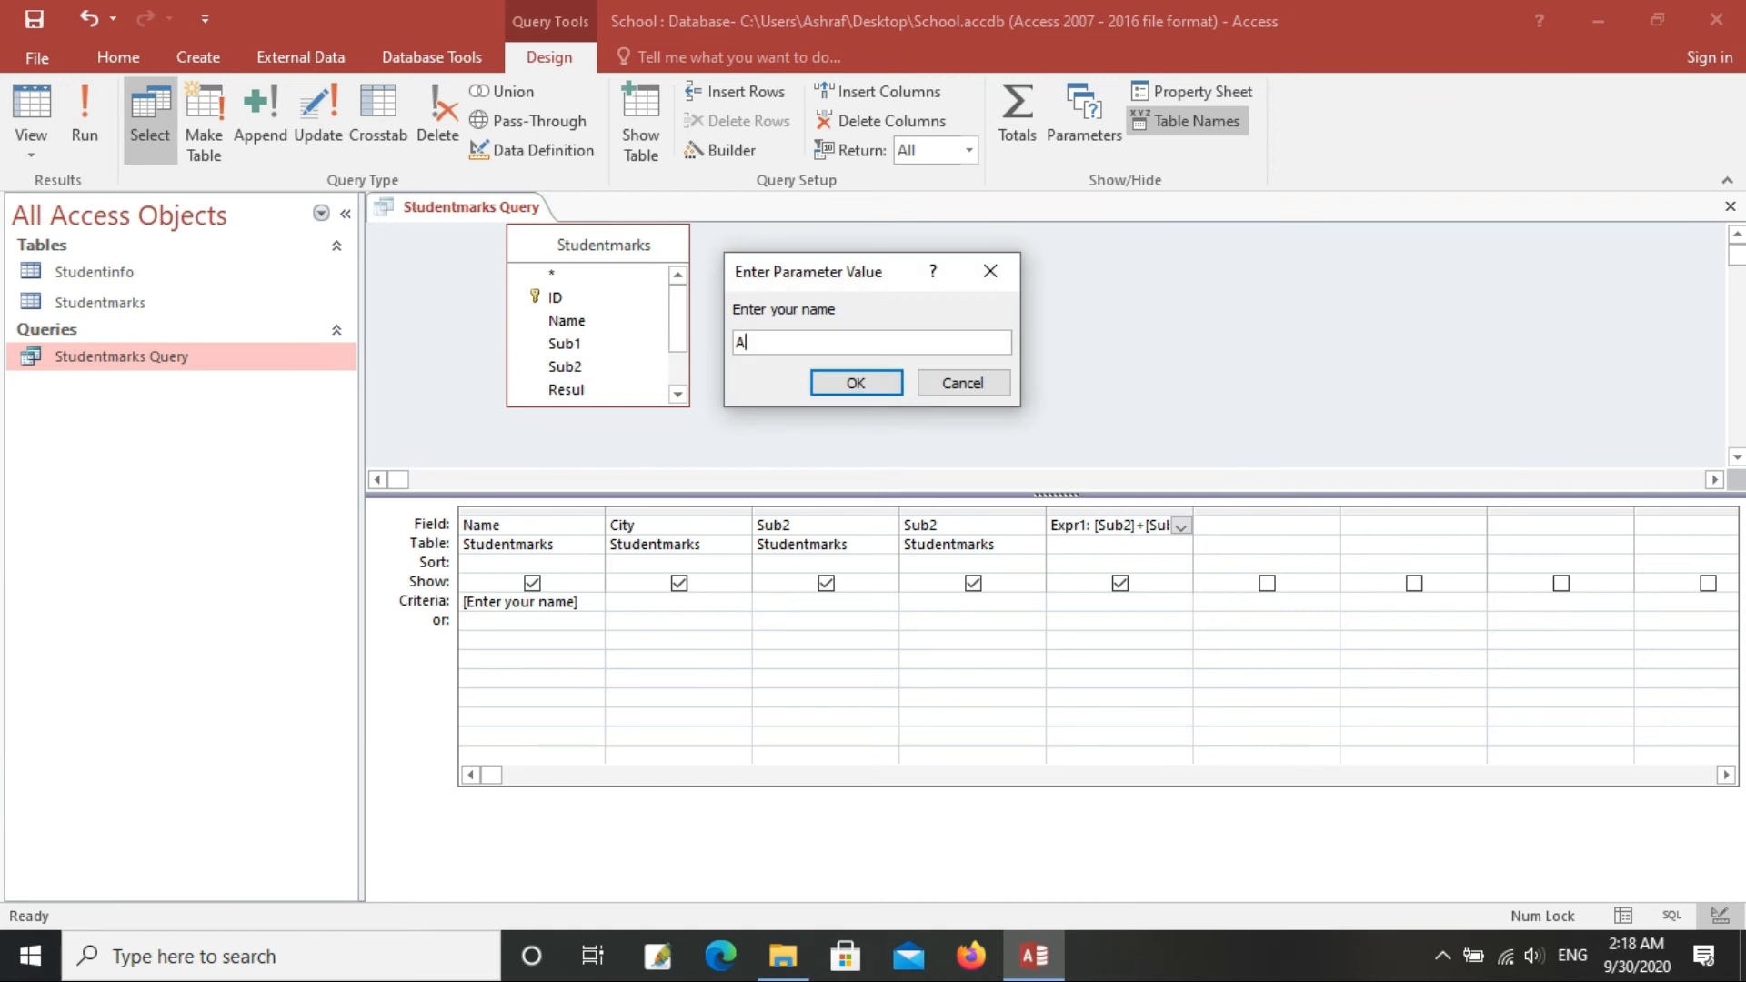
{"action": "type", "text": "shraf"}
{"action": "left_click", "coordinate": [838, 391]}
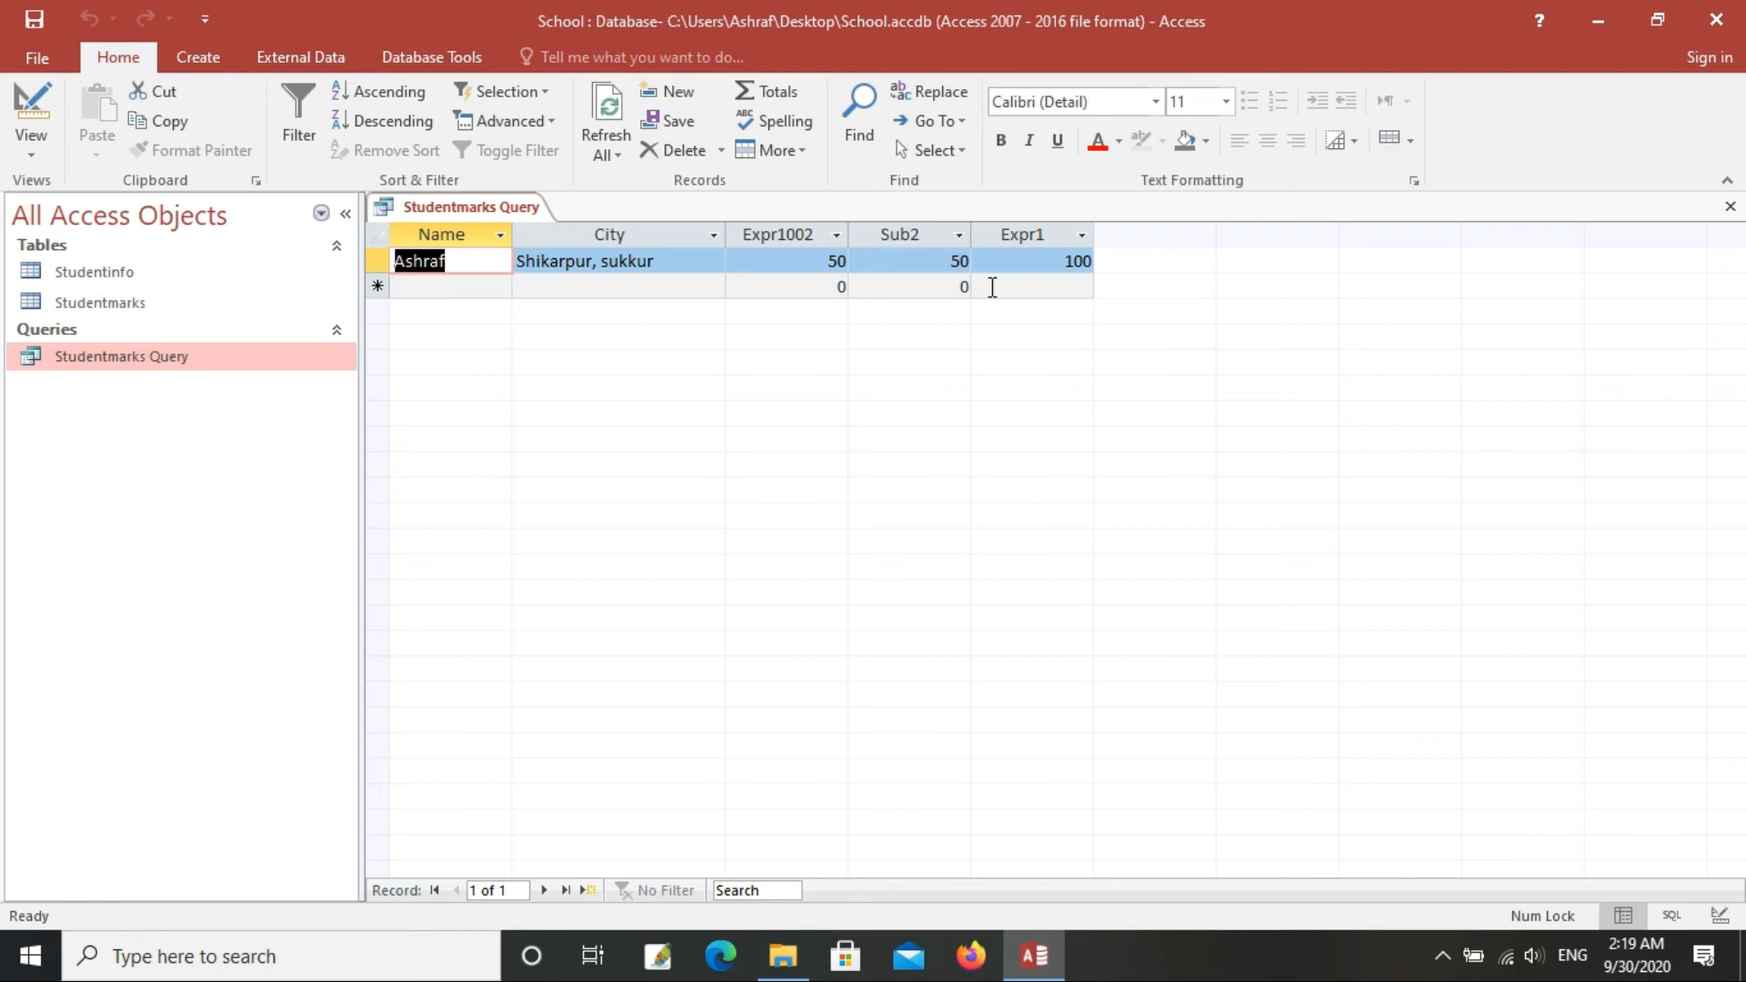
{"action": "left_click", "coordinate": [1034, 267]}
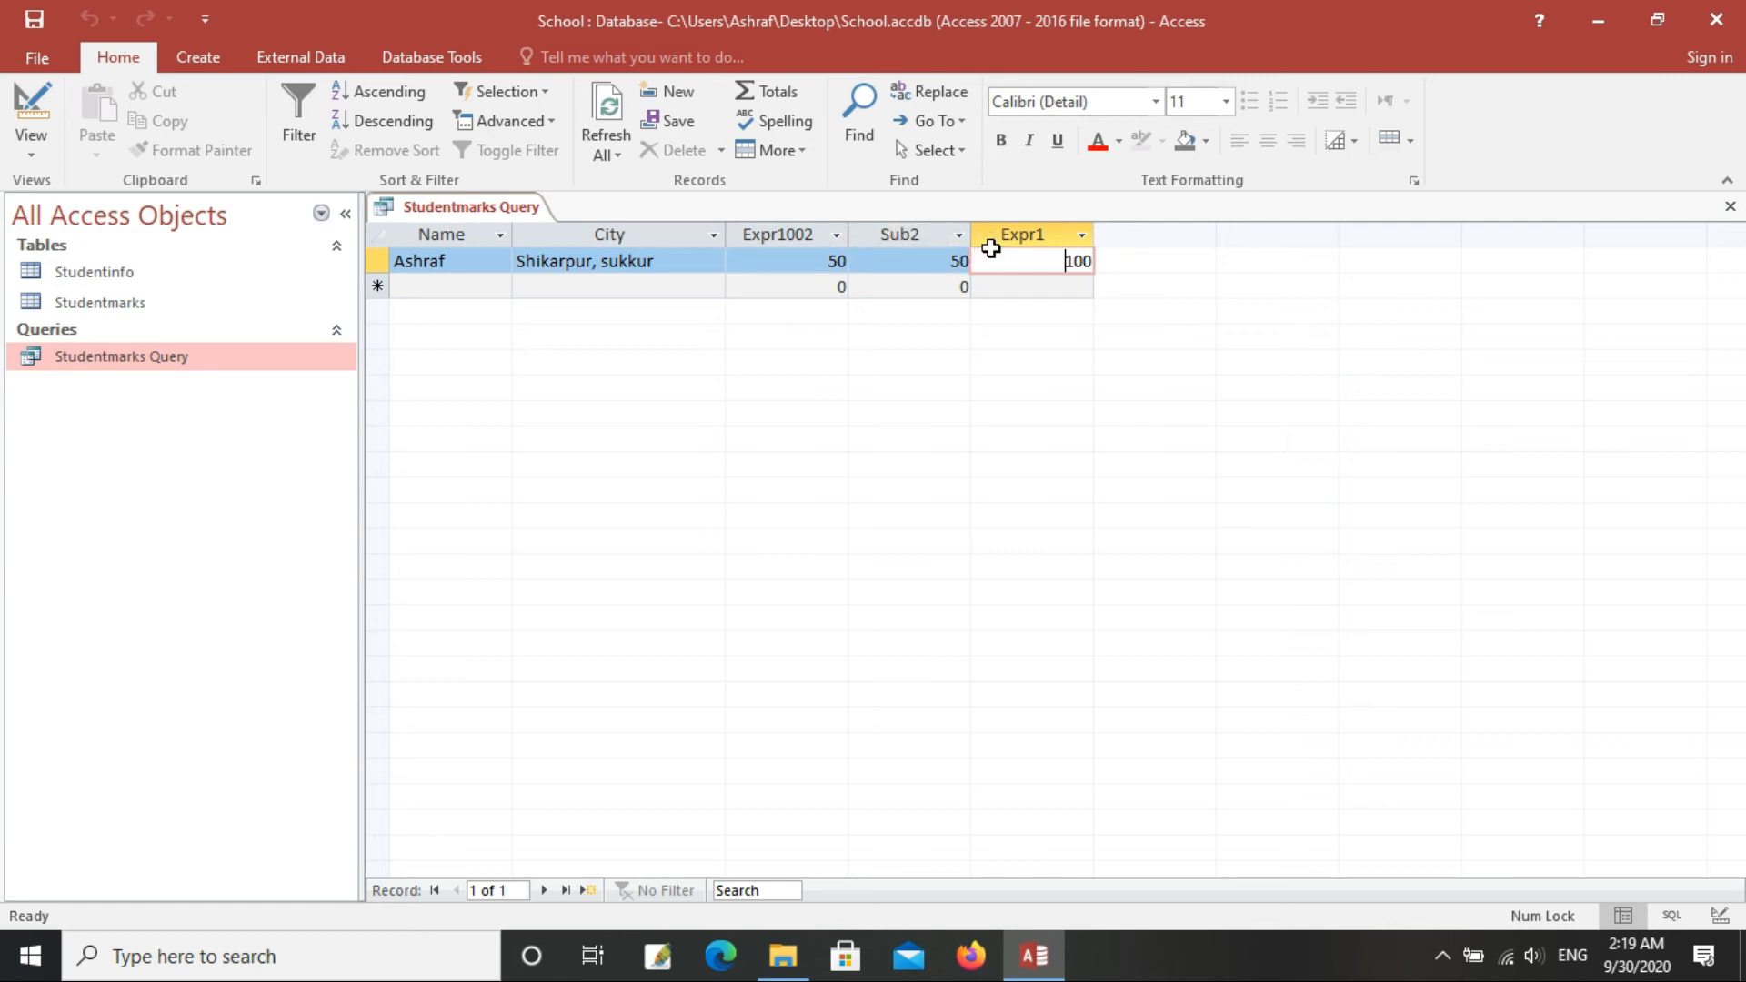
Step: Reopen Studentmarks Query in Design view and set the third column's field to Sub1
{"action": "right_click", "coordinate": [168, 360]}
{"action": "left_click", "coordinate": [218, 407]}
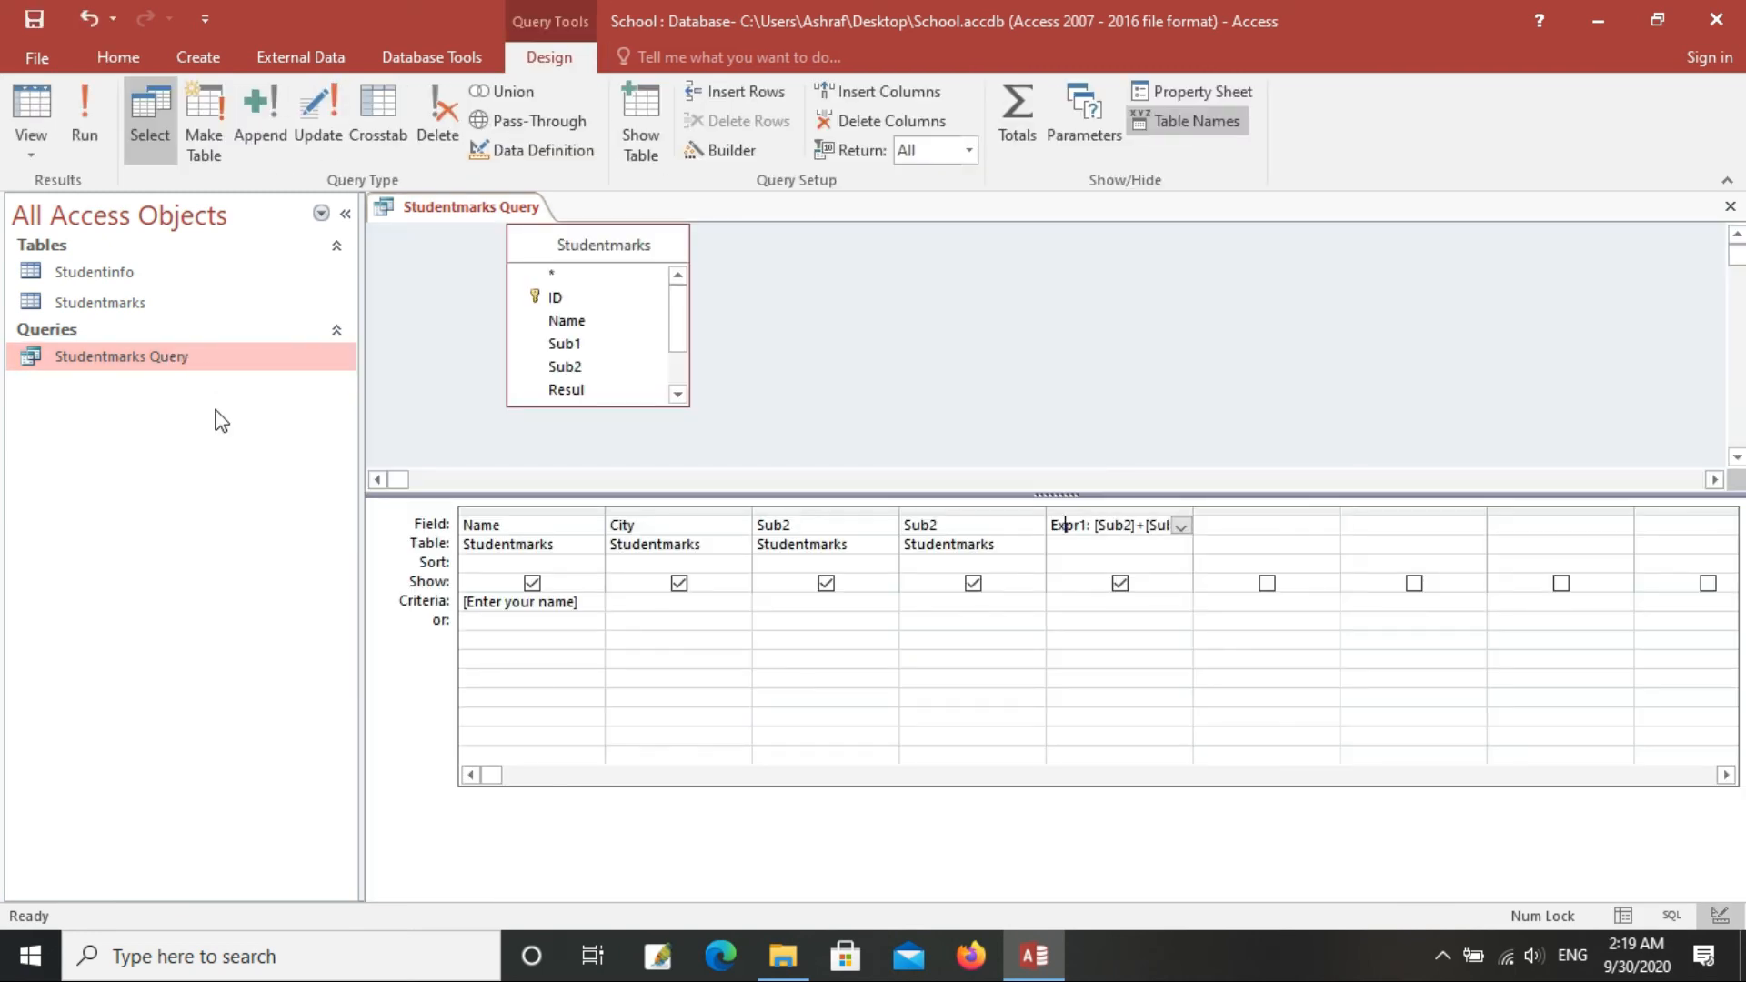
{"action": "left_click", "coordinate": [1087, 525]}
{"action": "left_click", "coordinate": [857, 529]}
{"action": "left_click", "coordinate": [888, 527]}
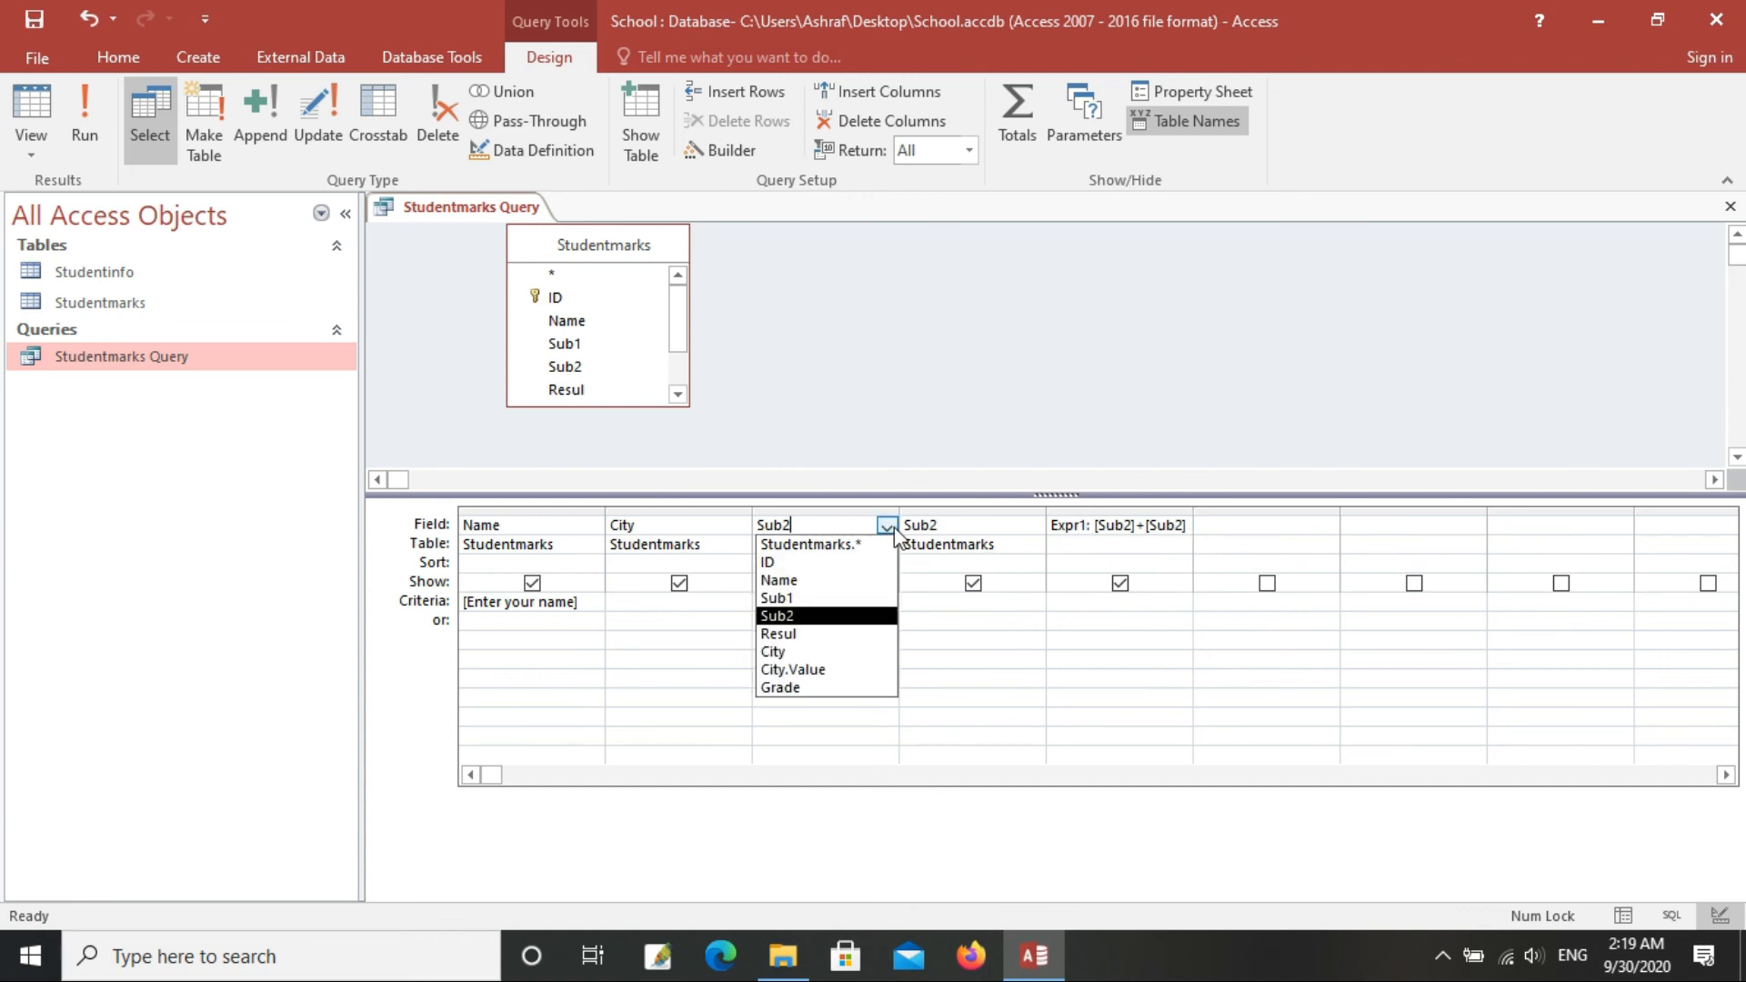
{"action": "left_click", "coordinate": [828, 598]}
{"action": "left_click", "coordinate": [851, 546]}
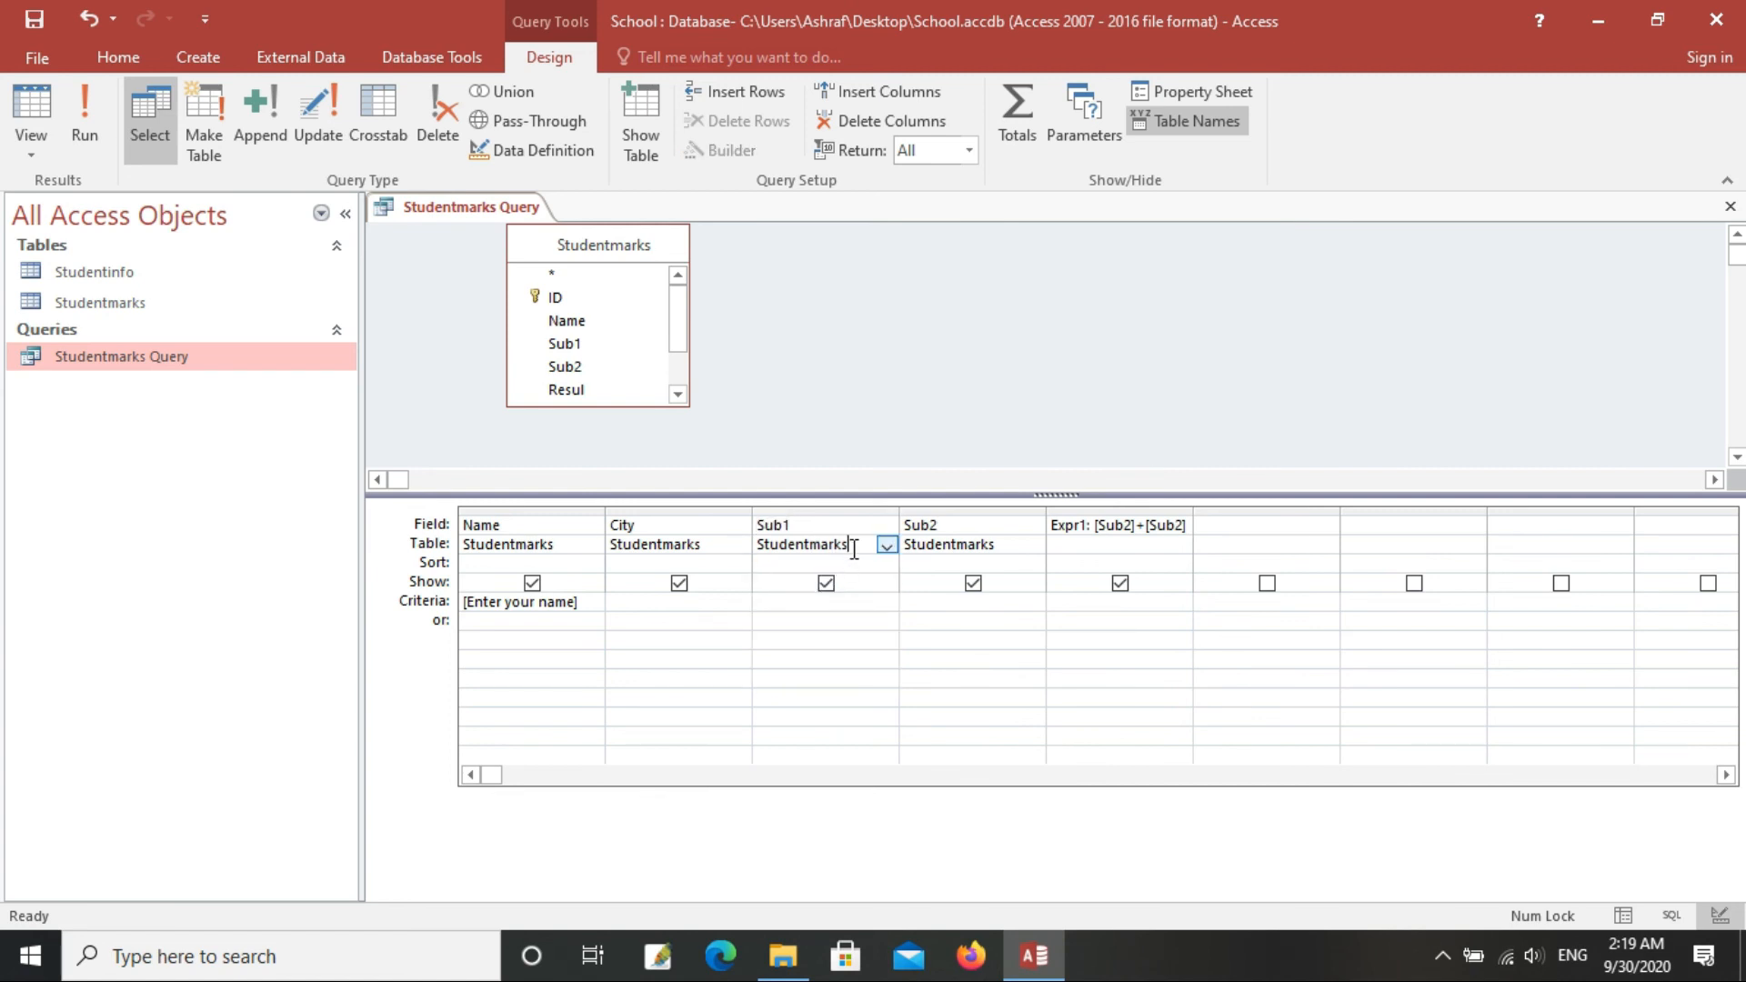
Step: Run the query again with the student's first name to check the Sub1 column, and return to Design view
{"action": "left_click", "coordinate": [83, 145]}
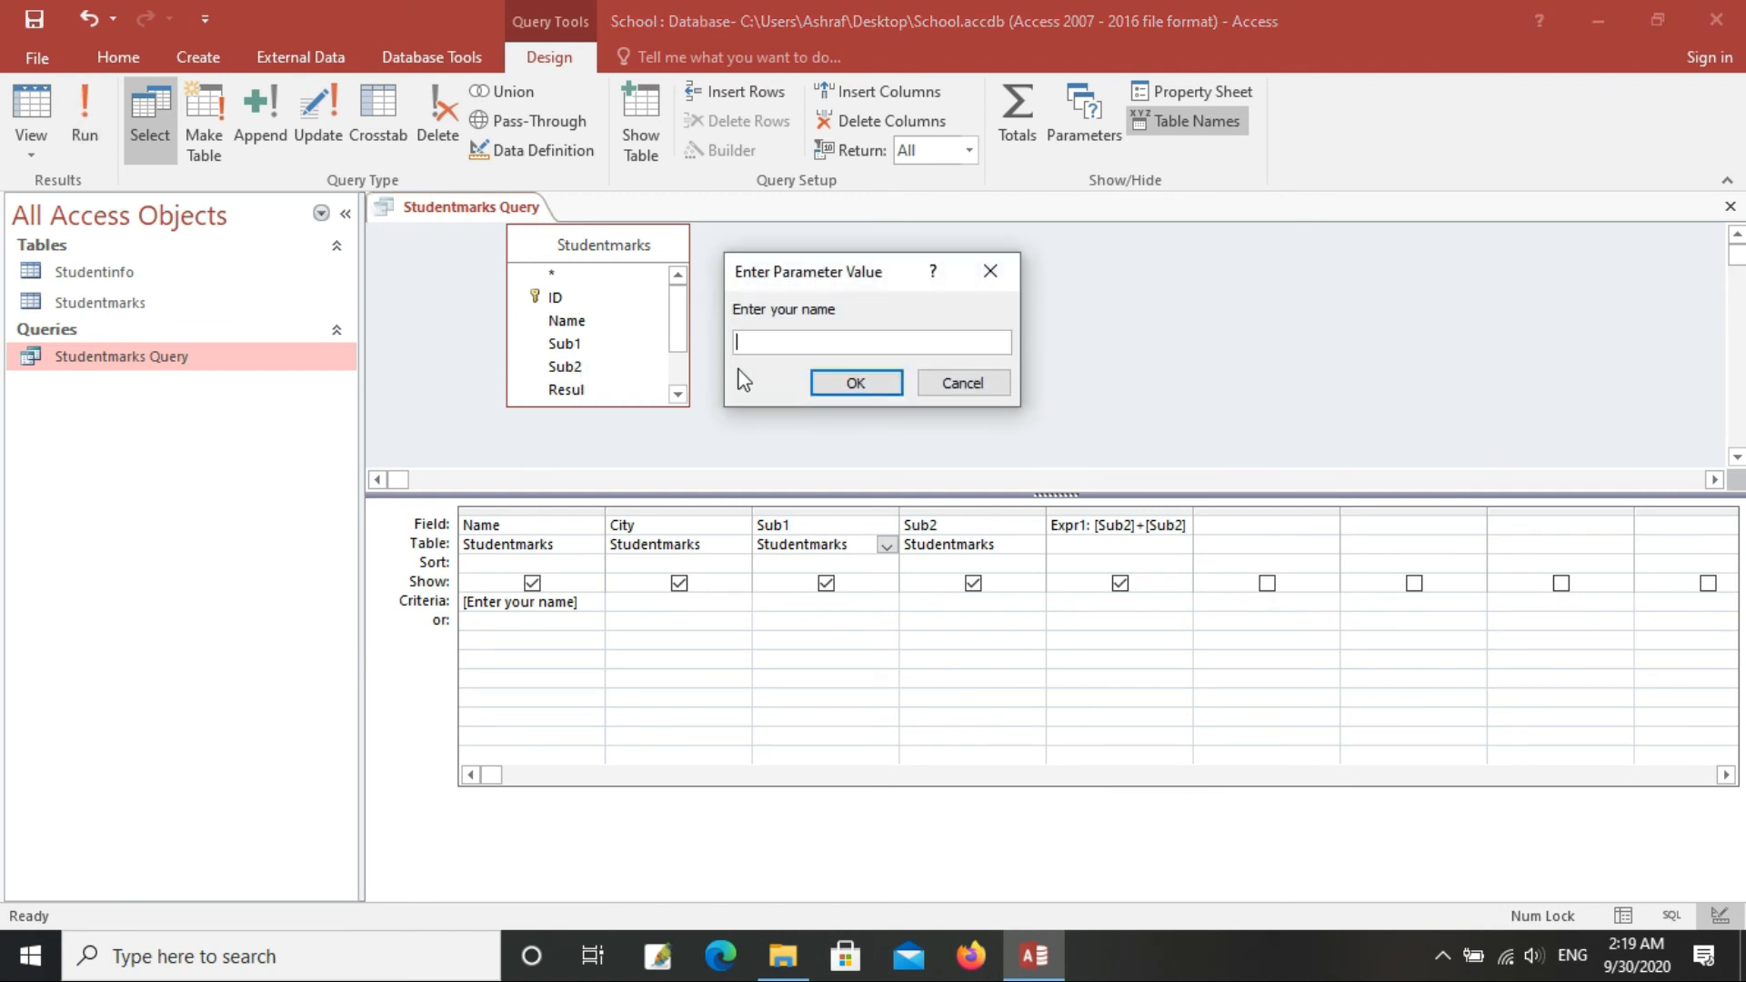
{"action": "type", "text": "Ashraf"}
{"action": "left_click", "coordinate": [862, 395]}
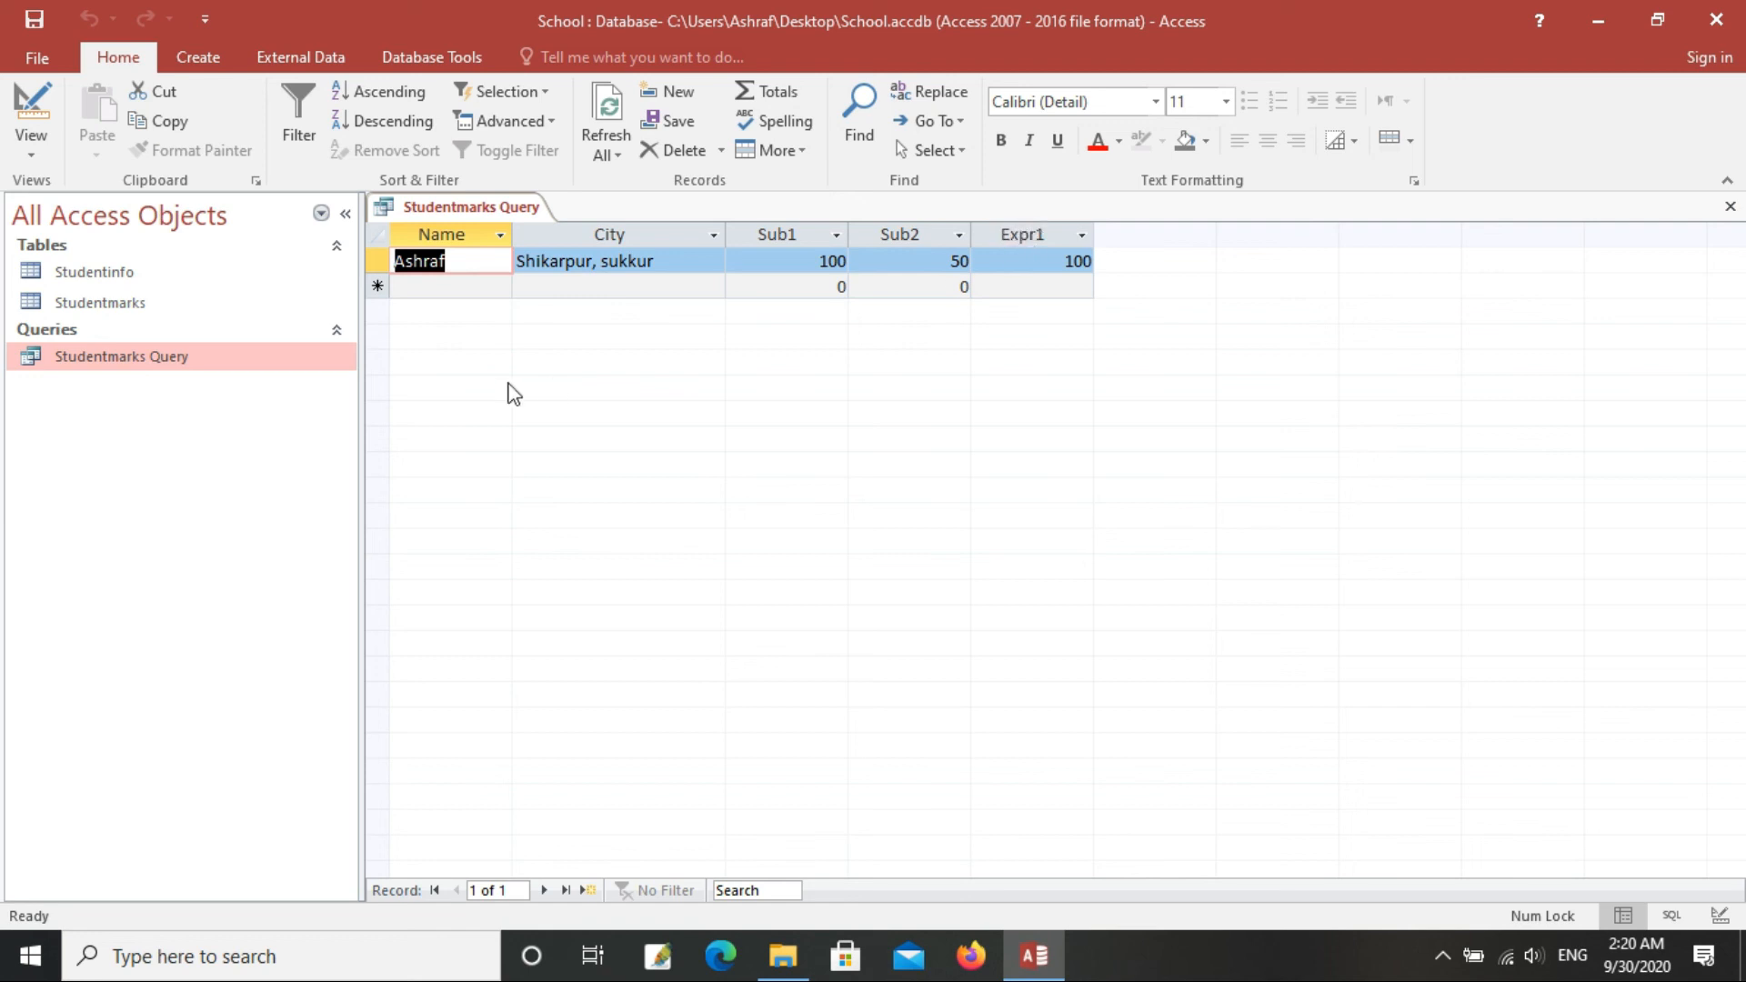
{"action": "right_click", "coordinate": [201, 357]}
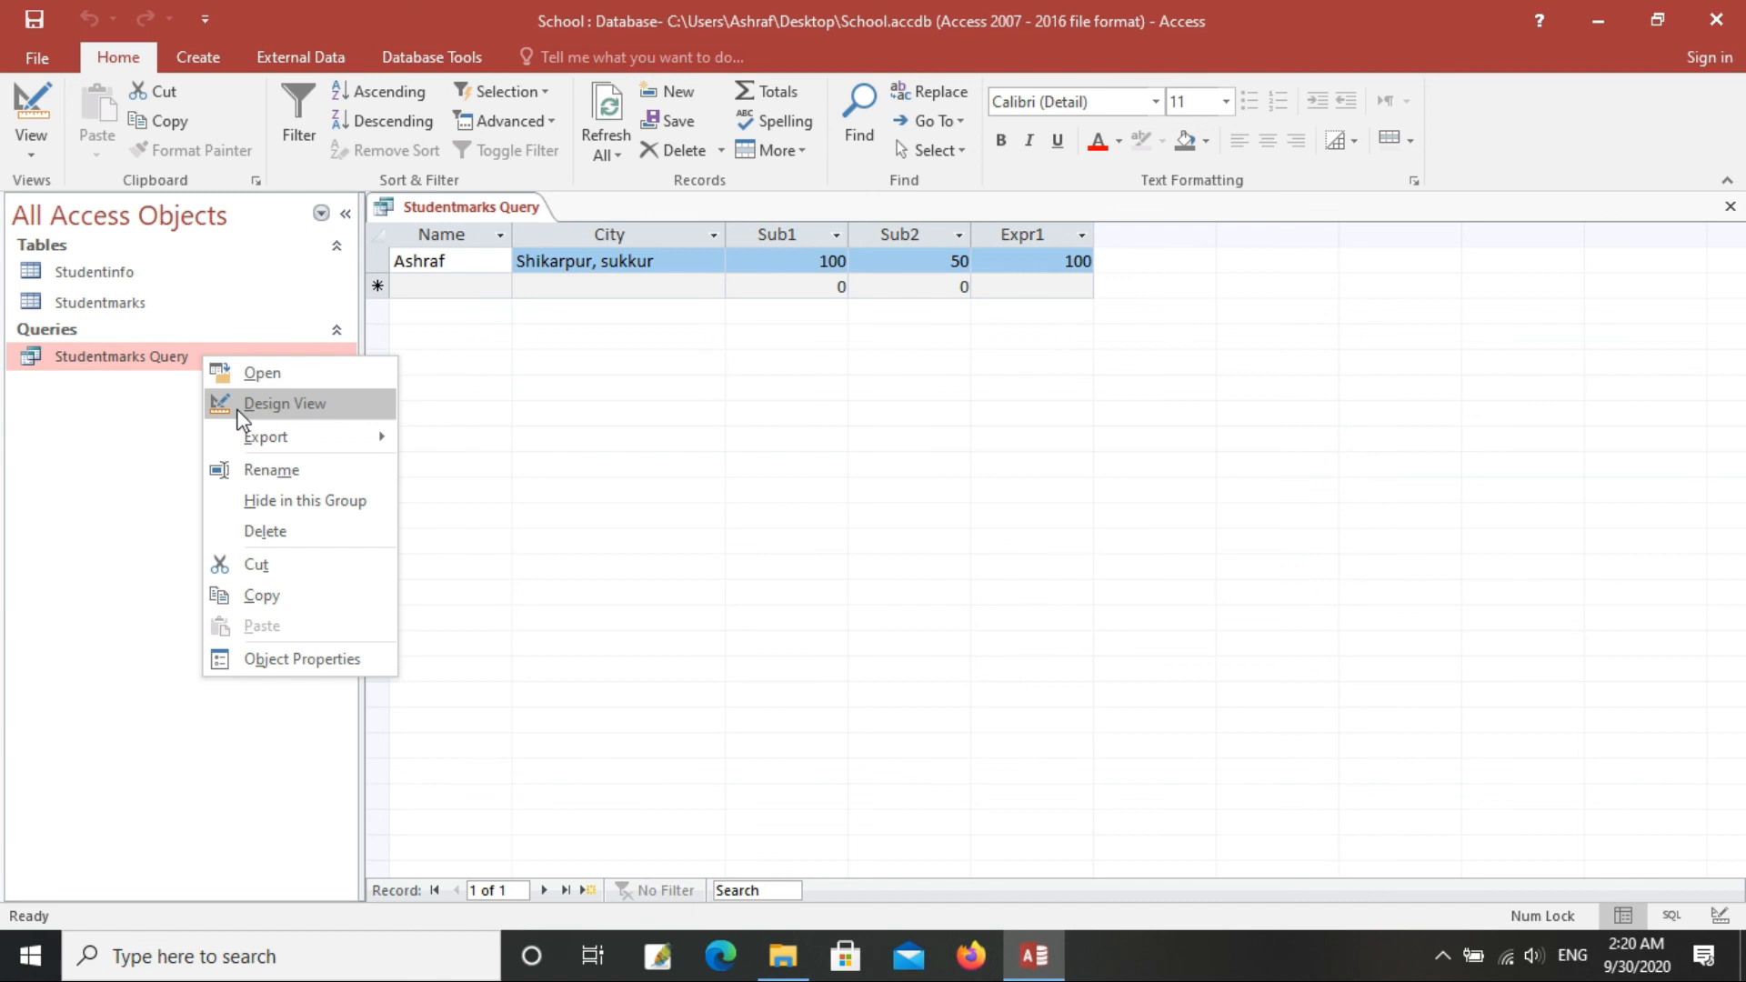
{"action": "left_click", "coordinate": [242, 404]}
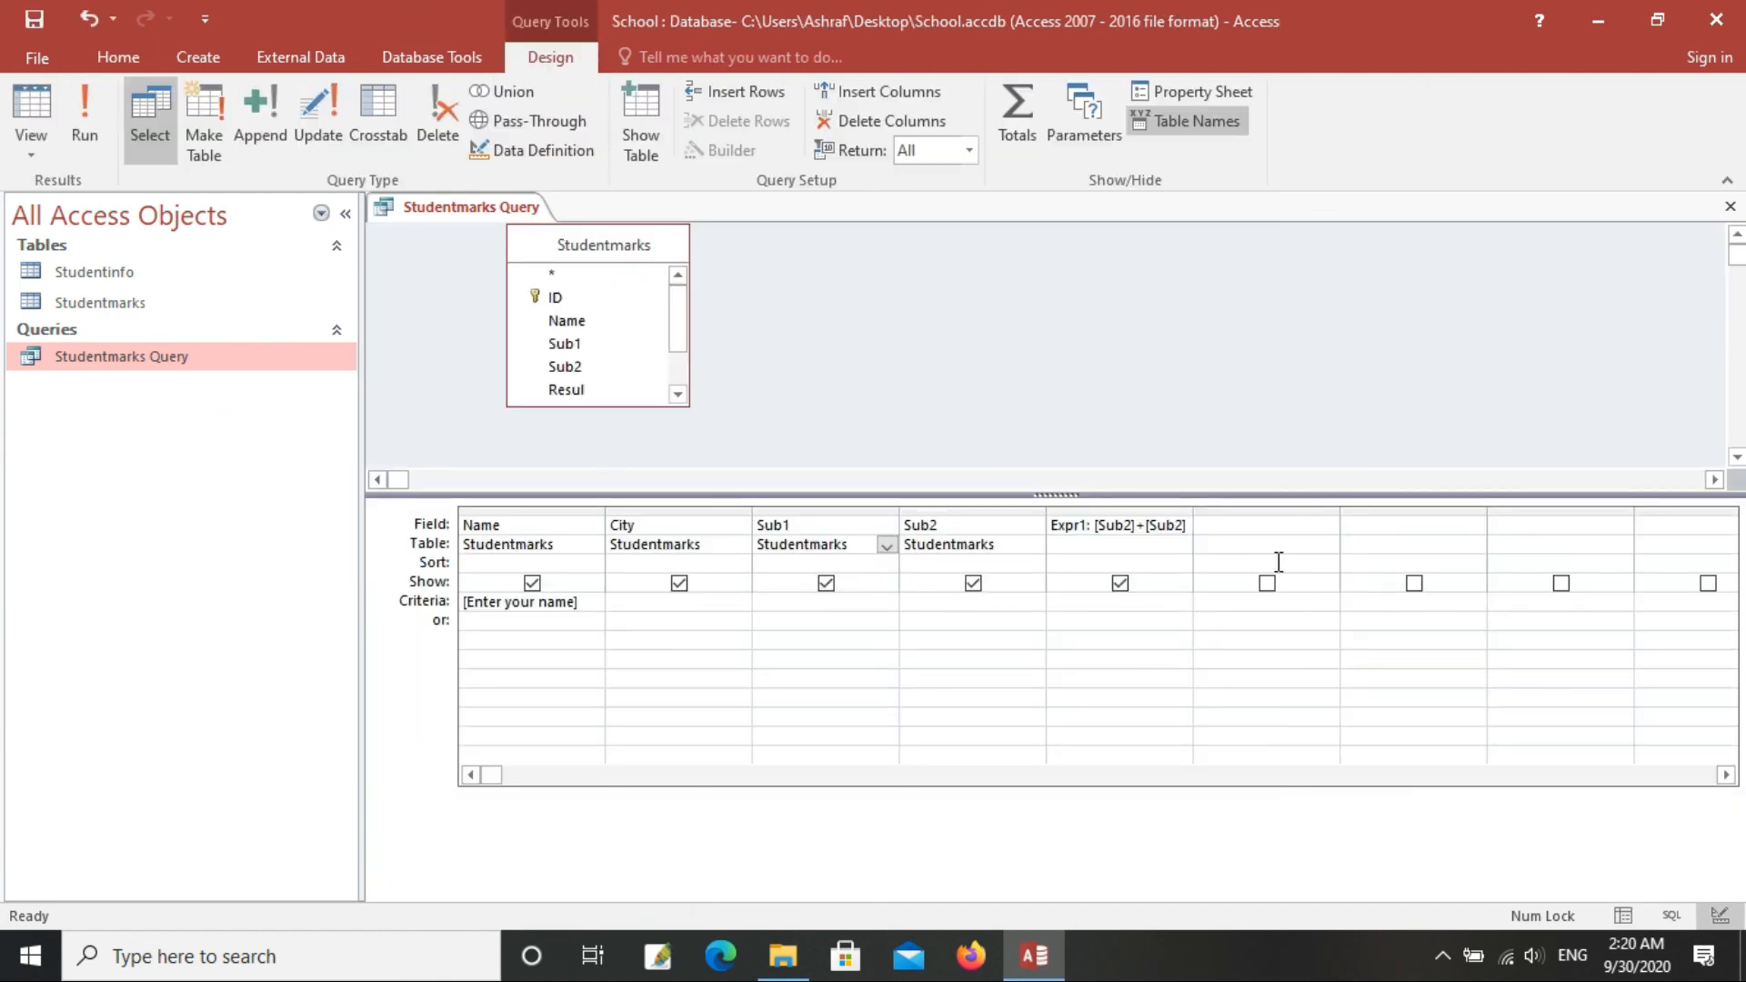
Step: Rename the calculated column in the query design grid from its default name to total
{"action": "left_click", "coordinate": [1077, 527]}
{"action": "key", "text": "Delete"}
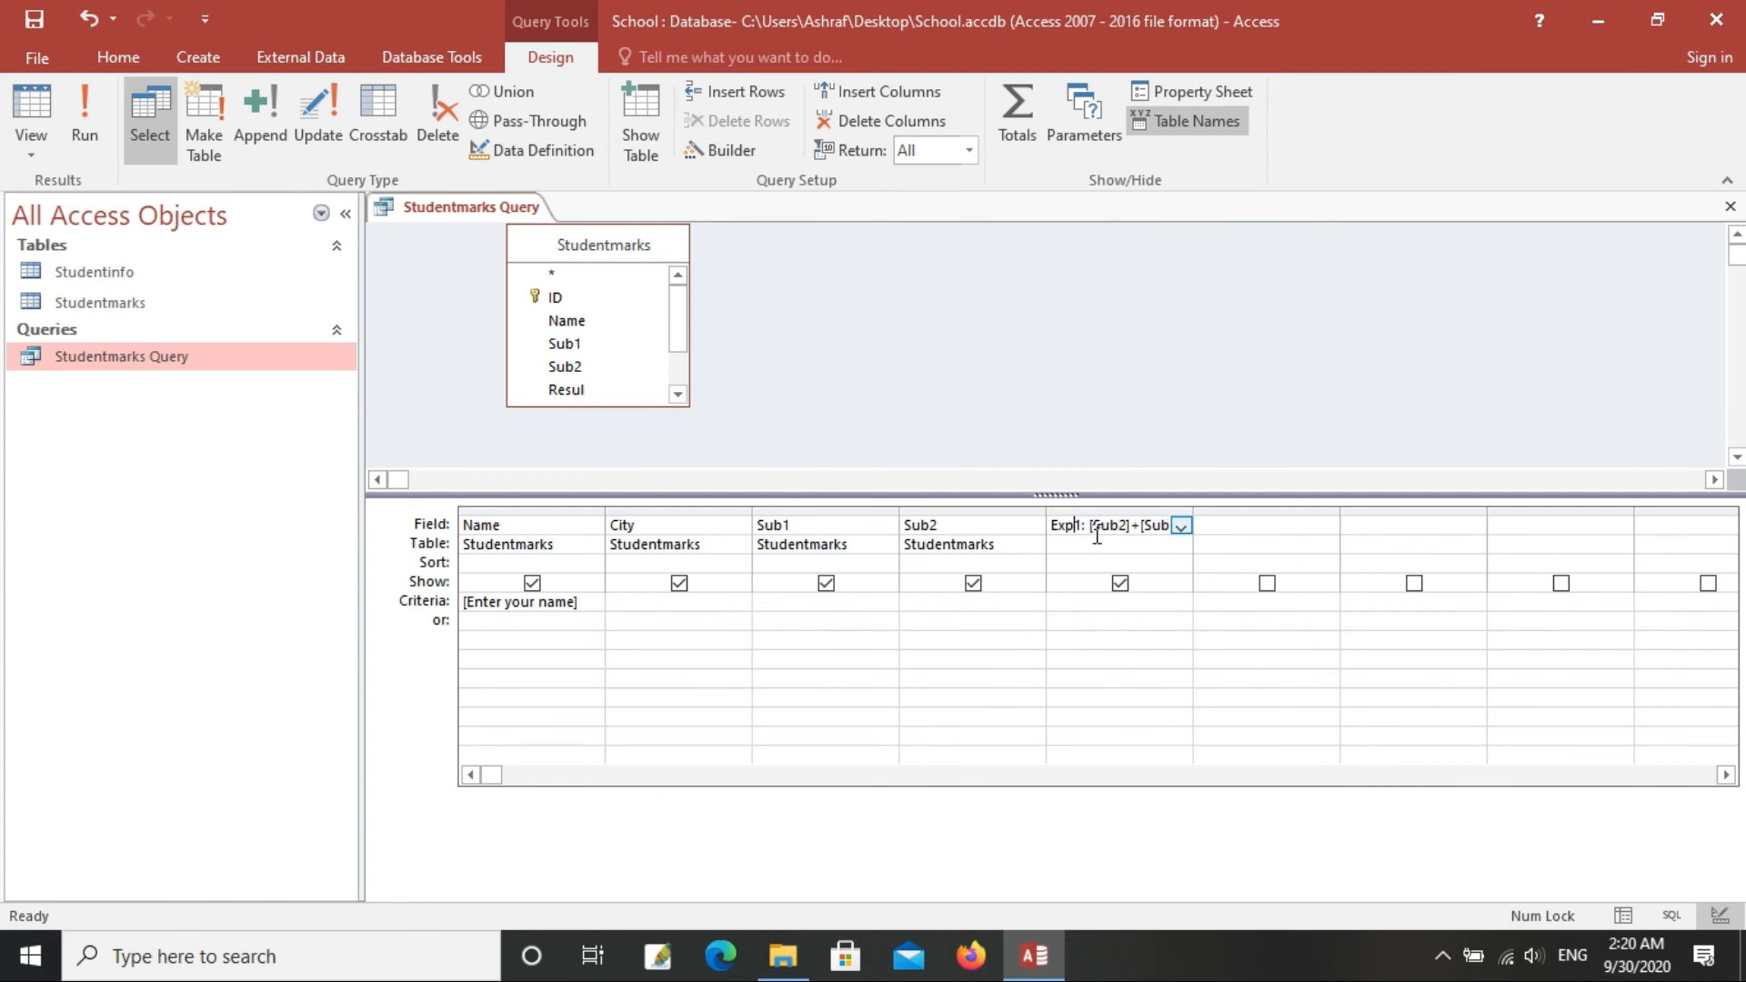
{"action": "key", "text": "BackSpace"}
{"action": "key", "text": "BackSpace"}
{"action": "key", "text": "BackSpace"}
{"action": "key", "text": "BackSpace"}
{"action": "type", "text": "to"}
{"action": "type", "text": "a"}
{"action": "key", "text": "BackSpace"}
{"action": "type", "text": "tal"}
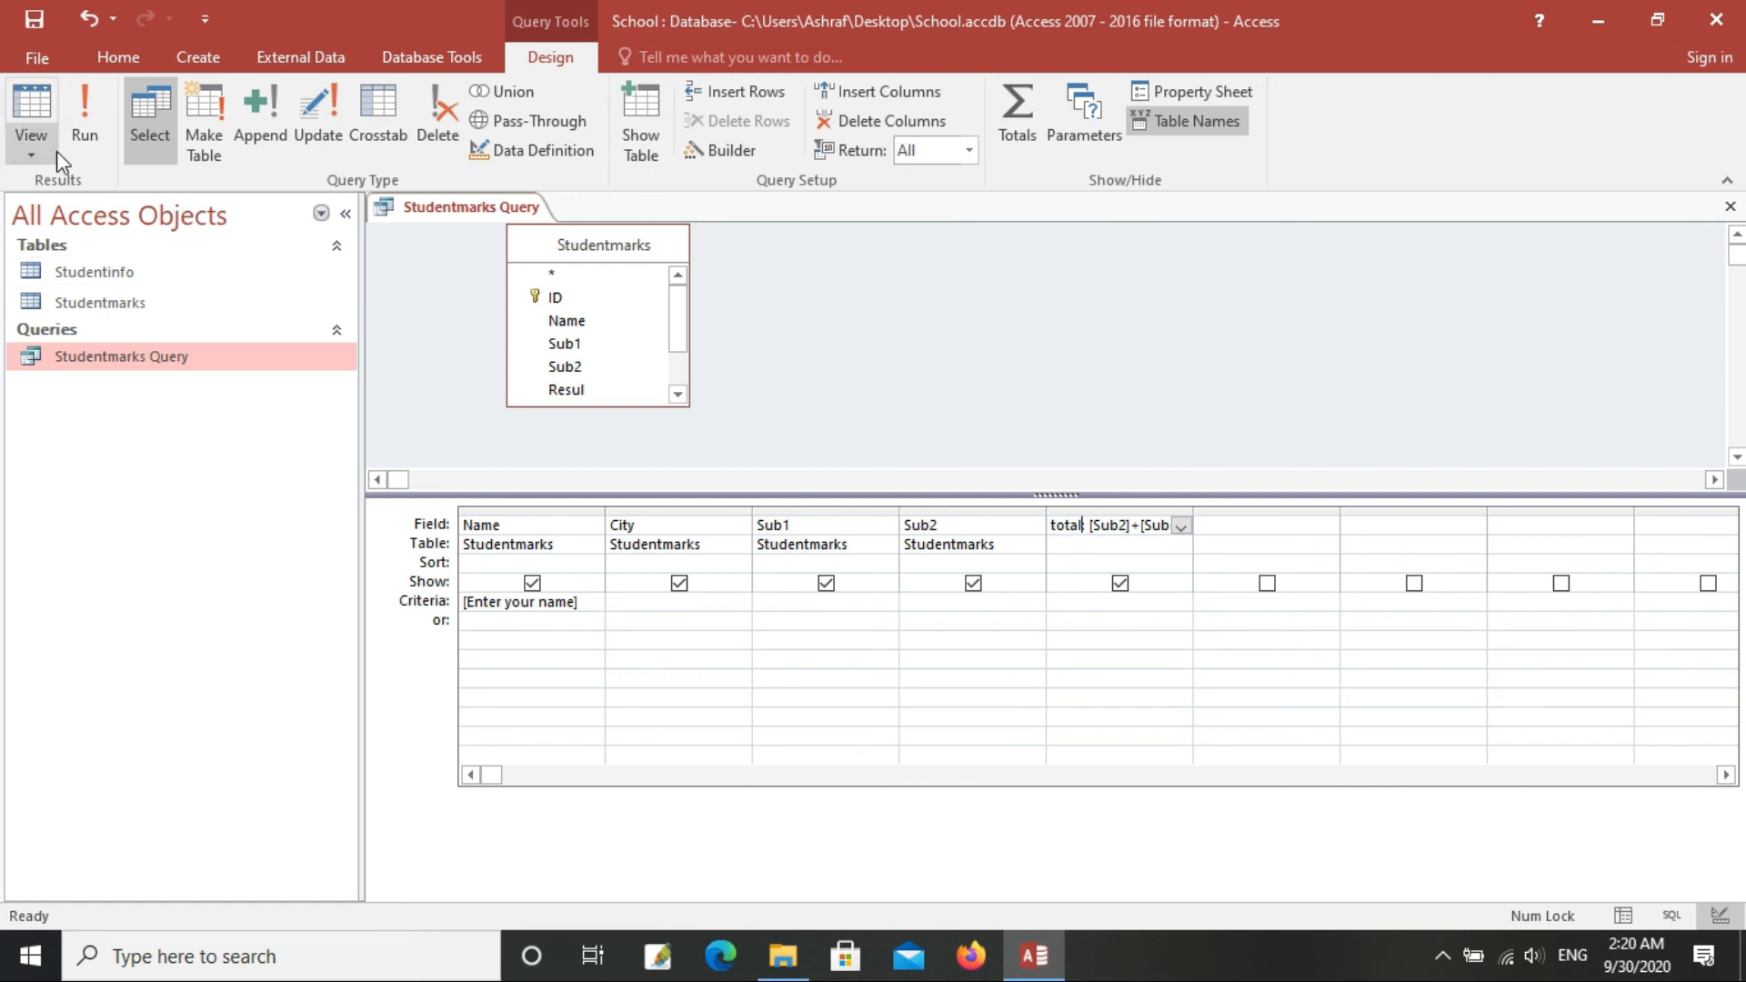
Step: Run the query with the student's first name and examine the total column
{"action": "left_click", "coordinate": [95, 147]}
{"action": "type", "text": "Ashraf"}
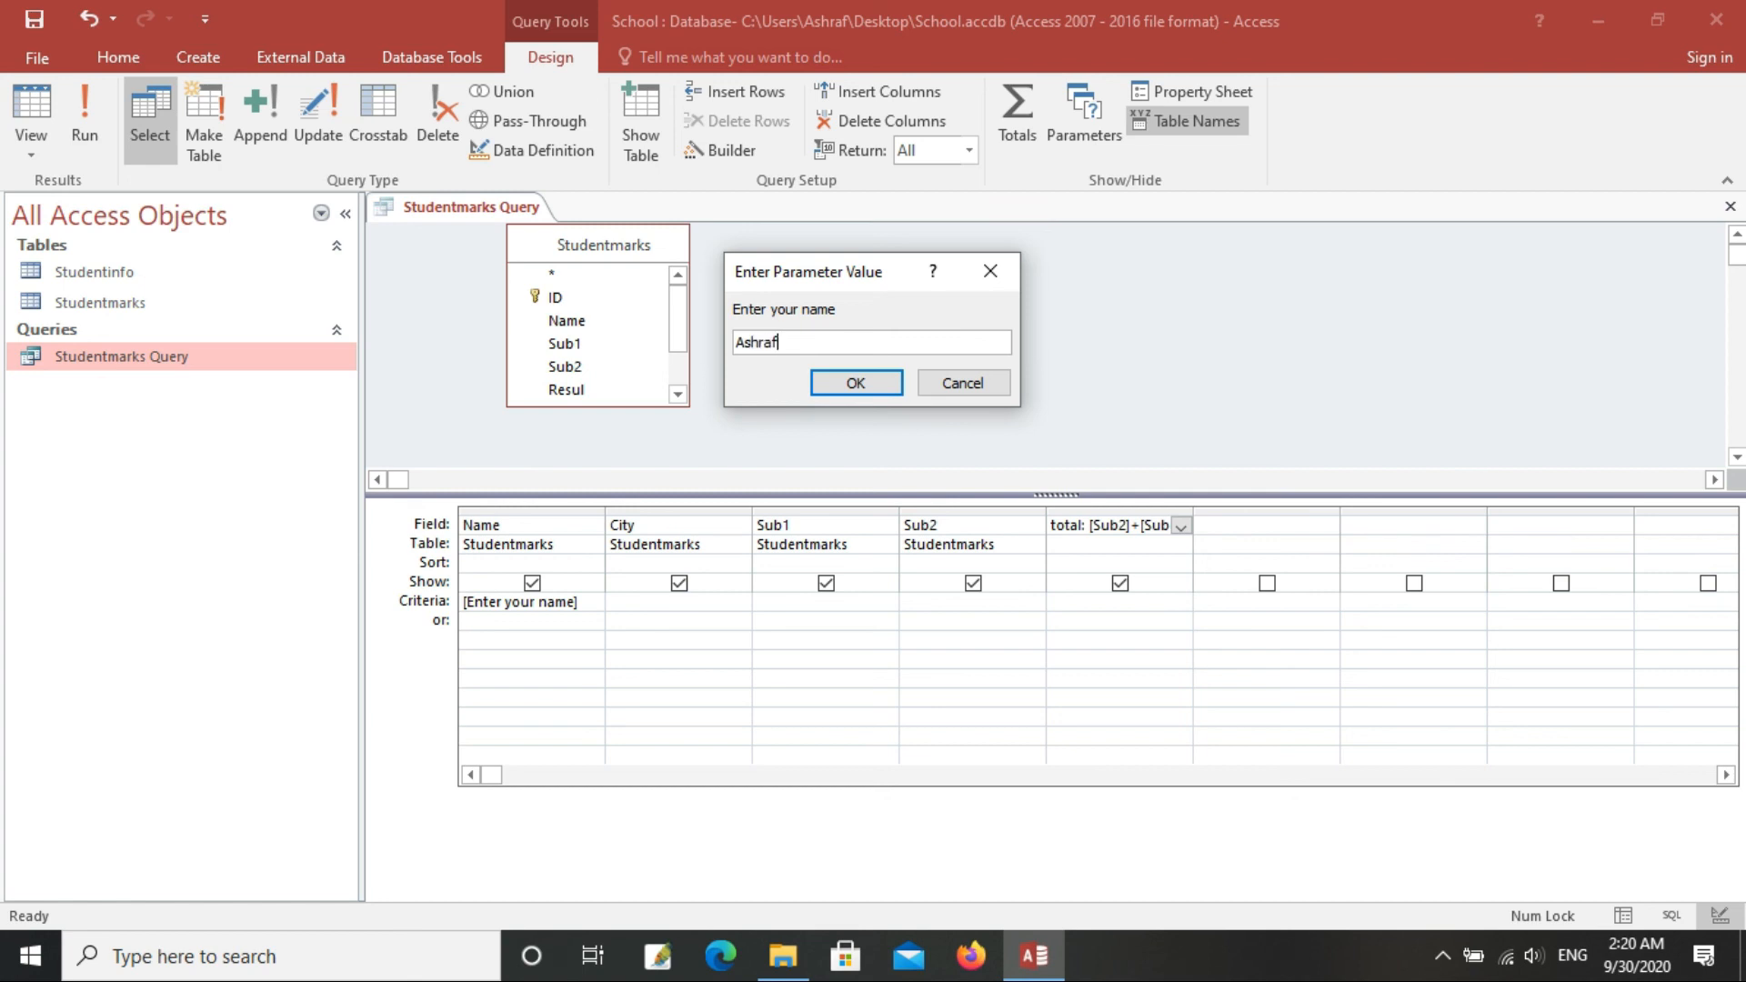
{"action": "left_click", "coordinate": [860, 391]}
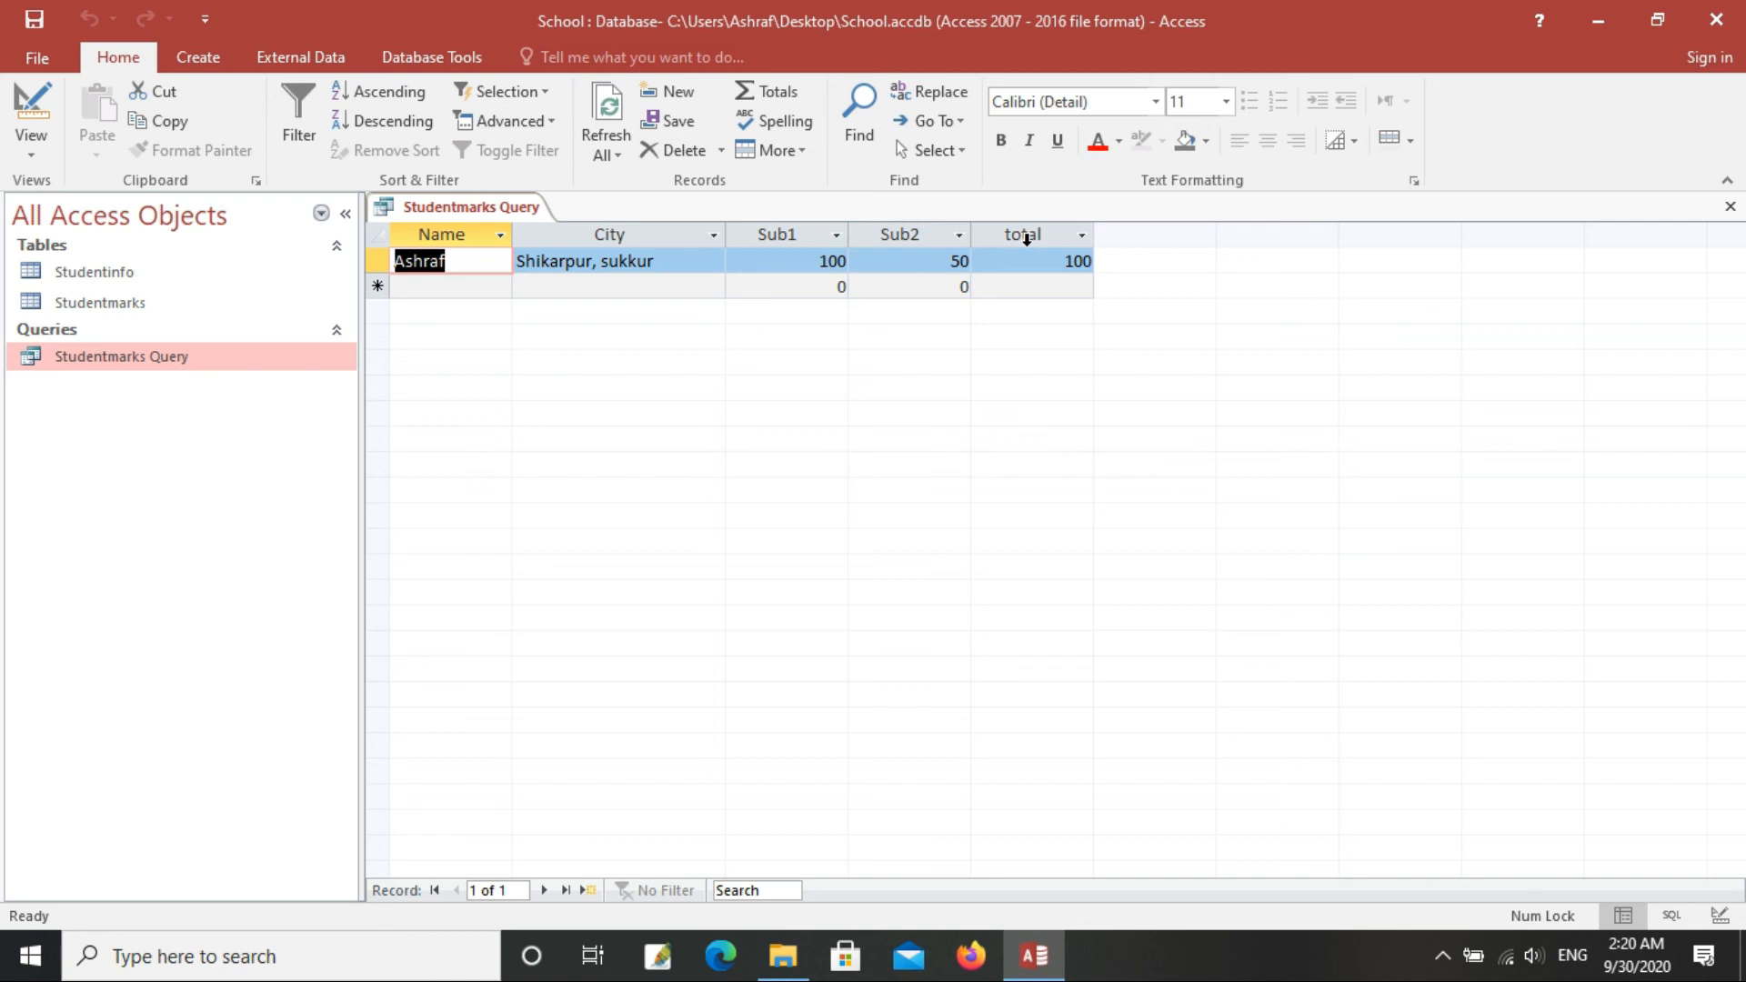
Step: Reopen Studentmarks Query in Design view and correct the calculated field to total: [Sub1]+[Sub2] in Expression Builder
{"action": "right_click", "coordinate": [324, 353]}
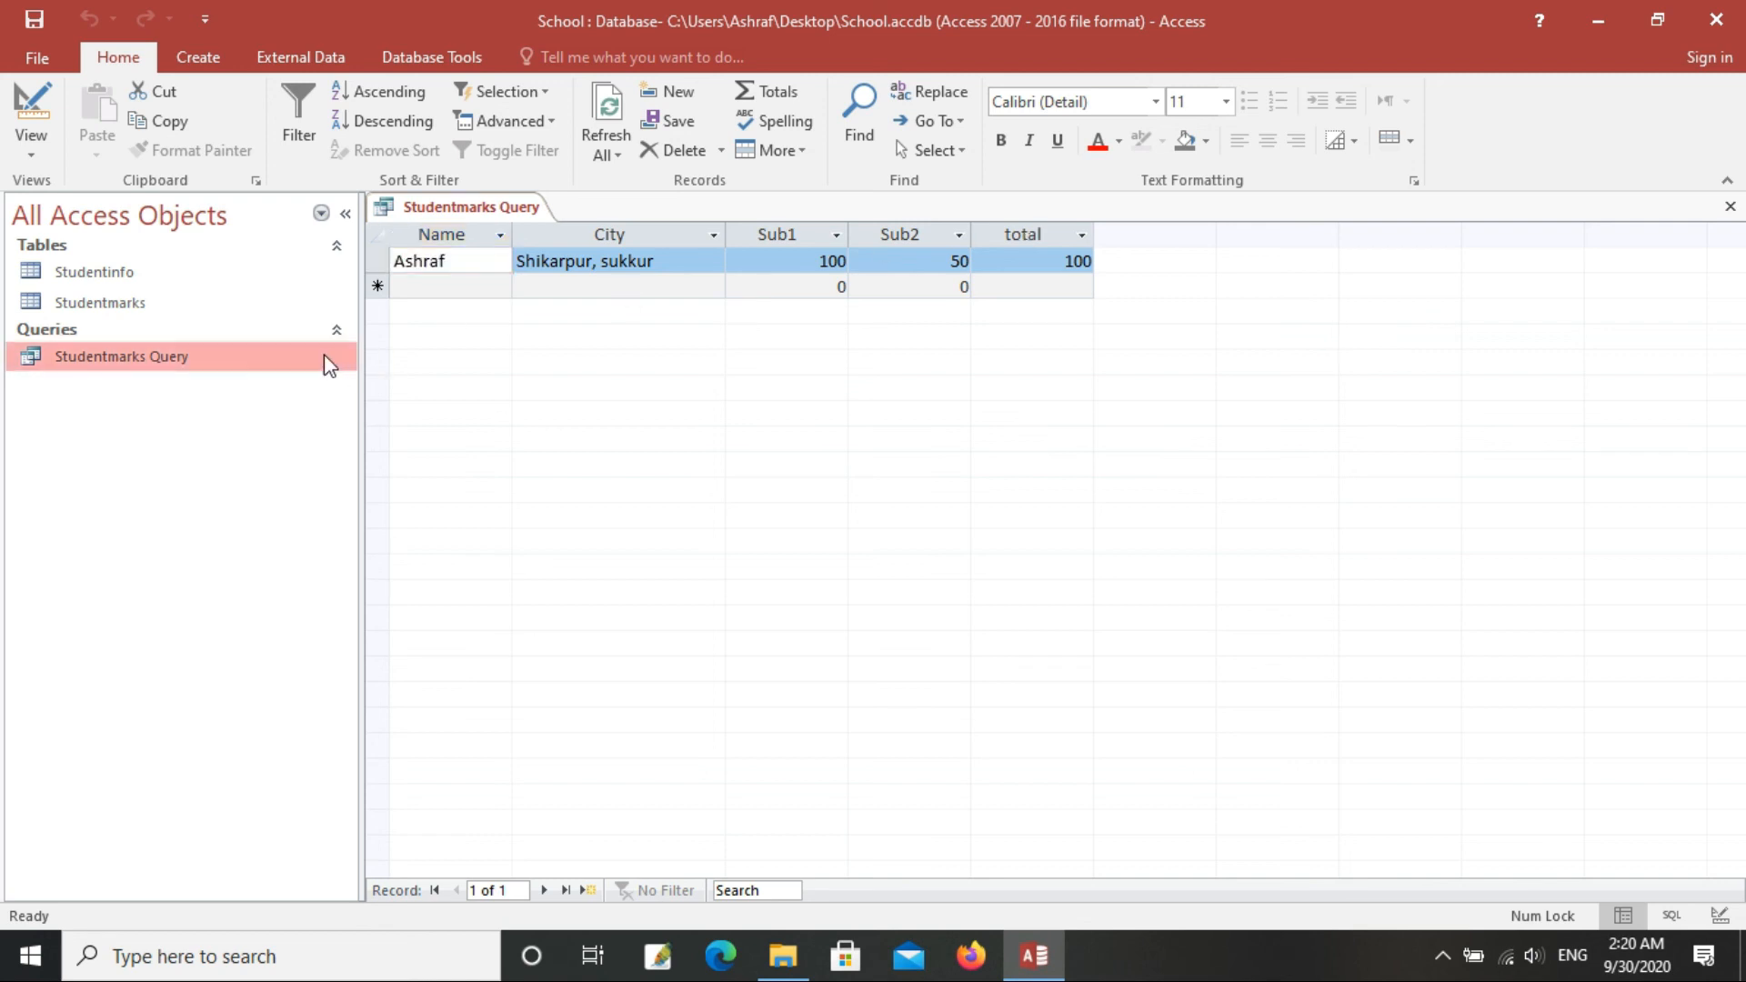
{"action": "left_click", "coordinate": [427, 402]}
{"action": "left_click", "coordinate": [1059, 527]}
{"action": "right_click", "coordinate": [1075, 527]}
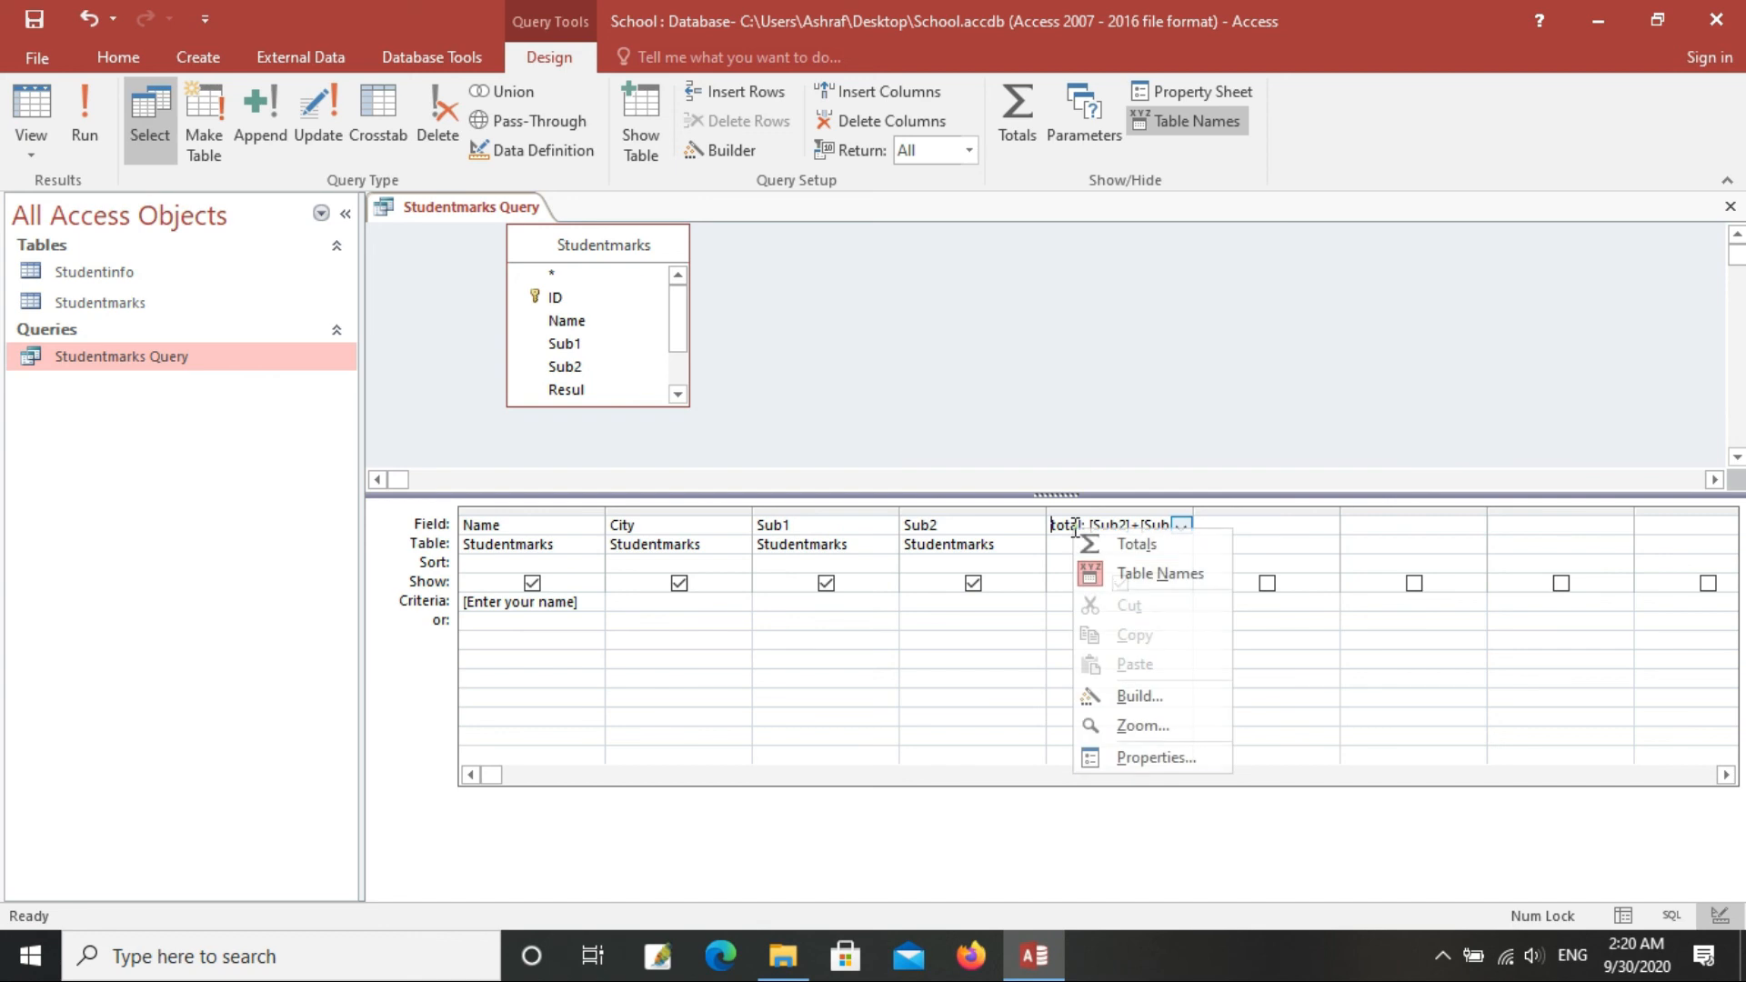
{"action": "left_click", "coordinate": [1136, 704]}
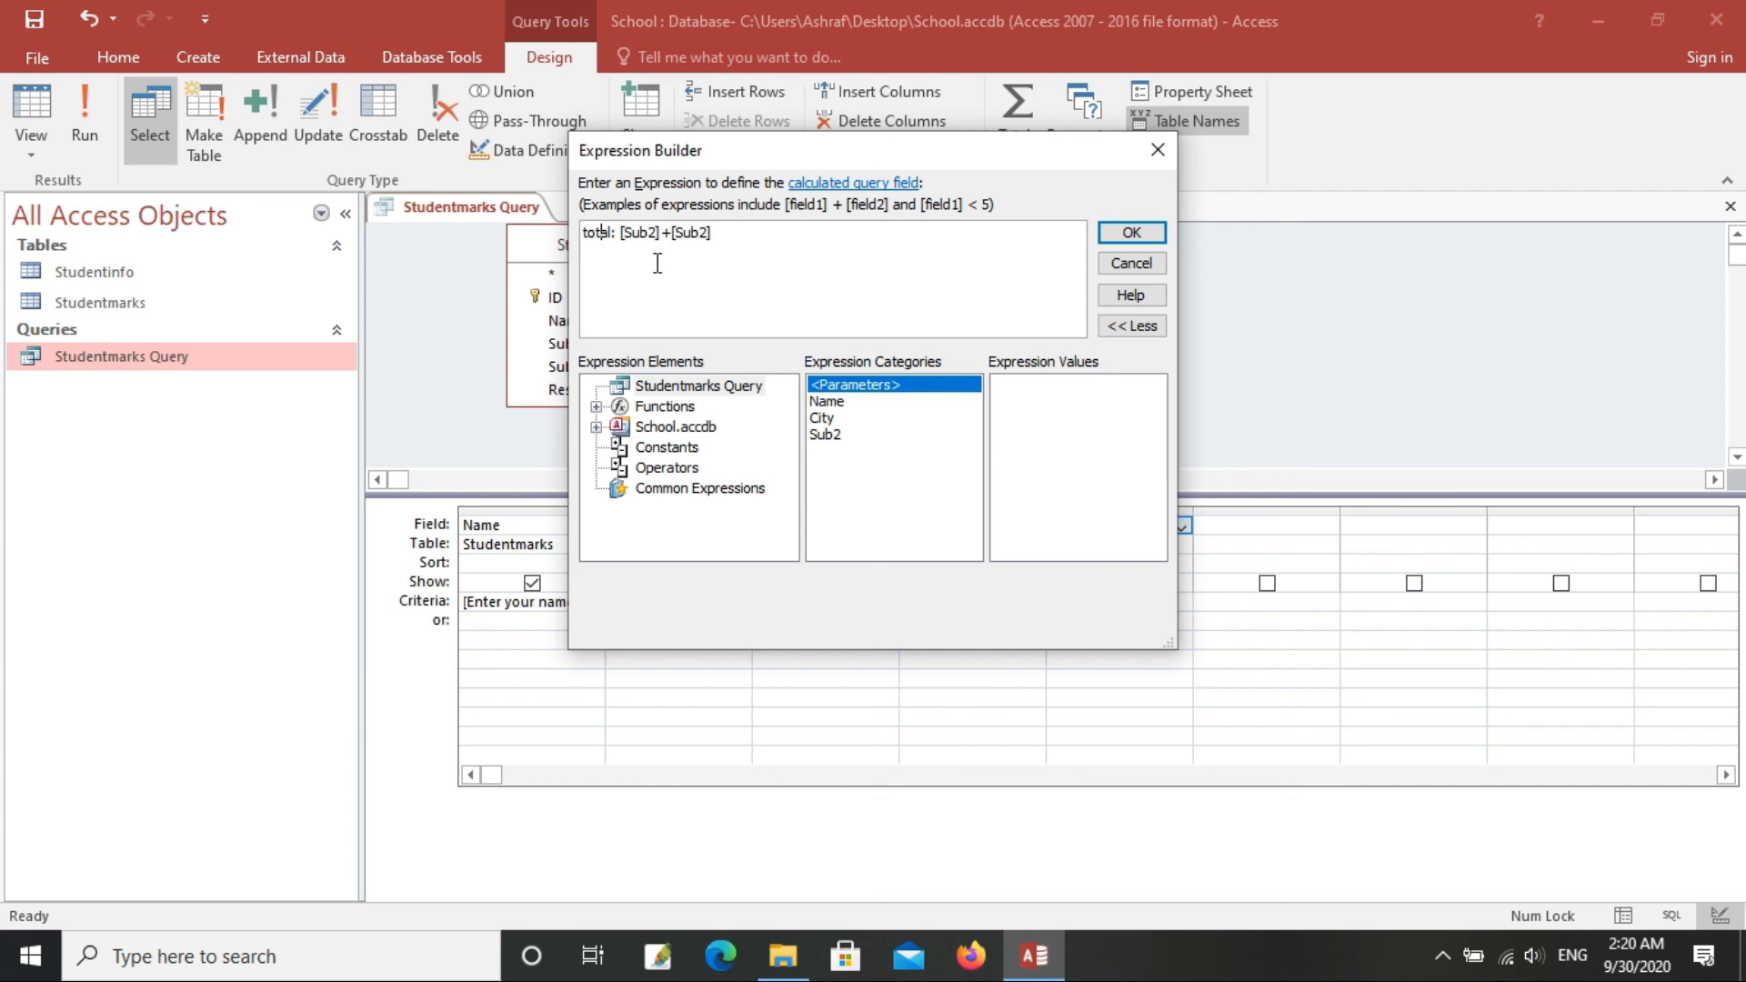
{"action": "key", "text": "Right"}
{"action": "key", "text": "Right"}
{"action": "key", "text": "Right"}
{"action": "key", "text": "Right"}
{"action": "key", "text": "Right"}
{"action": "left_click_drag", "start_coordinate": [773, 229], "coordinate": [573, 241]}
{"action": "left_click", "coordinate": [652, 238]}
{"action": "key", "text": "Delete"}
{"action": "type", "text": "1"}
{"action": "left_click", "coordinate": [1133, 233]}
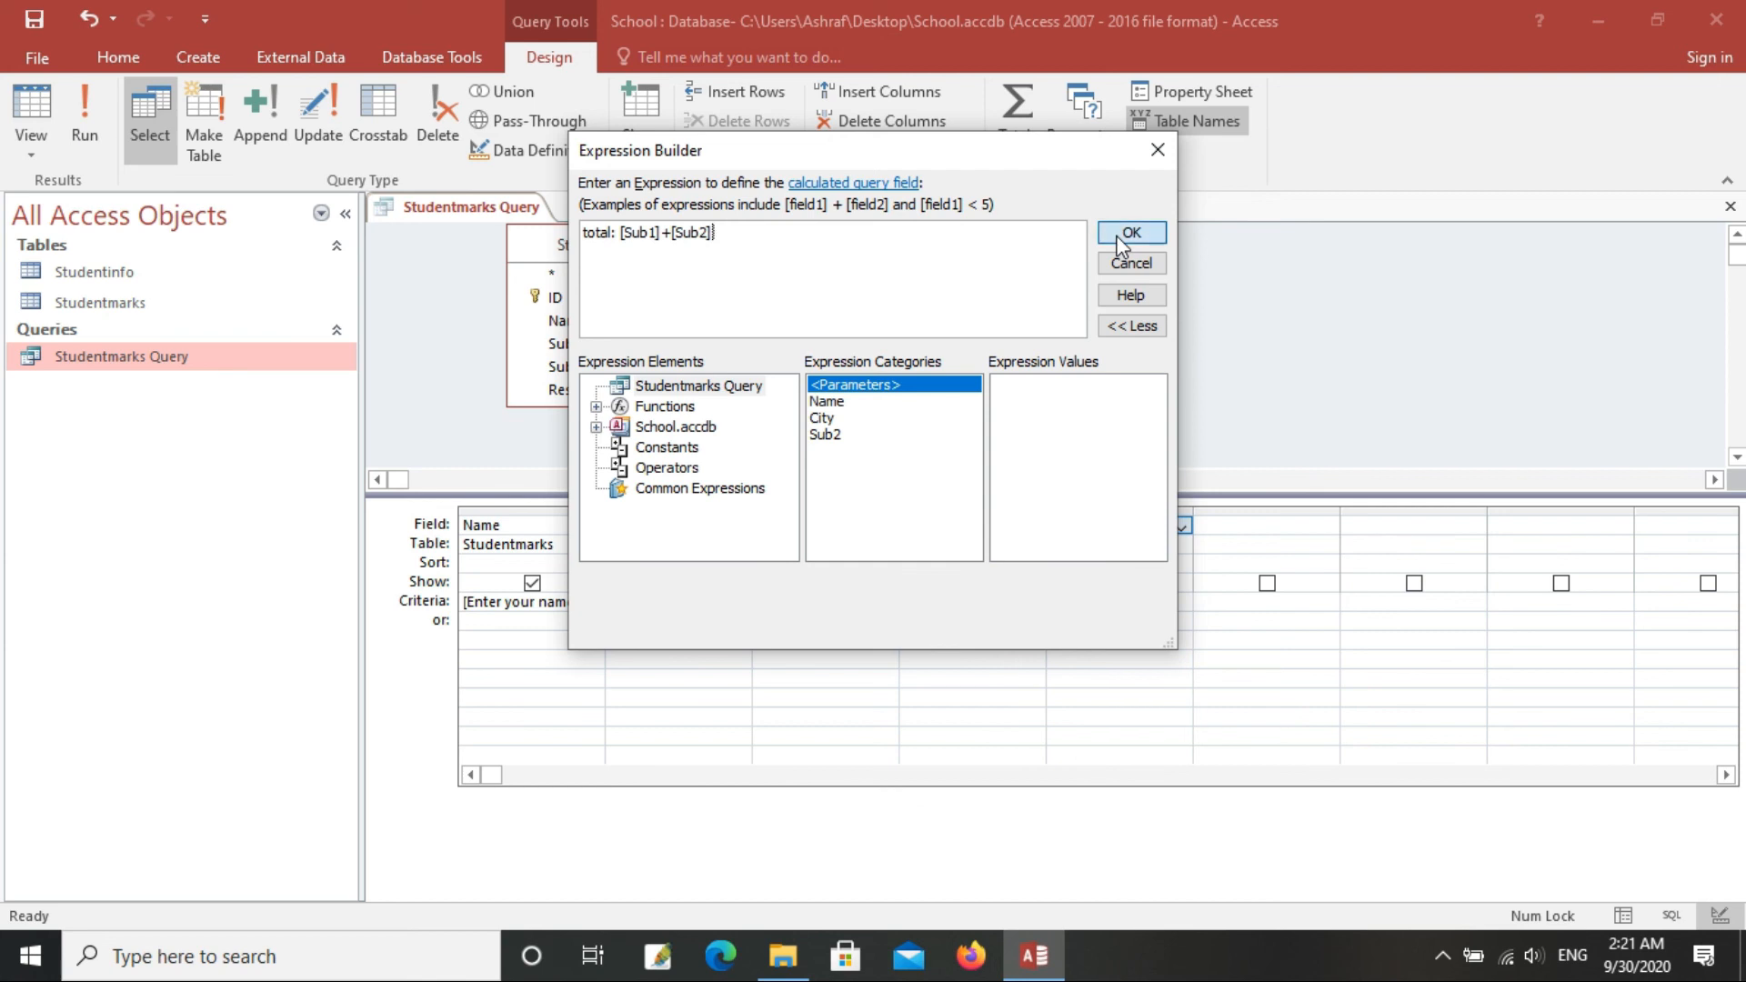